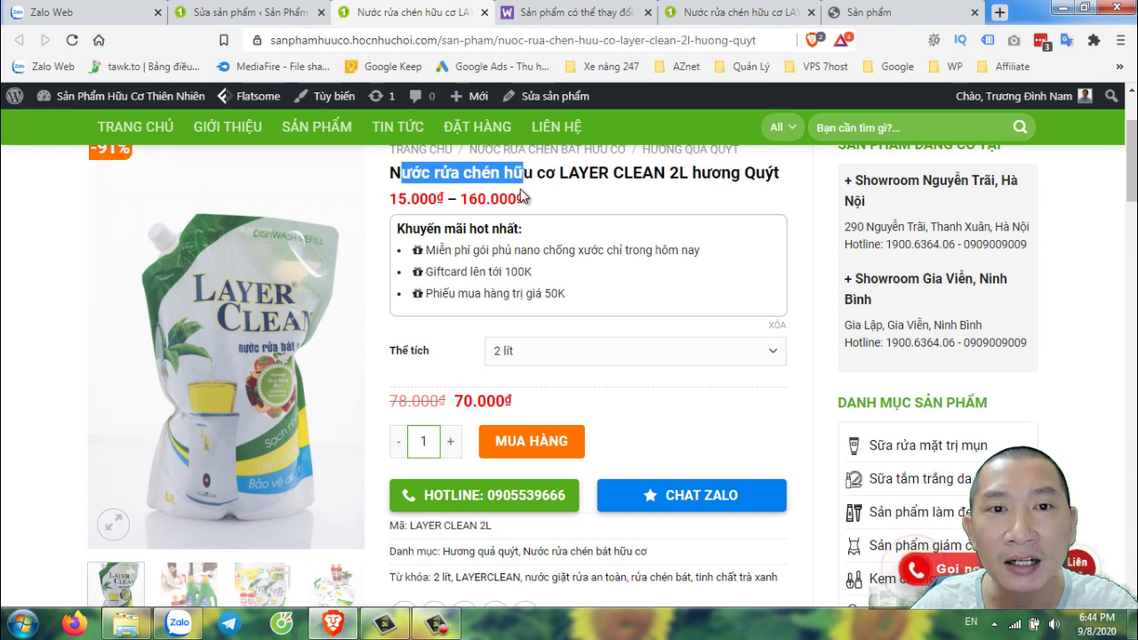
# Step: Examine the product's price range shown beneath its title
pyautogui.click(439, 197)
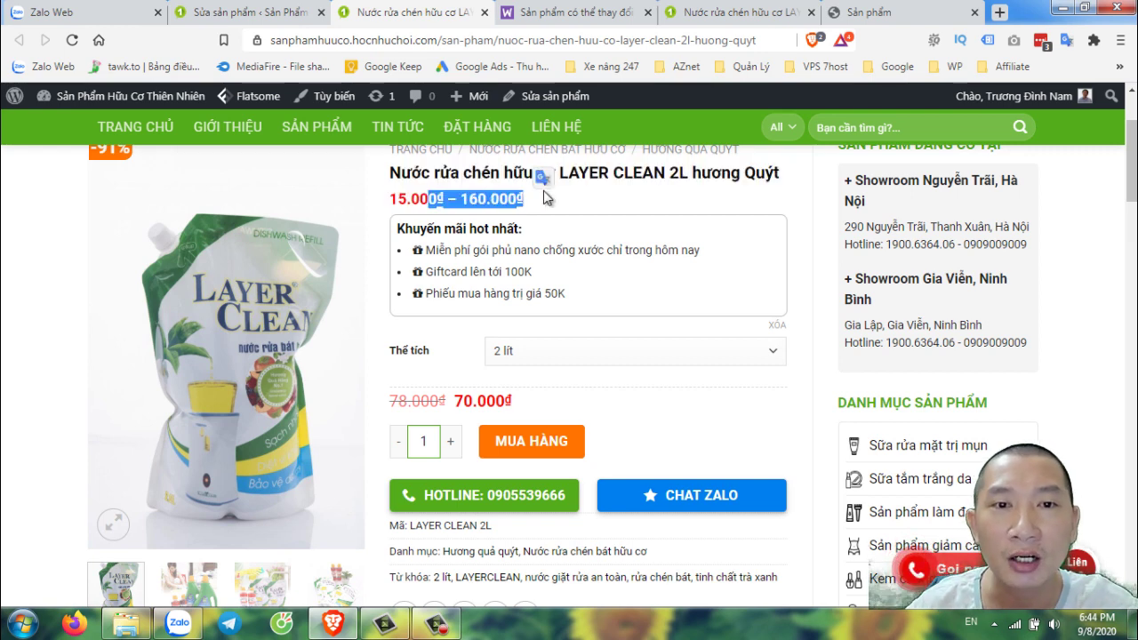
pyautogui.click(396, 201)
pyautogui.moveTo(404, 199); pyautogui.dragTo(521, 196)
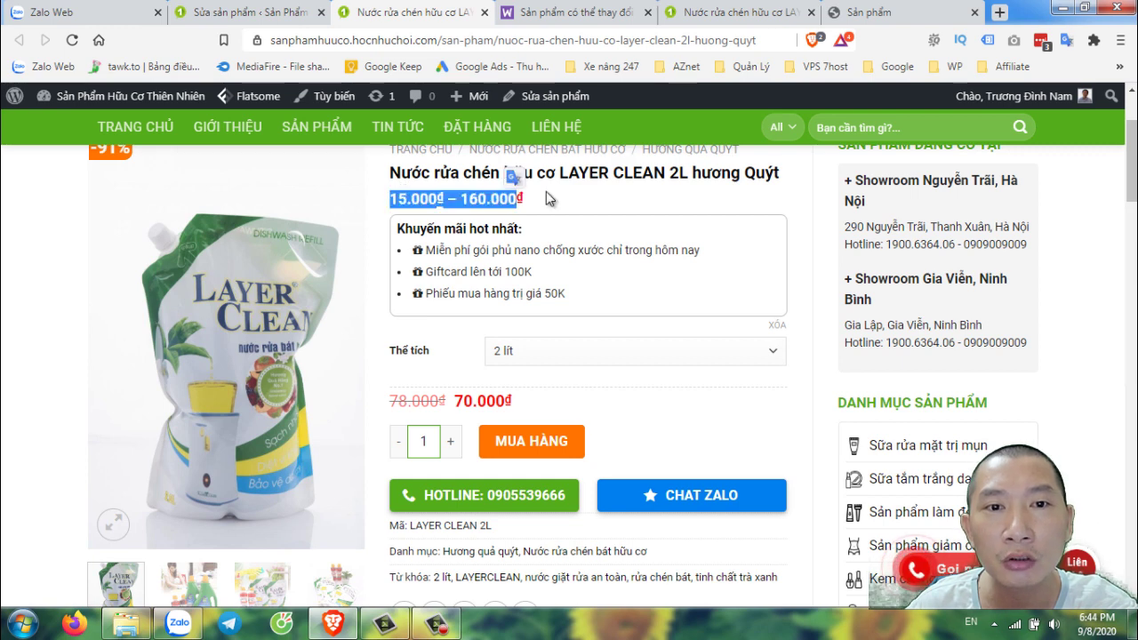
pyautogui.click(559, 201)
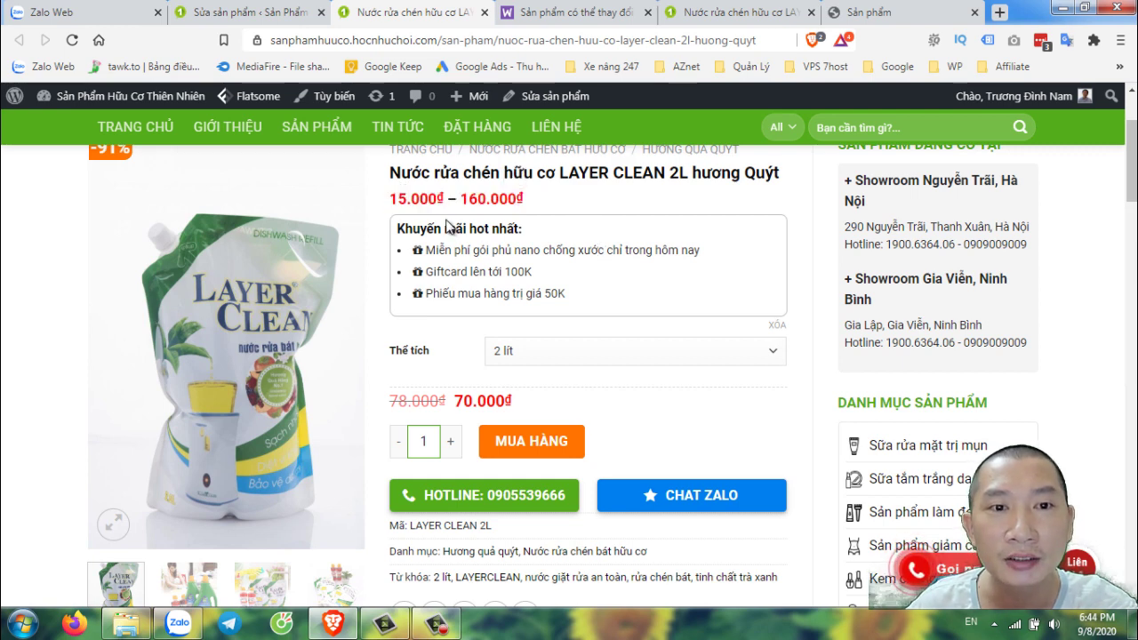
pyautogui.moveTo(469, 199); pyautogui.dragTo(541, 203)
pyautogui.click(552, 203)
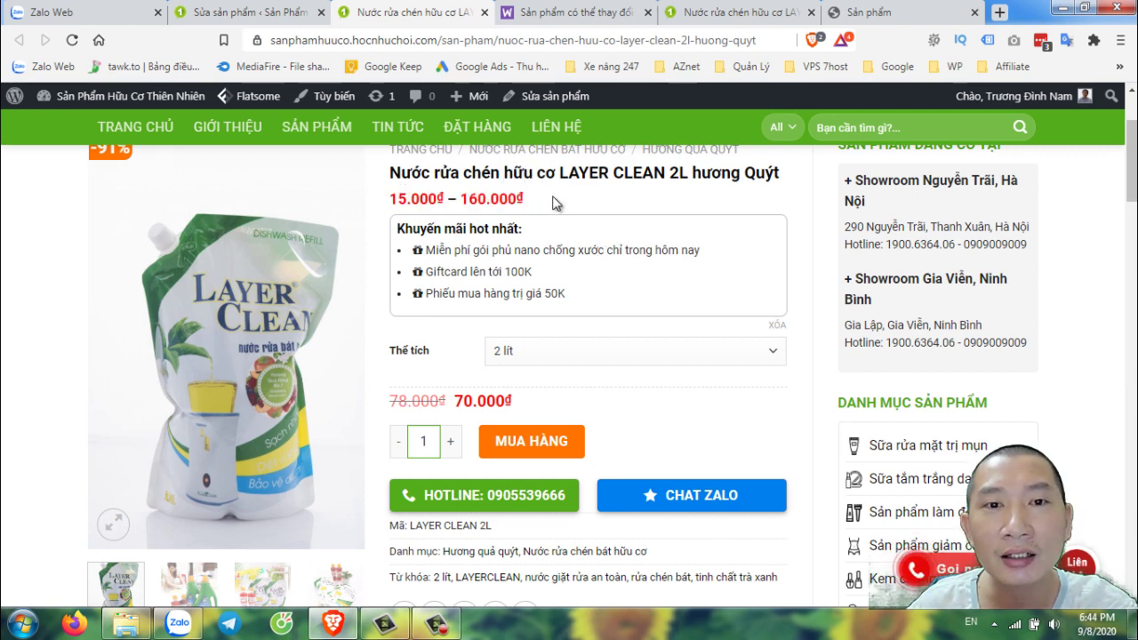
pyautogui.moveTo(407, 199); pyautogui.dragTo(396, 201)
pyautogui.click(430, 206)
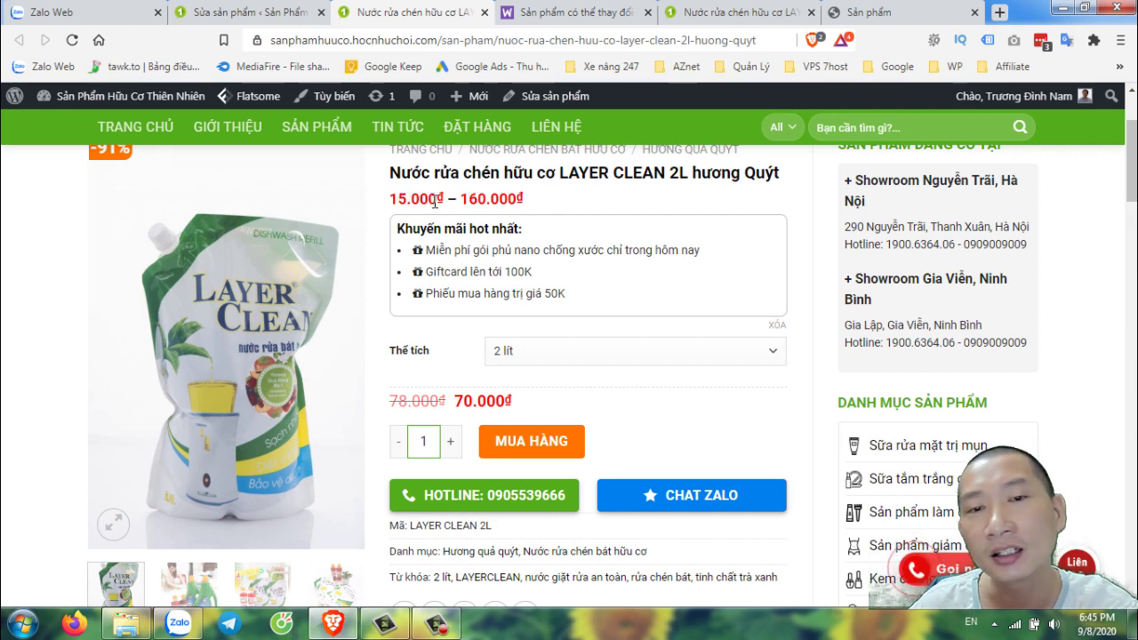
pyautogui.tripleClick(407, 194)
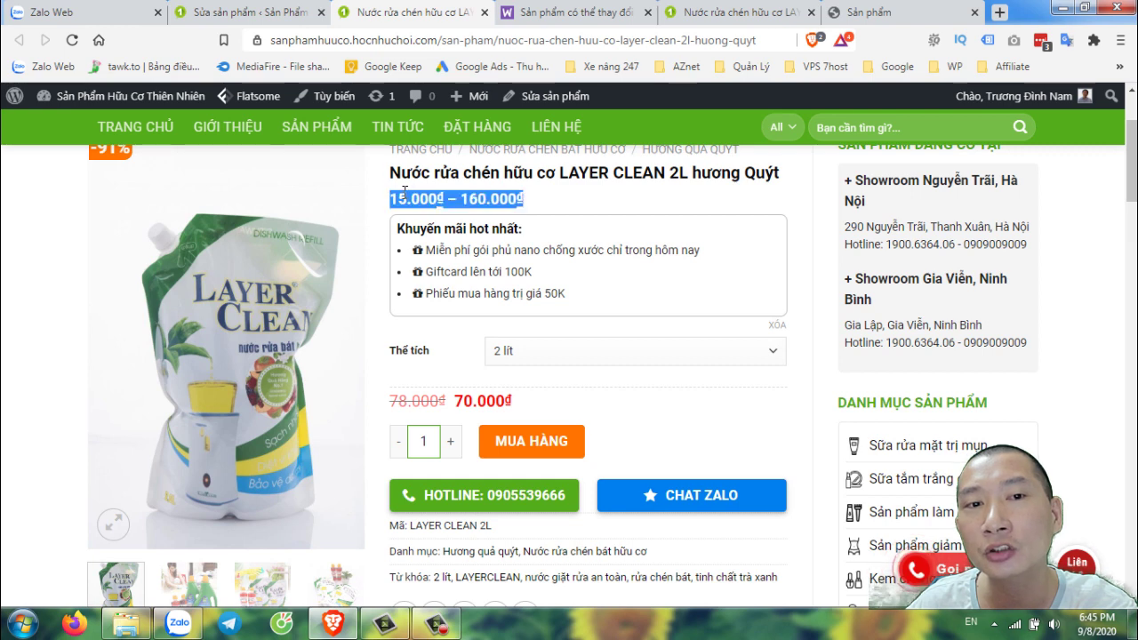
pyautogui.click(405, 194)
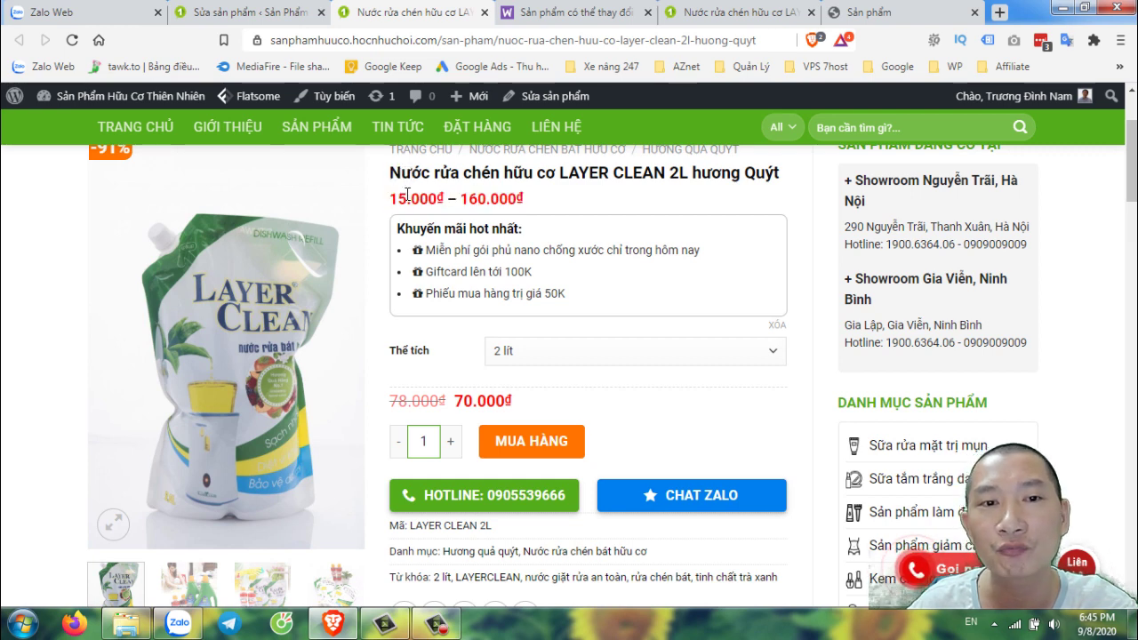
pyautogui.doubleClick(406, 194)
pyautogui.click(406, 194)
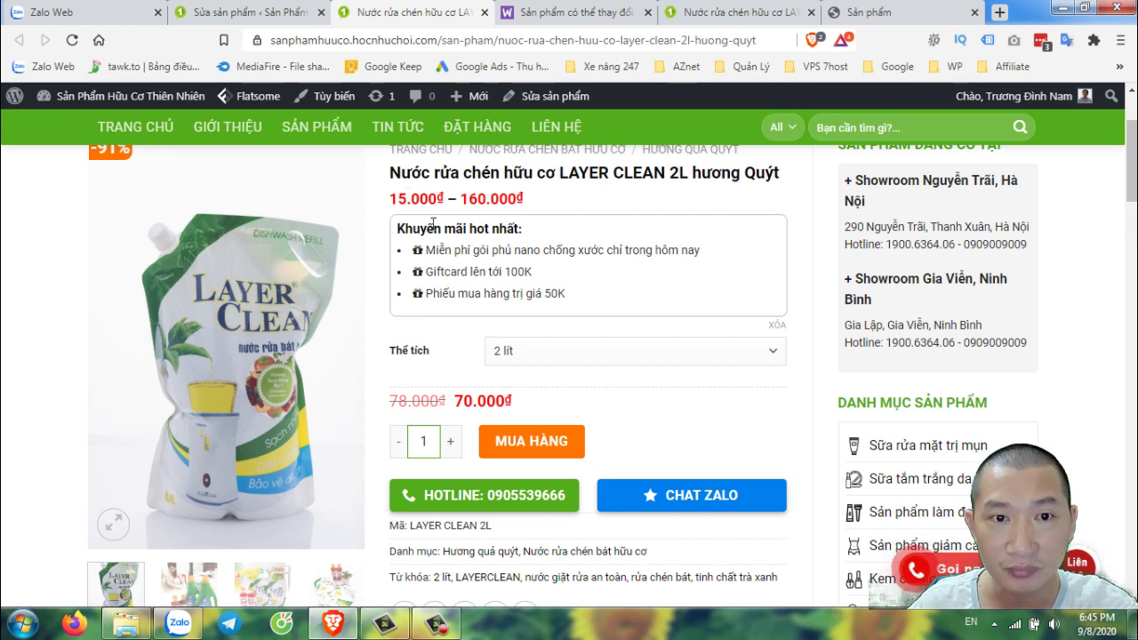
# Step: Choose the 300ml option for Thể tích and check the product's picture and price
pyautogui.click(556, 353)
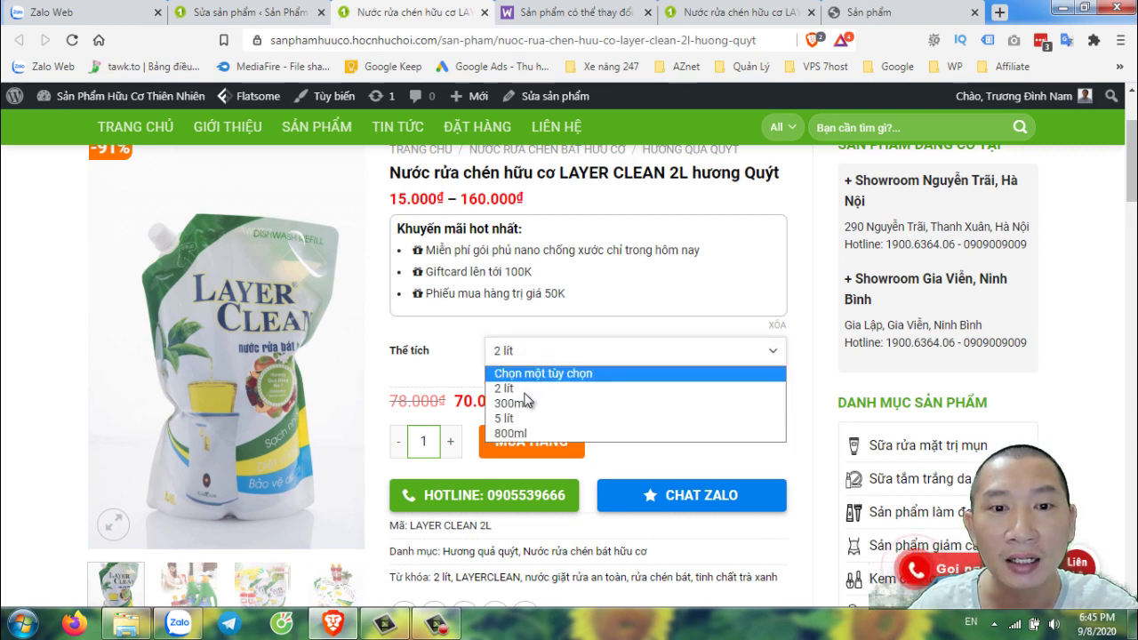
pyautogui.click(524, 402)
pyautogui.scroll(1, 511, 303)
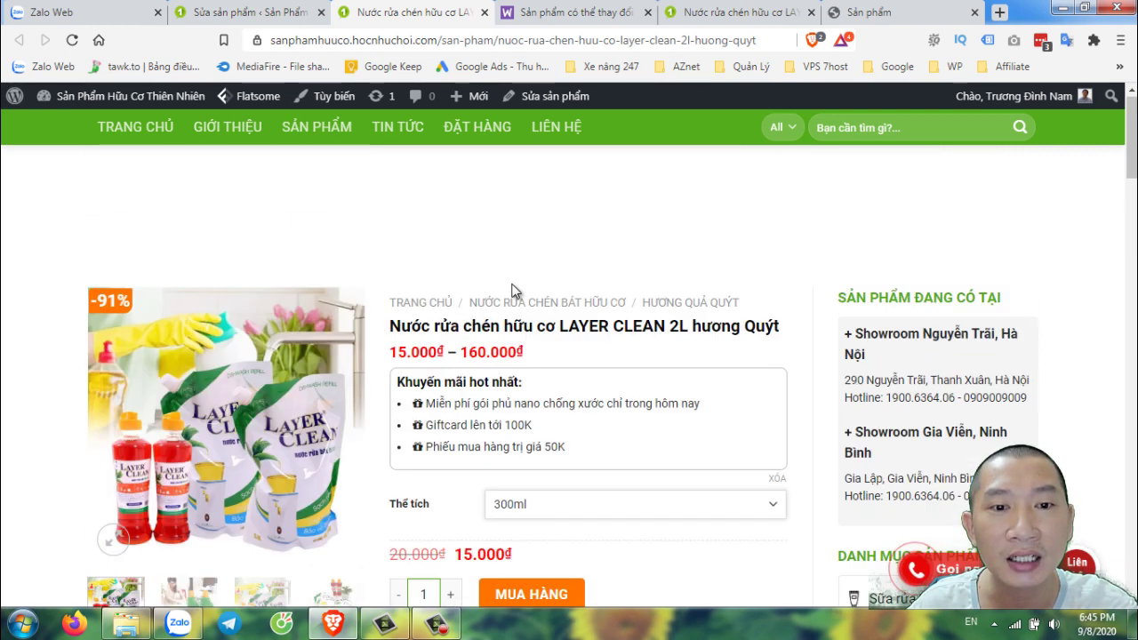
pyautogui.scroll(-1, 423, 336)
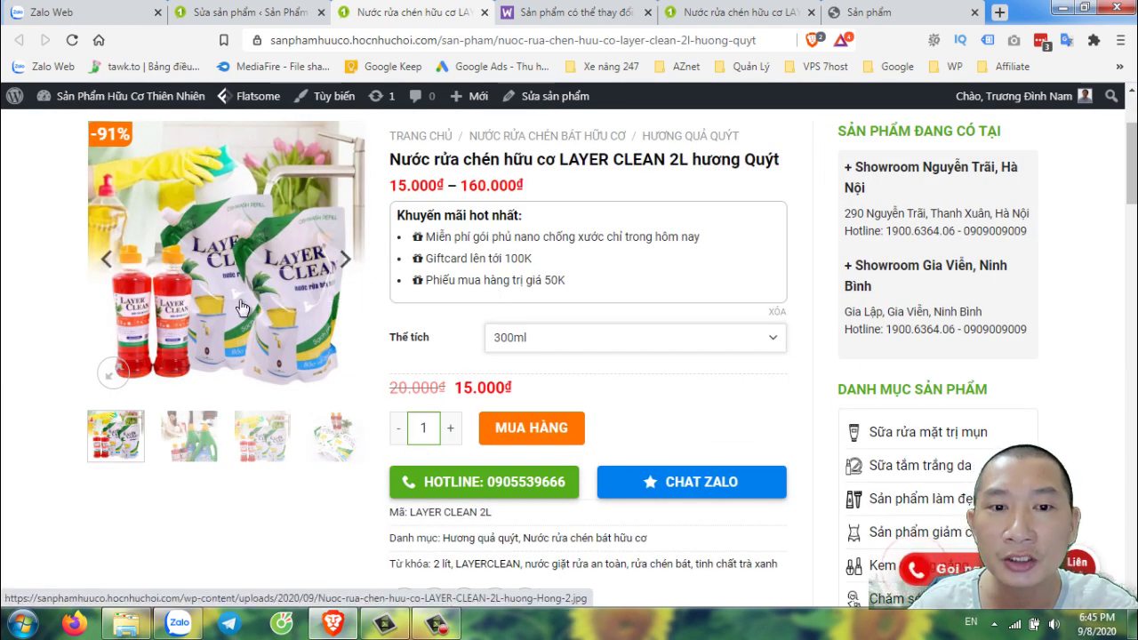
# Step: Compare the product's picture and price across the 2 lít, 300ml and 5 lít volumes
pyautogui.click(541, 336)
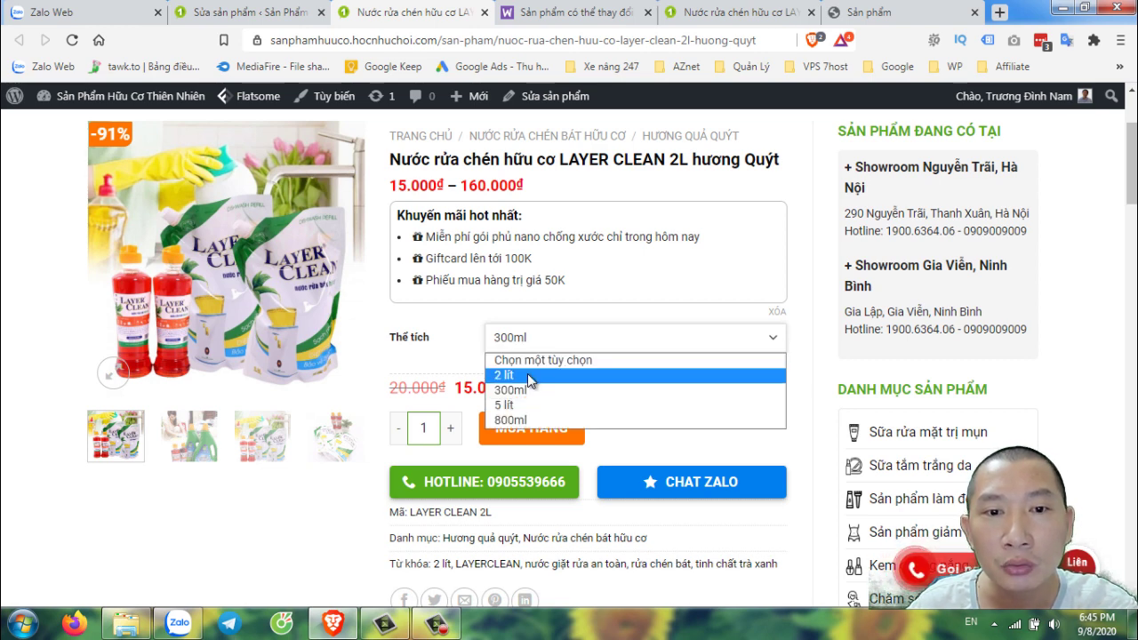
pyautogui.click(537, 374)
pyautogui.click(531, 343)
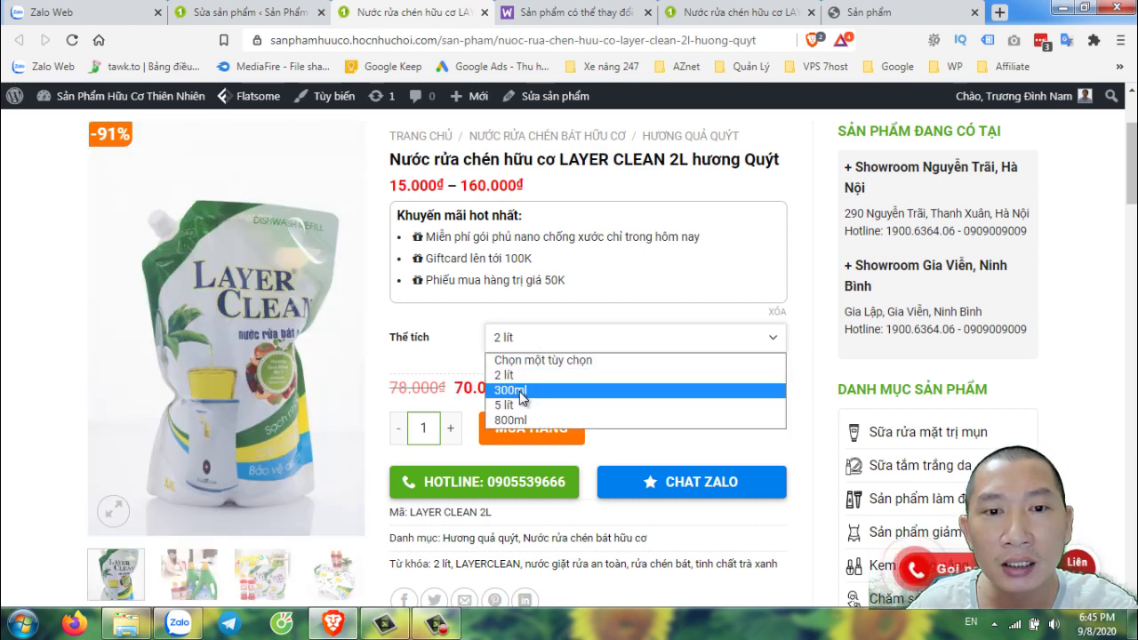
pyautogui.click(525, 389)
pyautogui.click(522, 342)
pyautogui.click(517, 404)
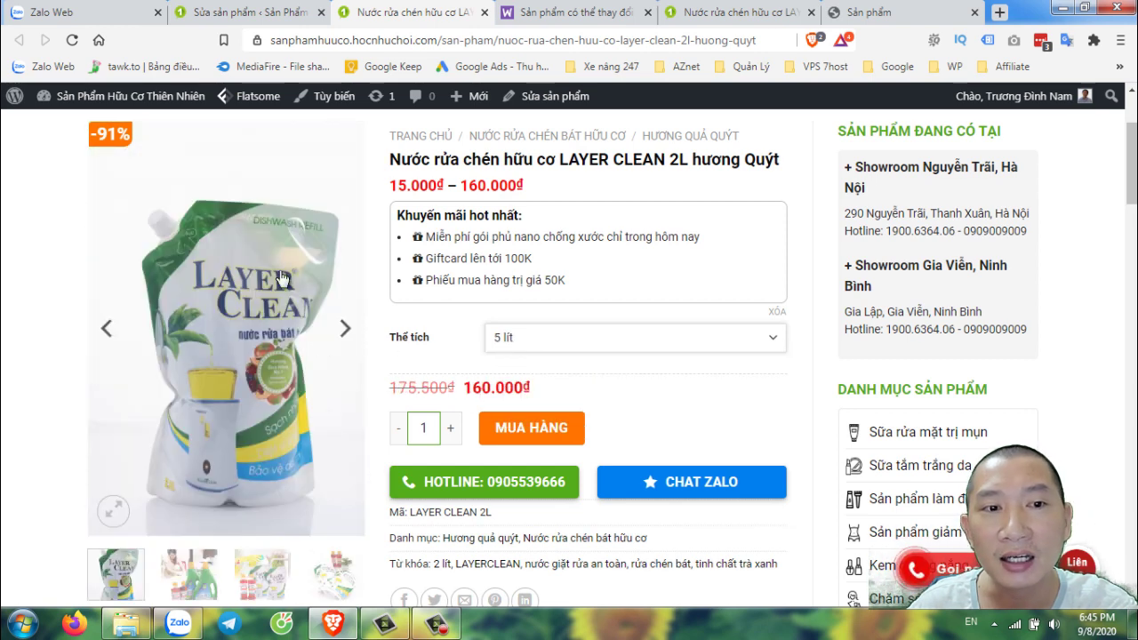
# Step: Switch Thể tích to 2 lít and finally select the 300ml volume
pyautogui.click(551, 343)
pyautogui.click(531, 377)
pyautogui.click(533, 346)
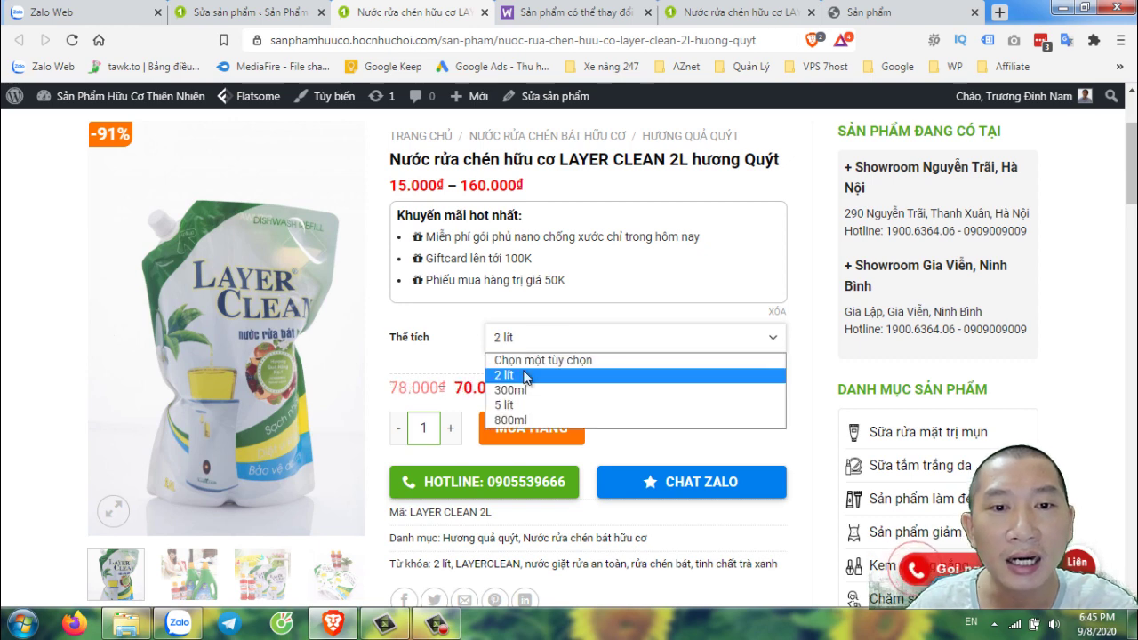
pyautogui.click(518, 394)
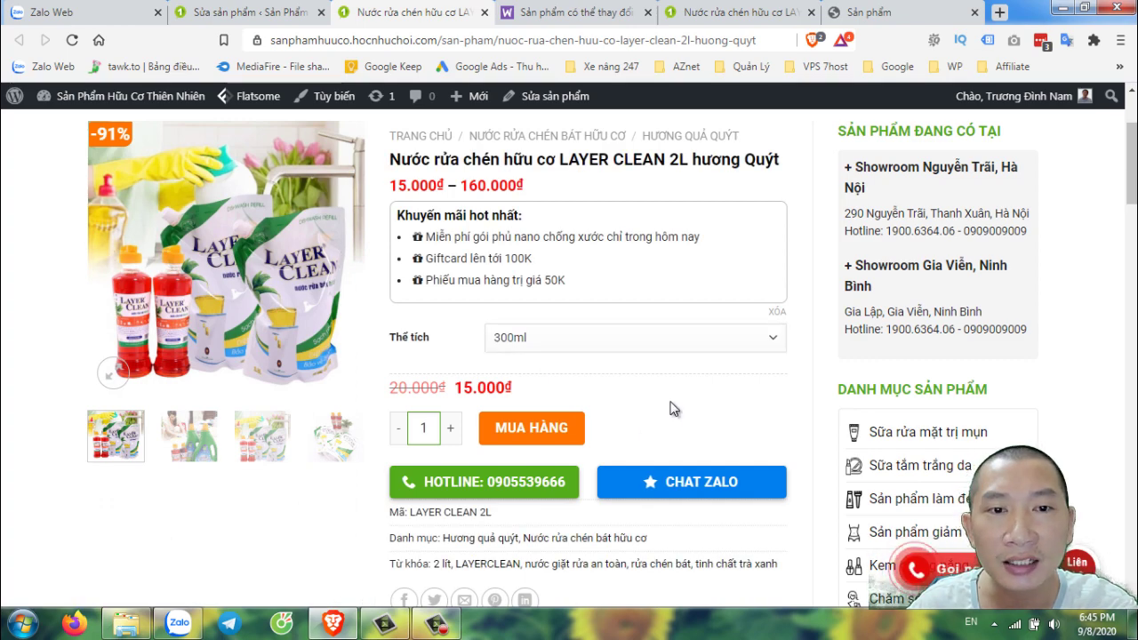
# Step: Raise the 300ml product's quantity to 3 and add it to the cart
pyautogui.scroll(-2, 667, 409)
pyautogui.scroll(2, 689, 394)
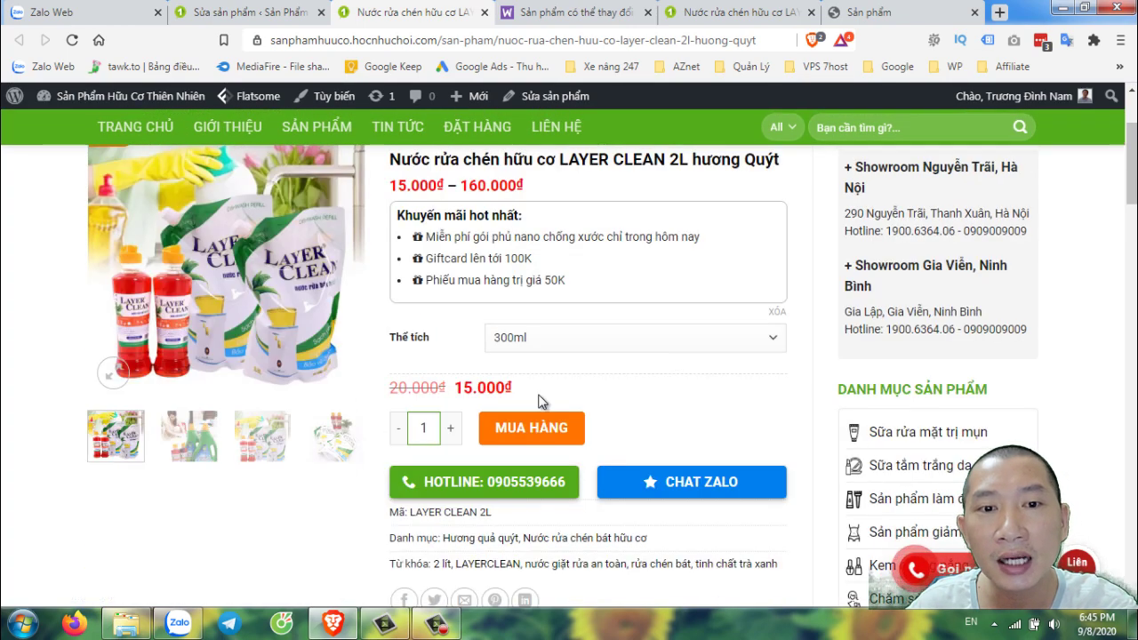
pyautogui.click(450, 429)
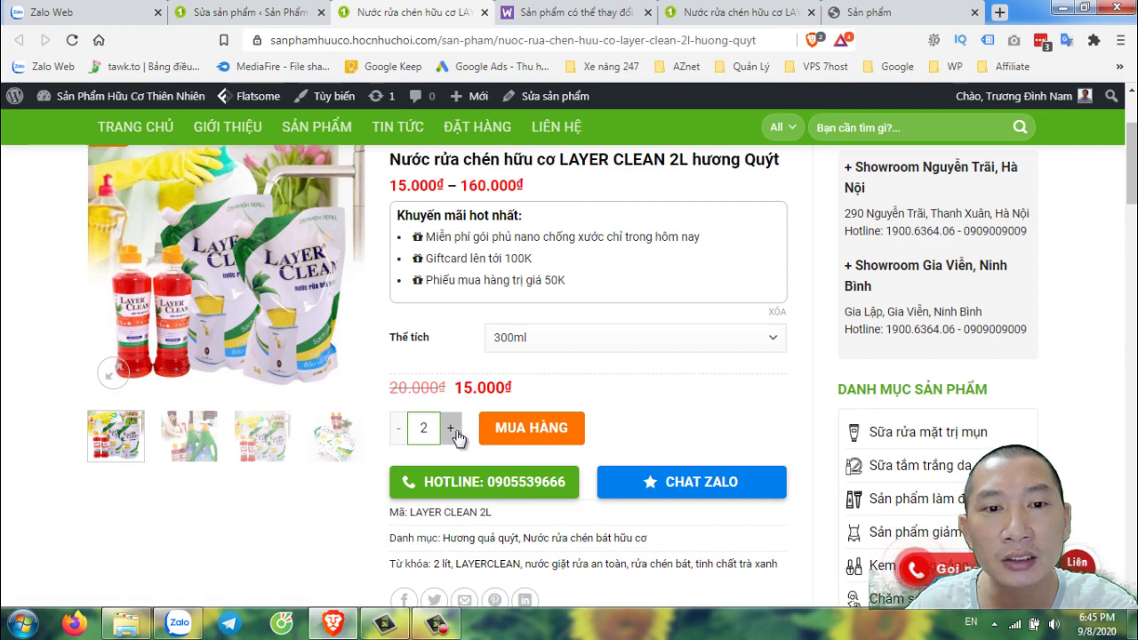
pyautogui.click(531, 428)
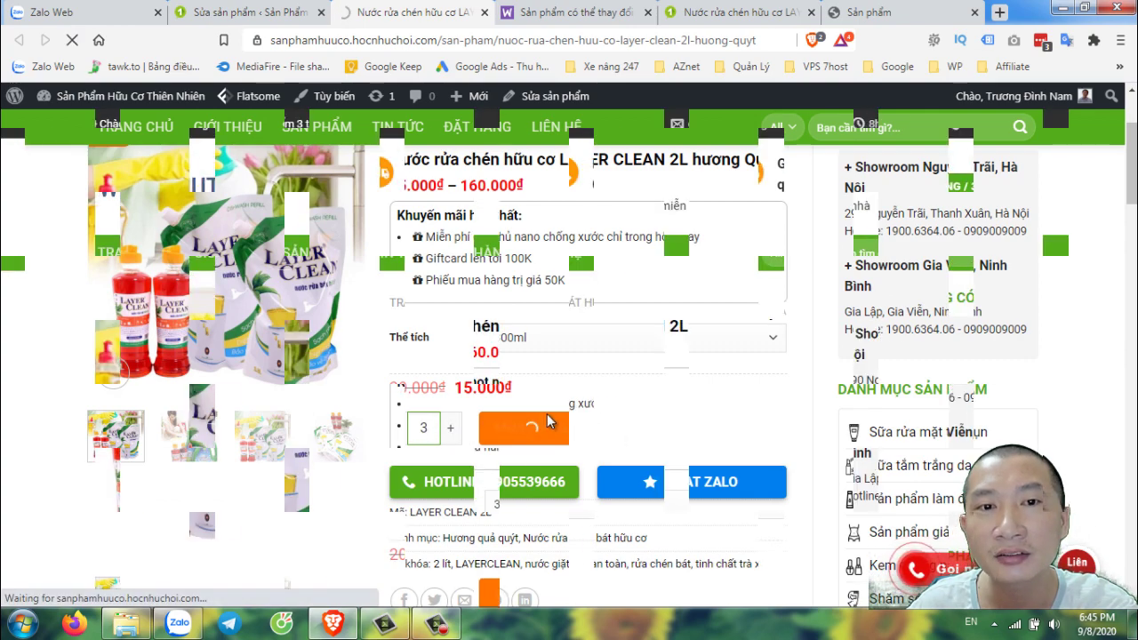
# Step: Open the installed plugins list in the WordPress admin and locate YITH WooCommerce Color and Label Variations Premium
pyautogui.click(245, 11)
pyautogui.scroll(-1, 24, 467)
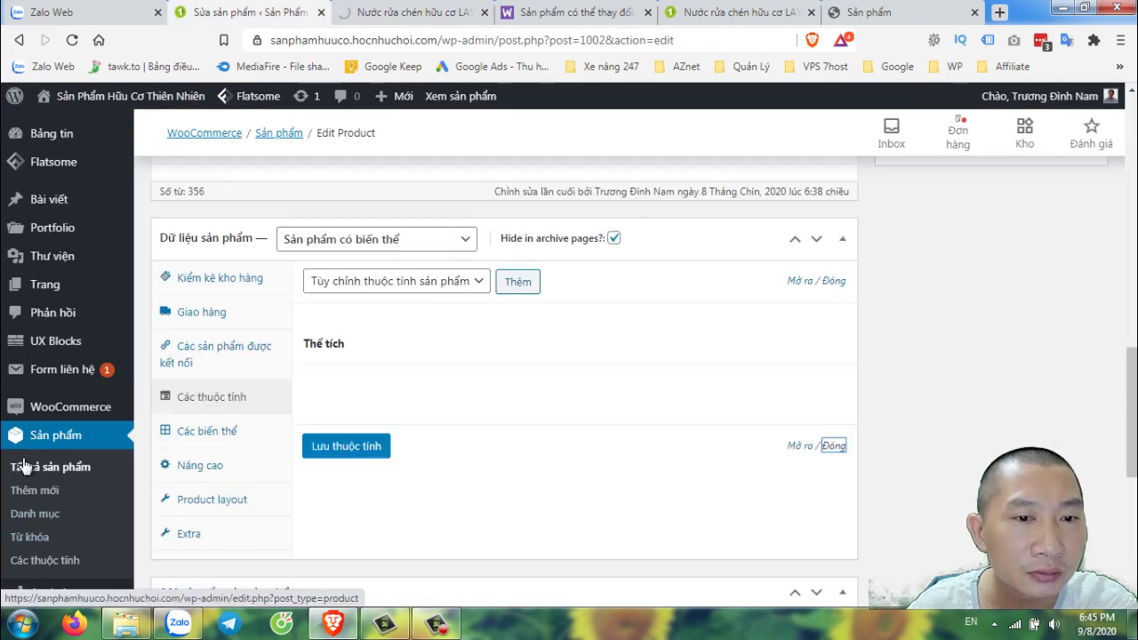
pyautogui.scroll(-2, 24, 466)
pyautogui.moveTo(51, 469)
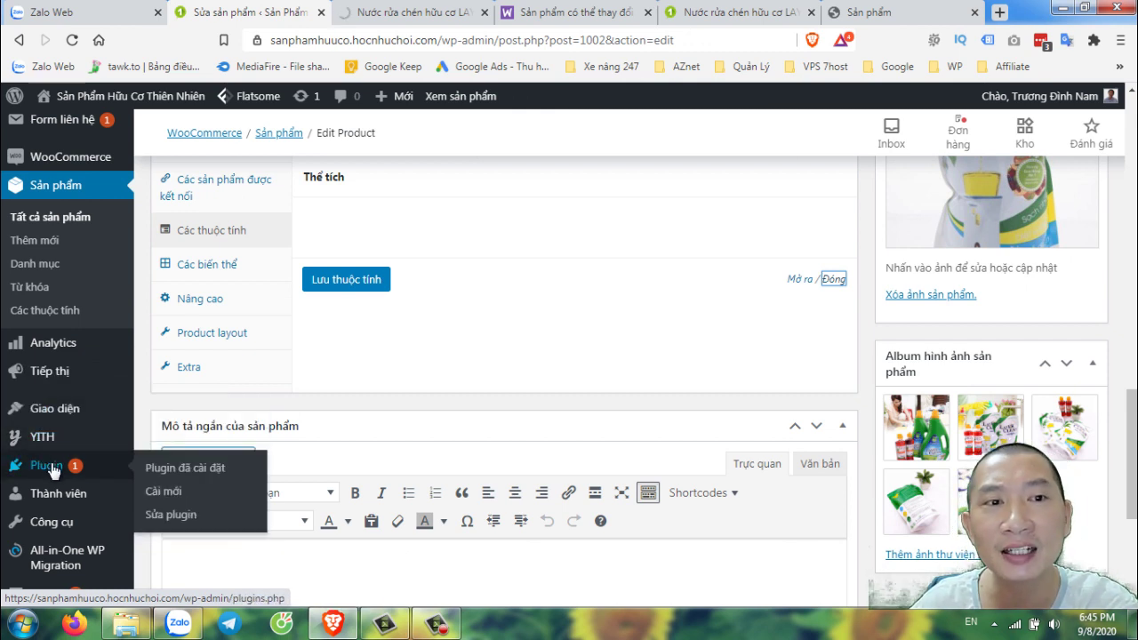
pyautogui.click(51, 468)
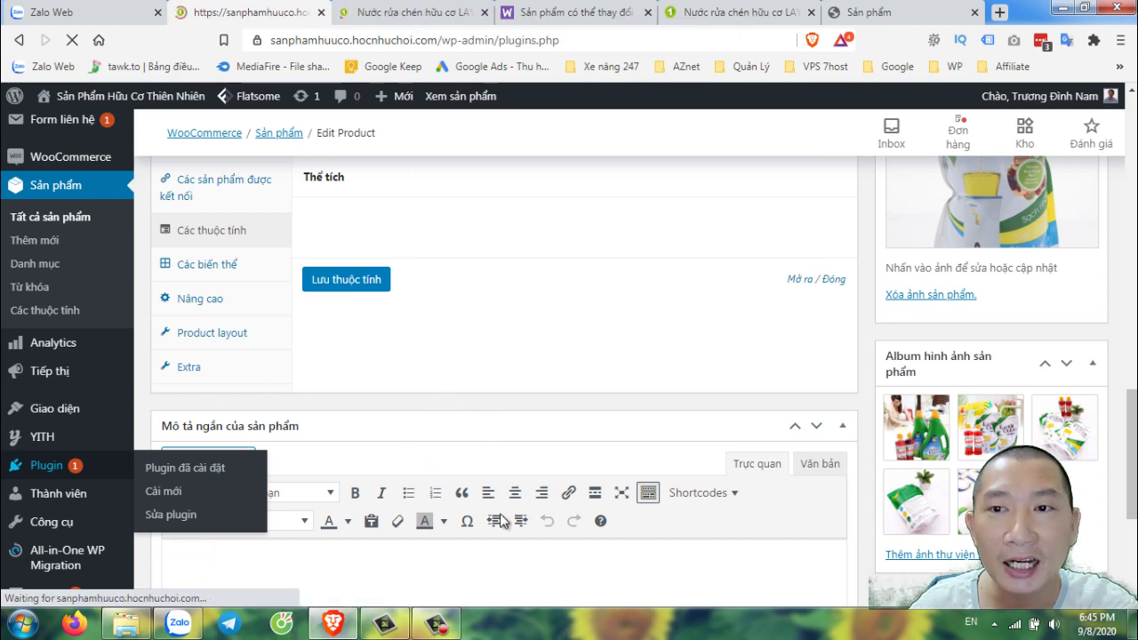
pyautogui.scroll(-3, 444, 462)
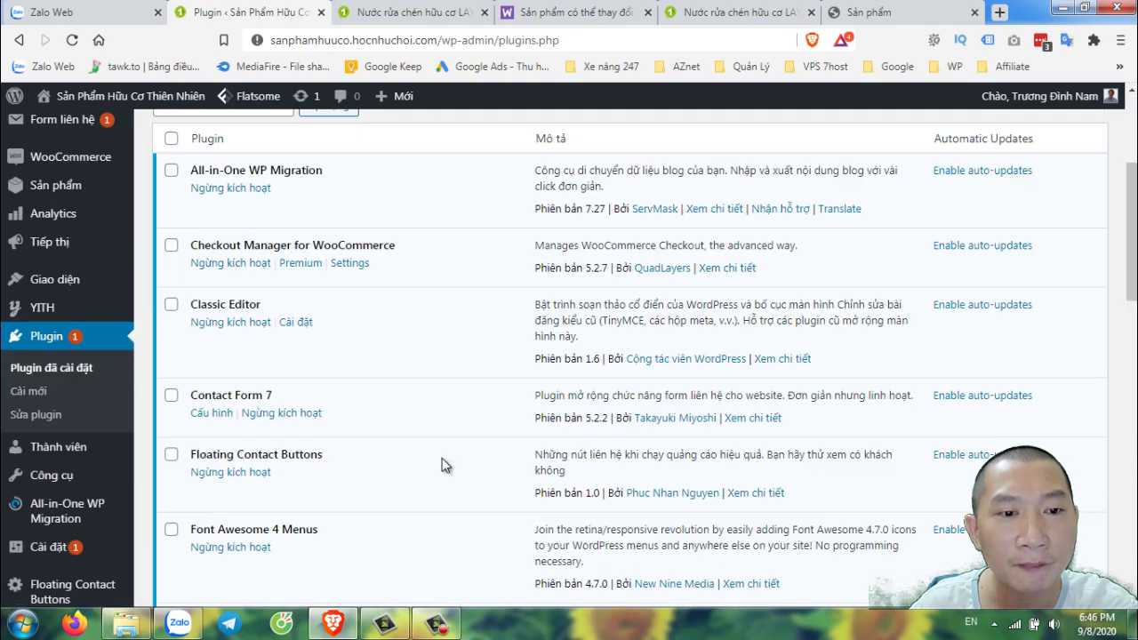
pyautogui.scroll(-6, 455, 444)
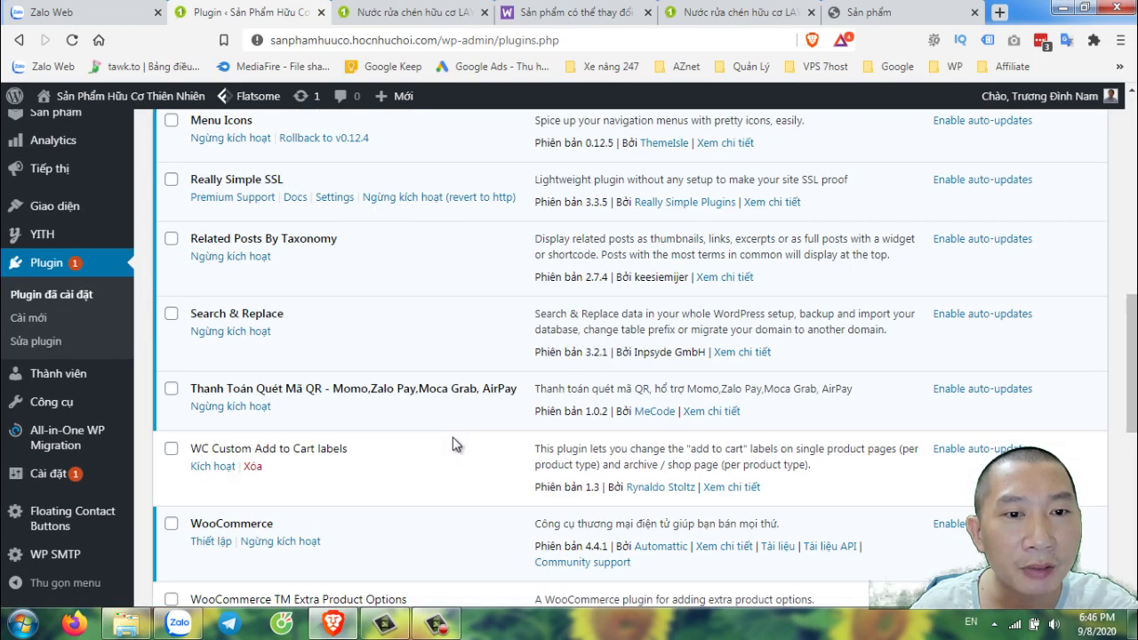
pyautogui.scroll(-7, 454, 444)
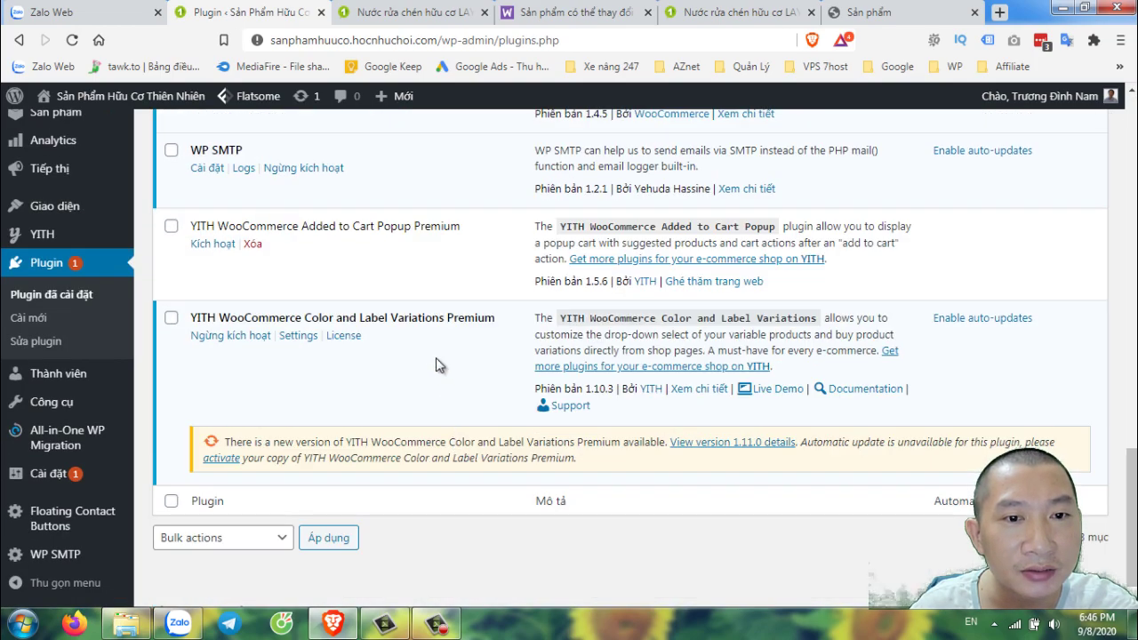
# Step: Examine the name of the YITH WooCommerce Color and Label Variations Premium plugin in its list entry
pyautogui.tripleClick(373, 325)
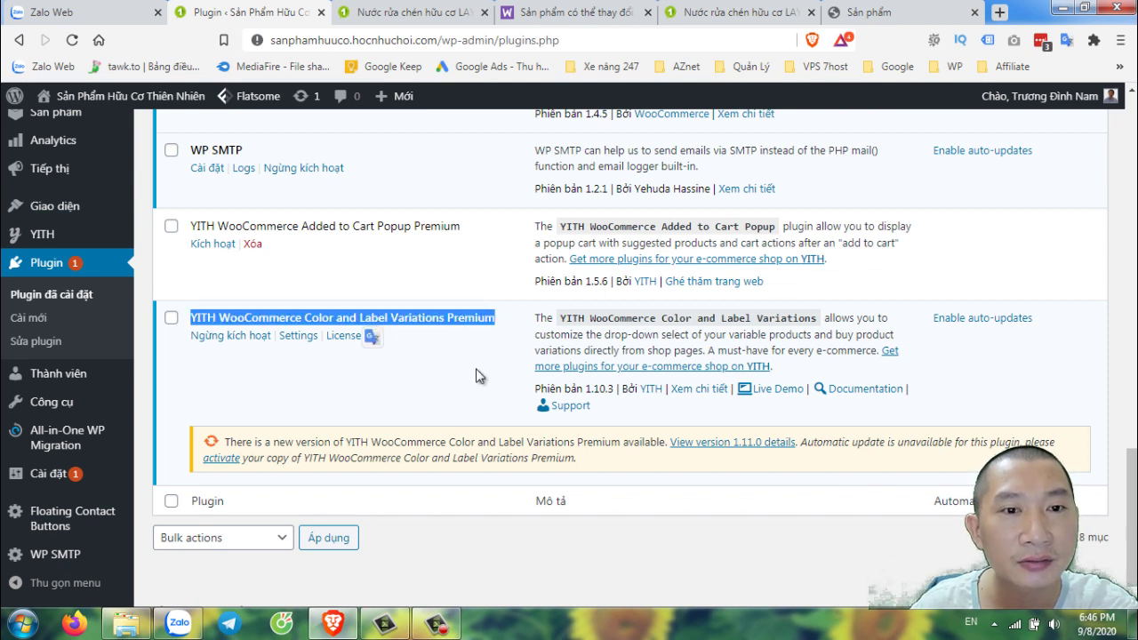
pyautogui.click(399, 316)
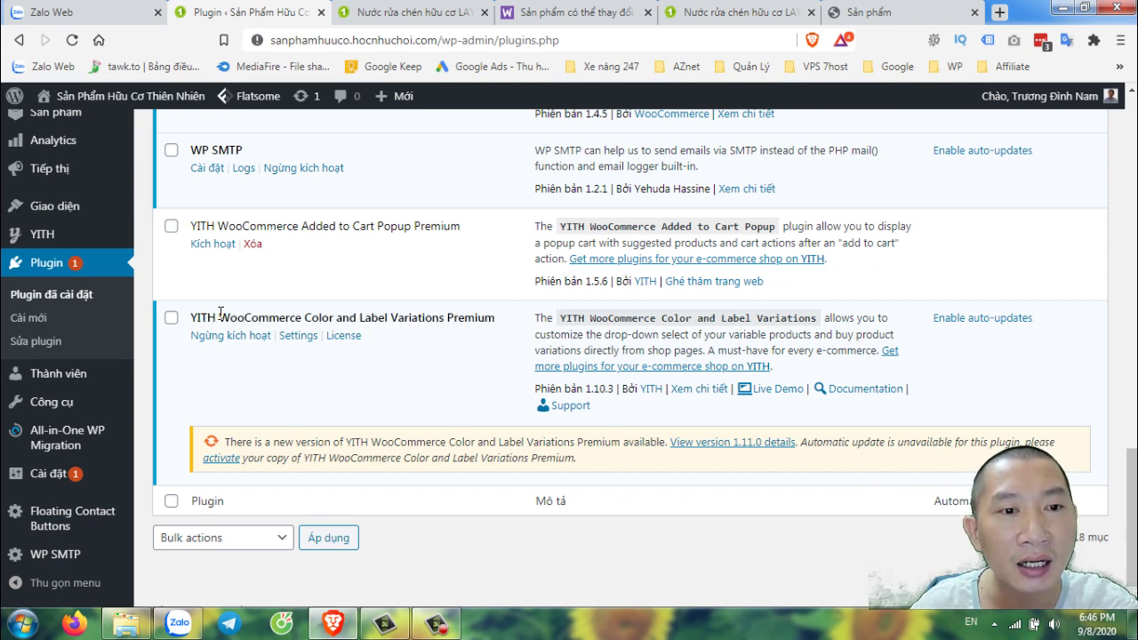
pyautogui.moveTo(221, 310); pyautogui.dragTo(400, 318)
pyautogui.click(402, 318)
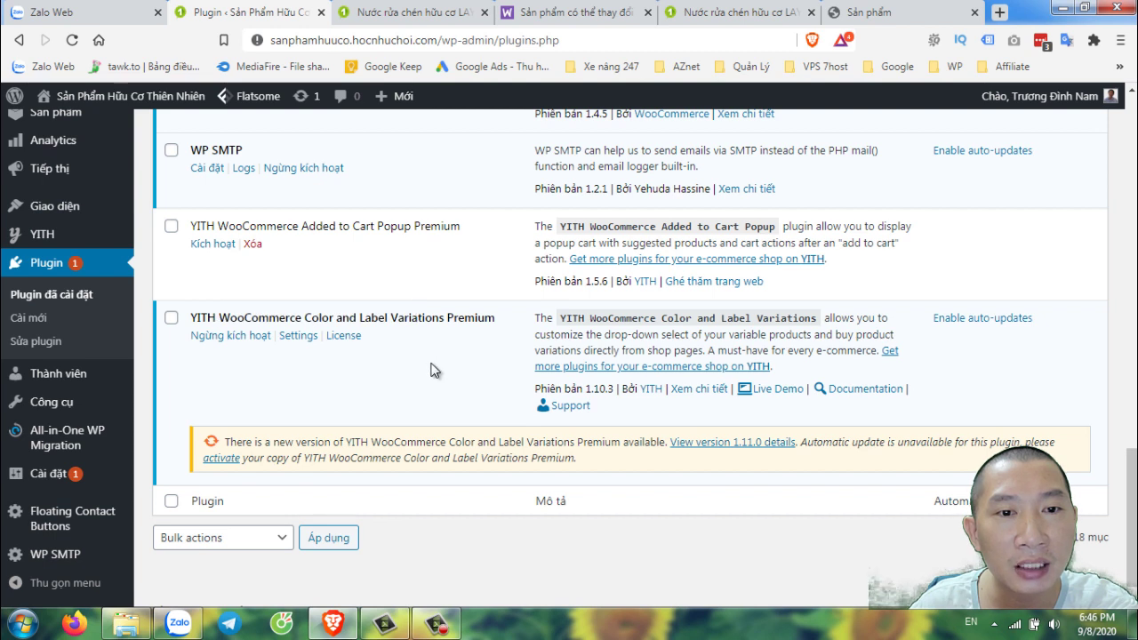
pyautogui.doubleClick(400, 317)
pyautogui.click(487, 317)
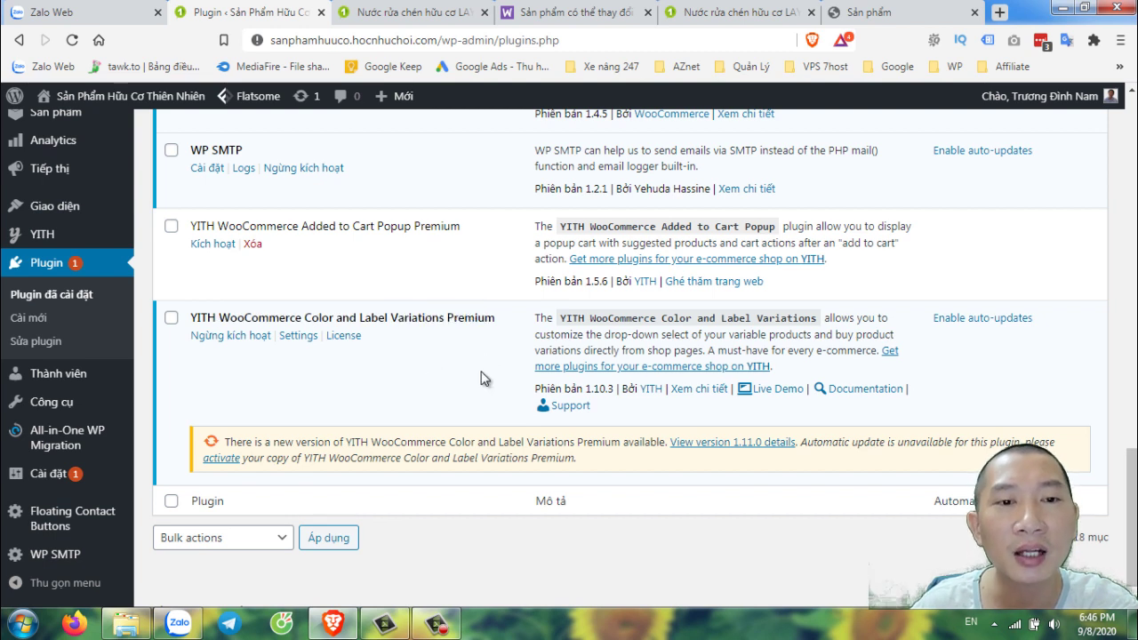
pyautogui.tripleClick(387, 316)
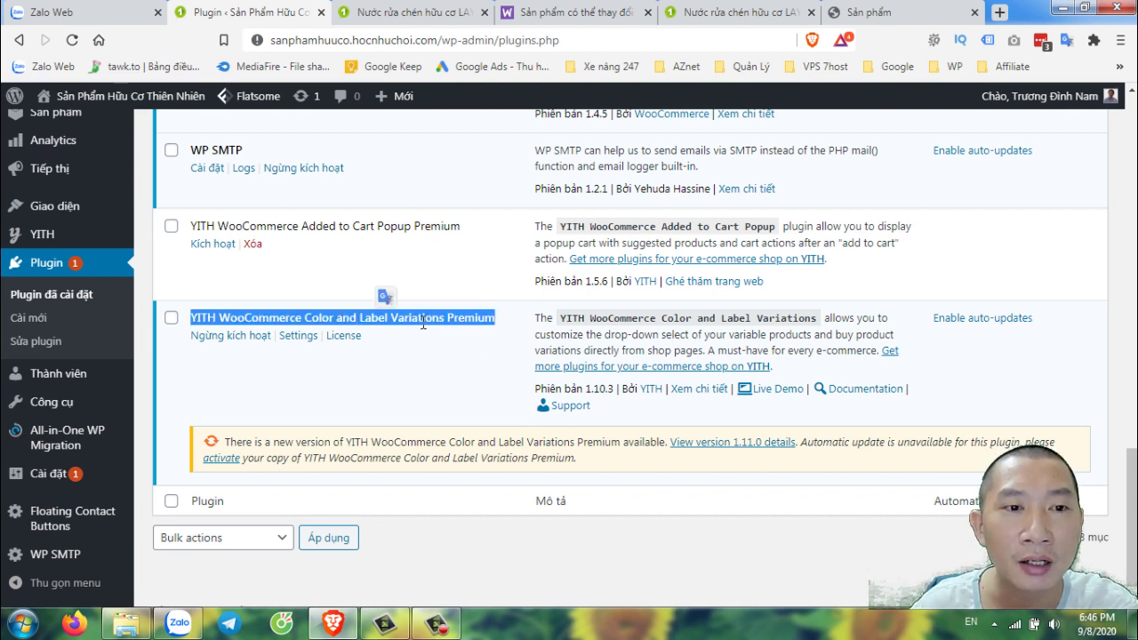
pyautogui.doubleClick(424, 319)
pyautogui.tripleClick(425, 319)
pyautogui.click(433, 318)
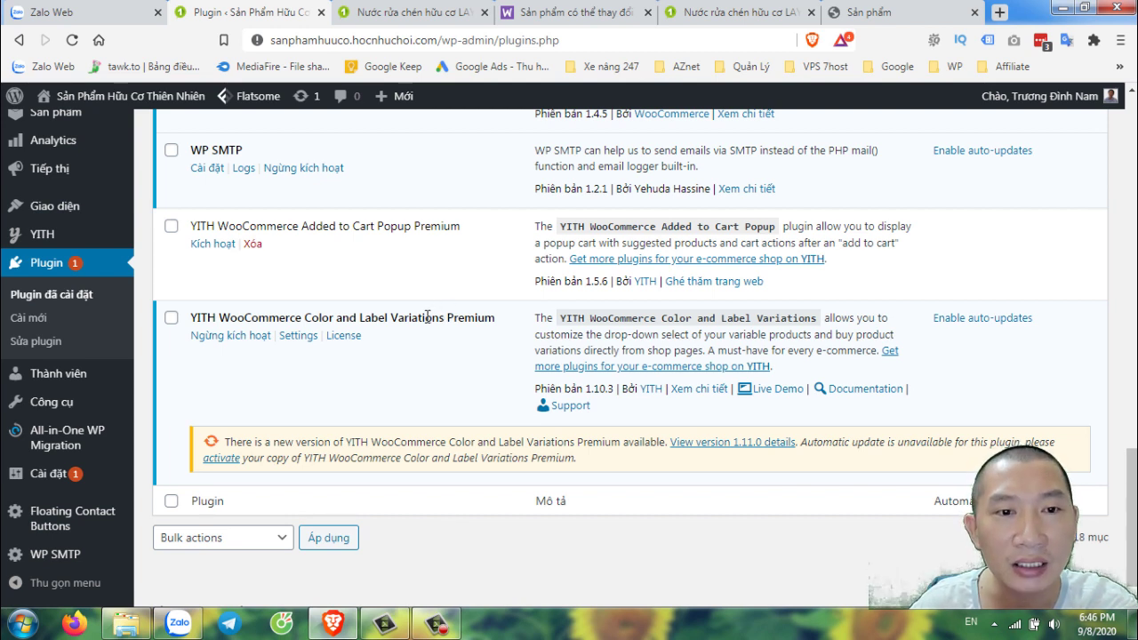
pyautogui.tripleClick(427, 317)
pyautogui.click(442, 327)
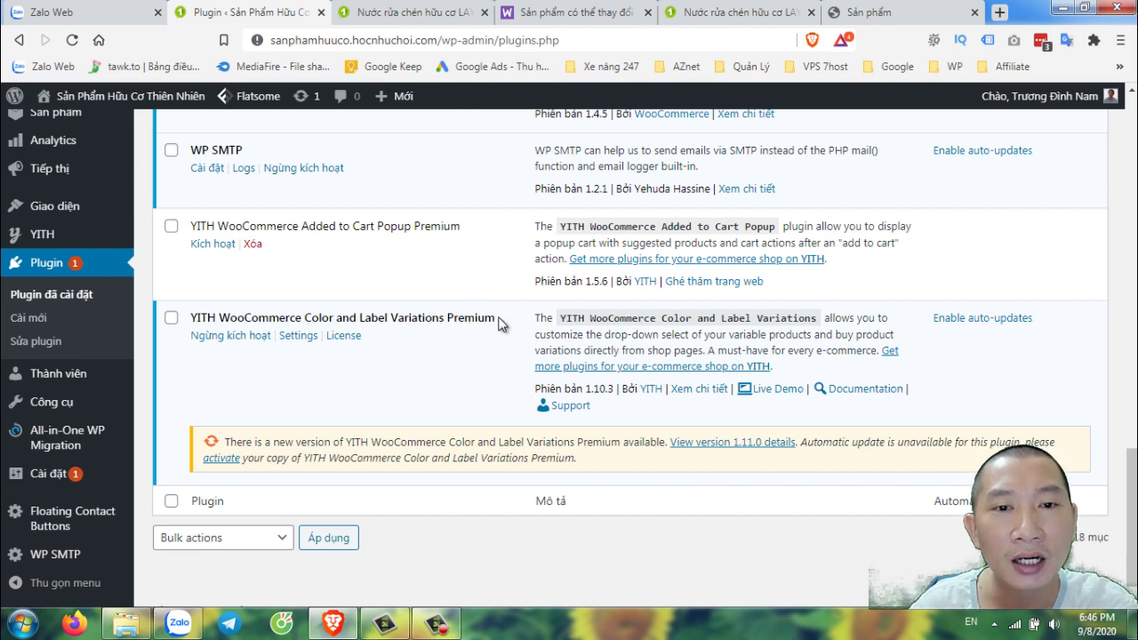
pyautogui.moveTo(500, 323); pyautogui.dragTo(191, 318)
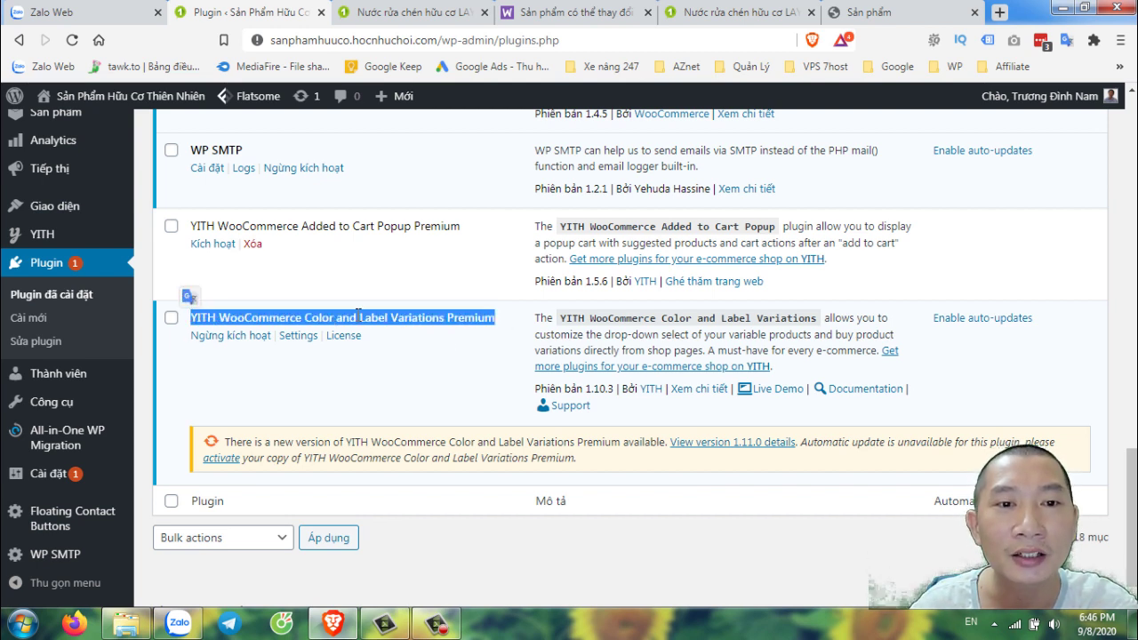
pyautogui.click(362, 316)
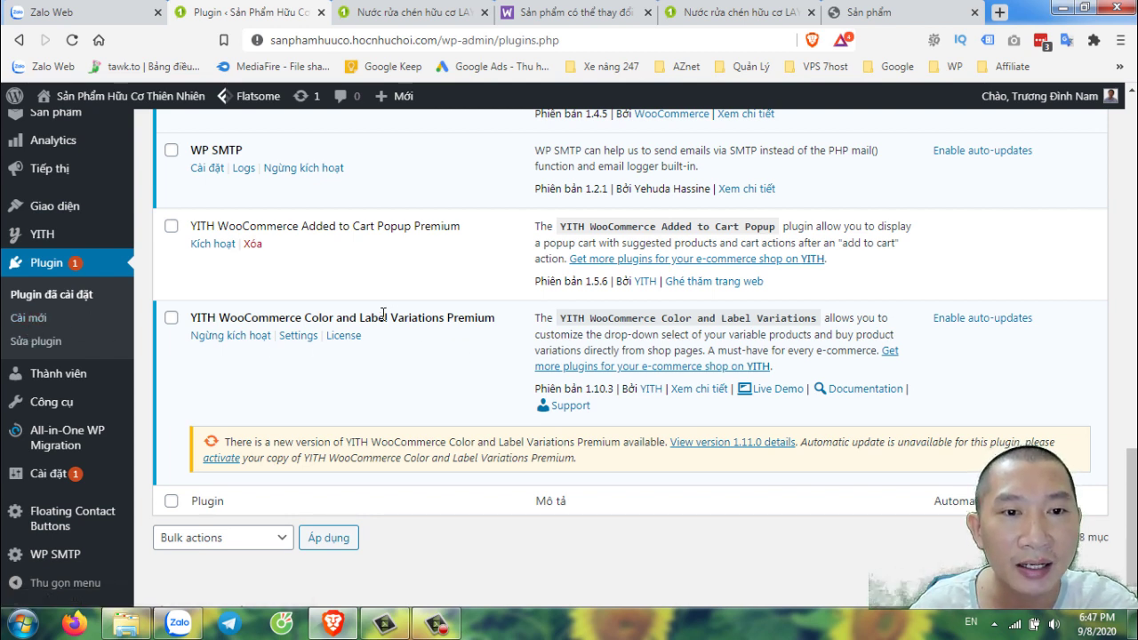
pyautogui.tripleClick(383, 314)
pyautogui.click(412, 346)
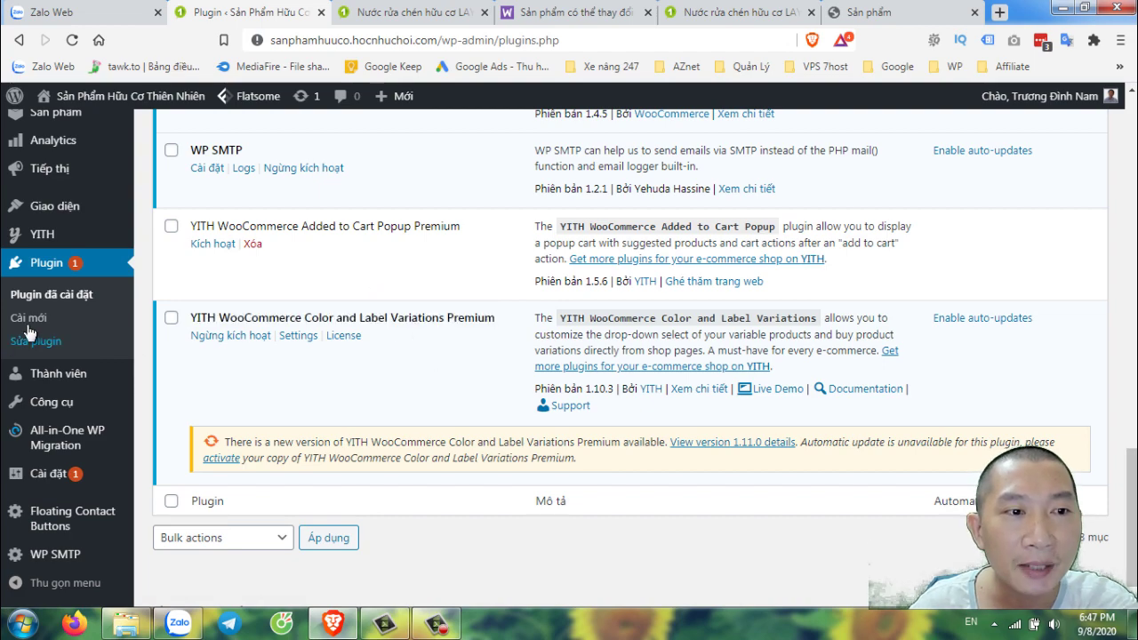
# Step: Open the add-new plugin page and bring up the upload form for a .zip plugin
pyautogui.scroll(12, 498, 343)
pyautogui.scroll(2, 498, 343)
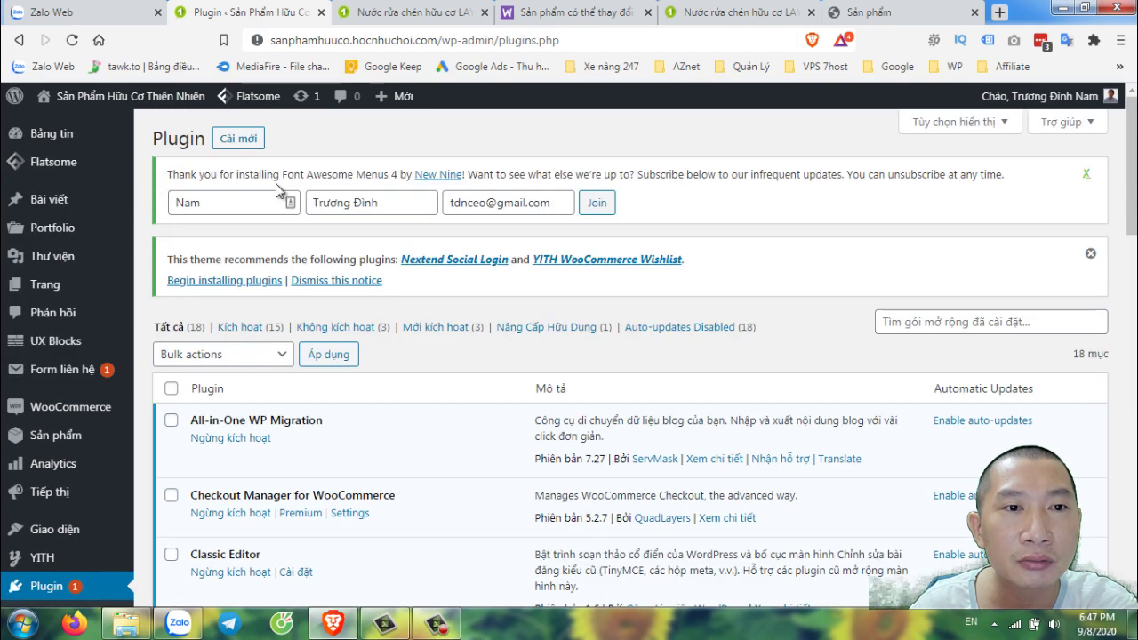
pyautogui.click(245, 139)
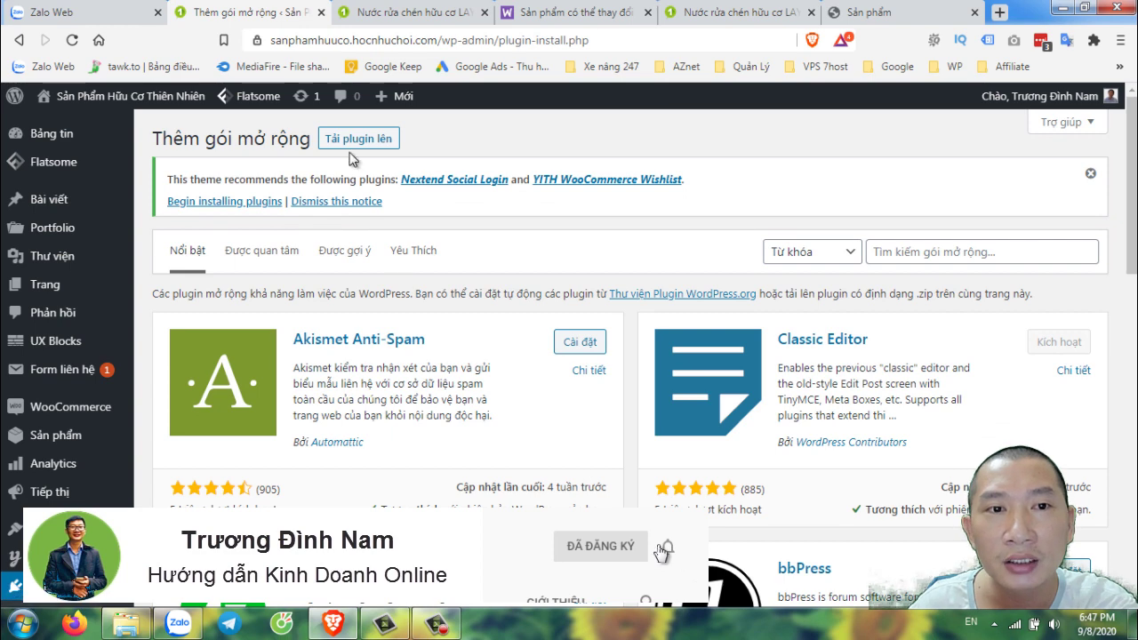
pyautogui.click(357, 140)
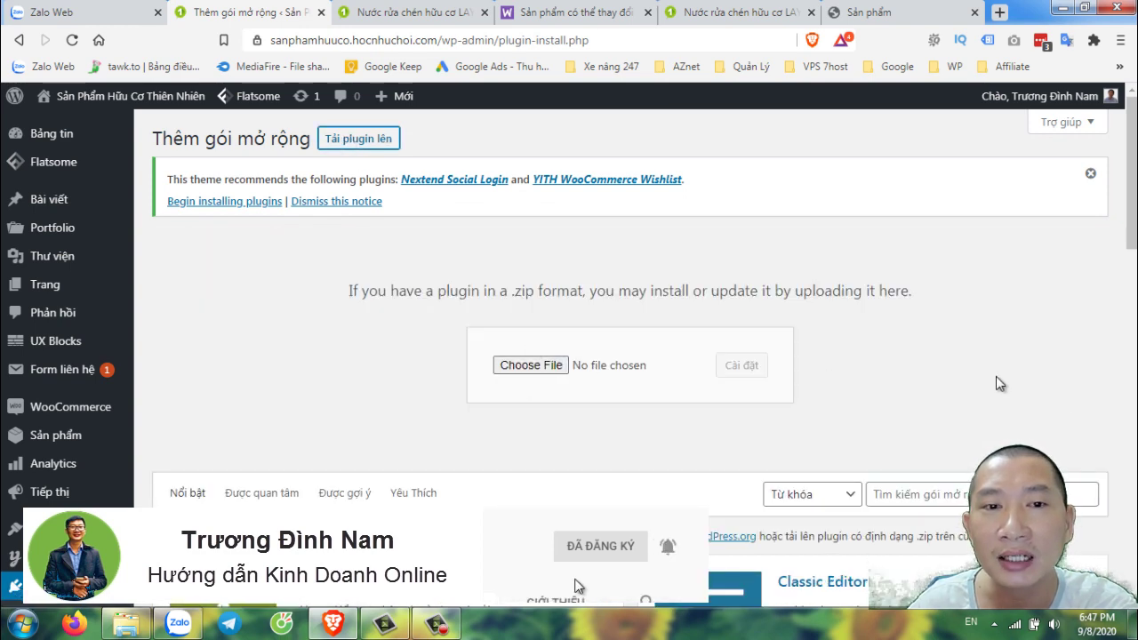
pyautogui.scroll(-1, 249, 380)
pyautogui.scroll(-3, 272, 371)
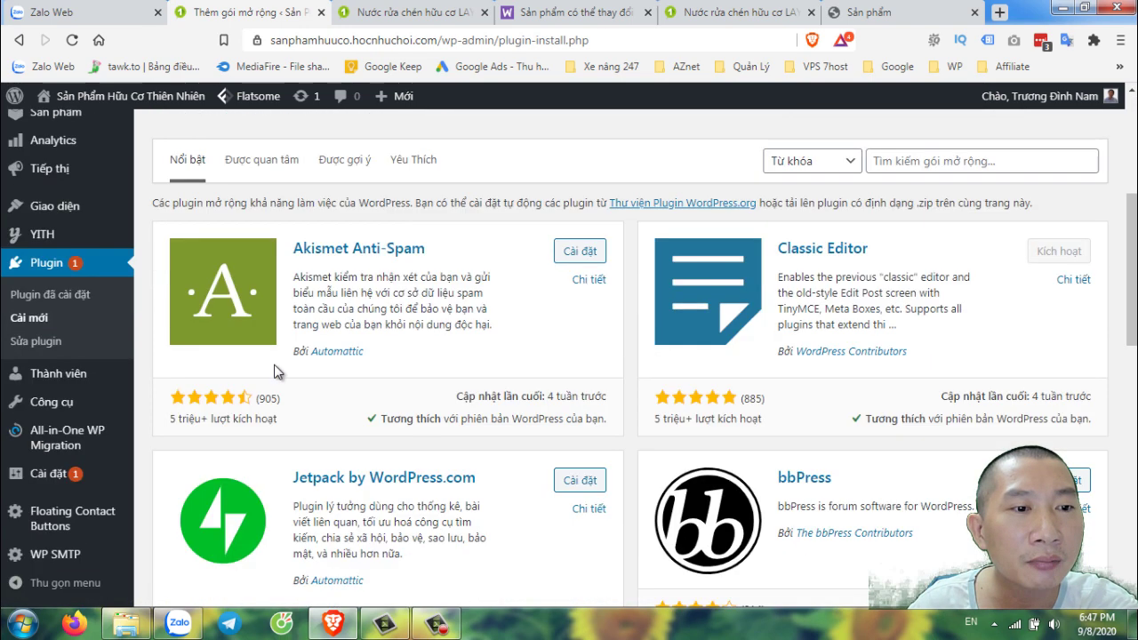
pyautogui.scroll(3, 80, 467)
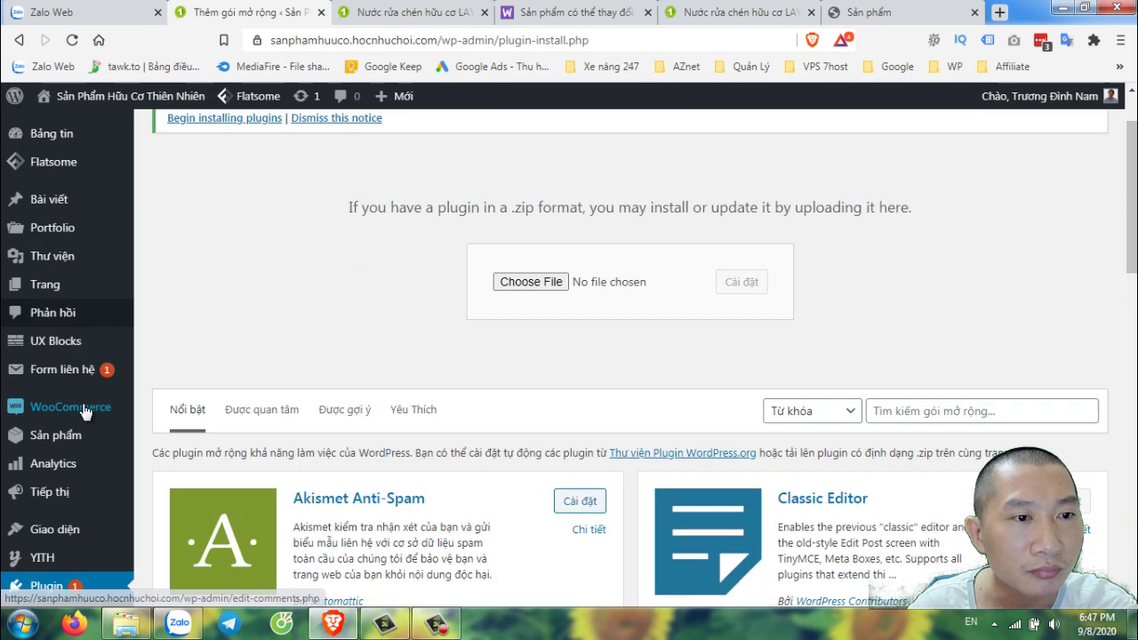
# Step: Open the product attributes page and name the new attribute Màu sắc
pyautogui.moveTo(71, 436)
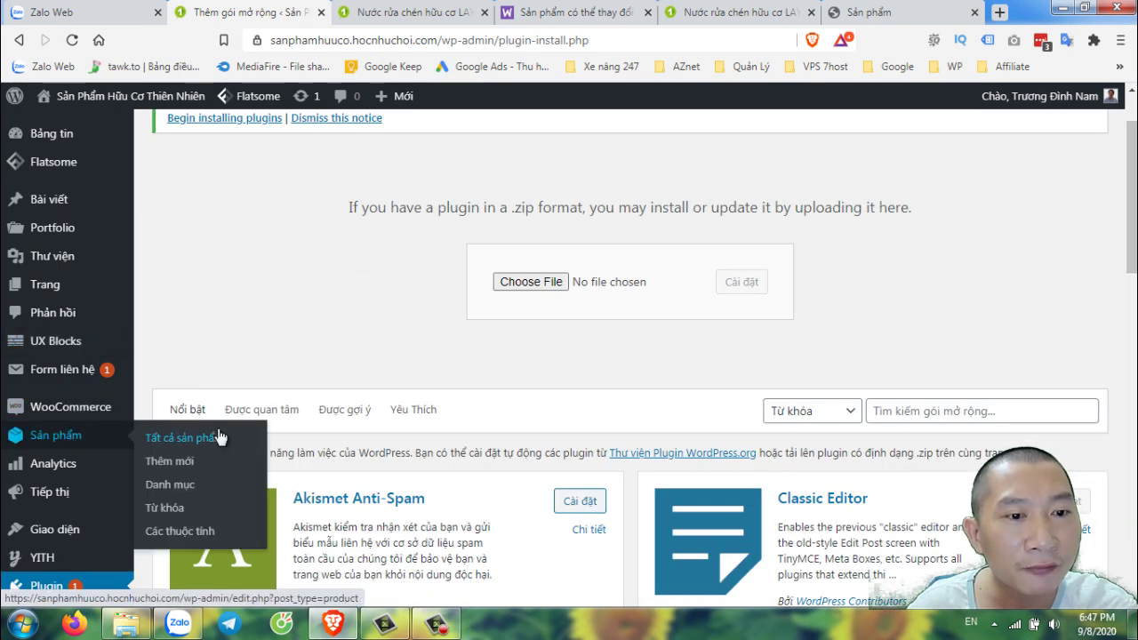
pyautogui.click(195, 530)
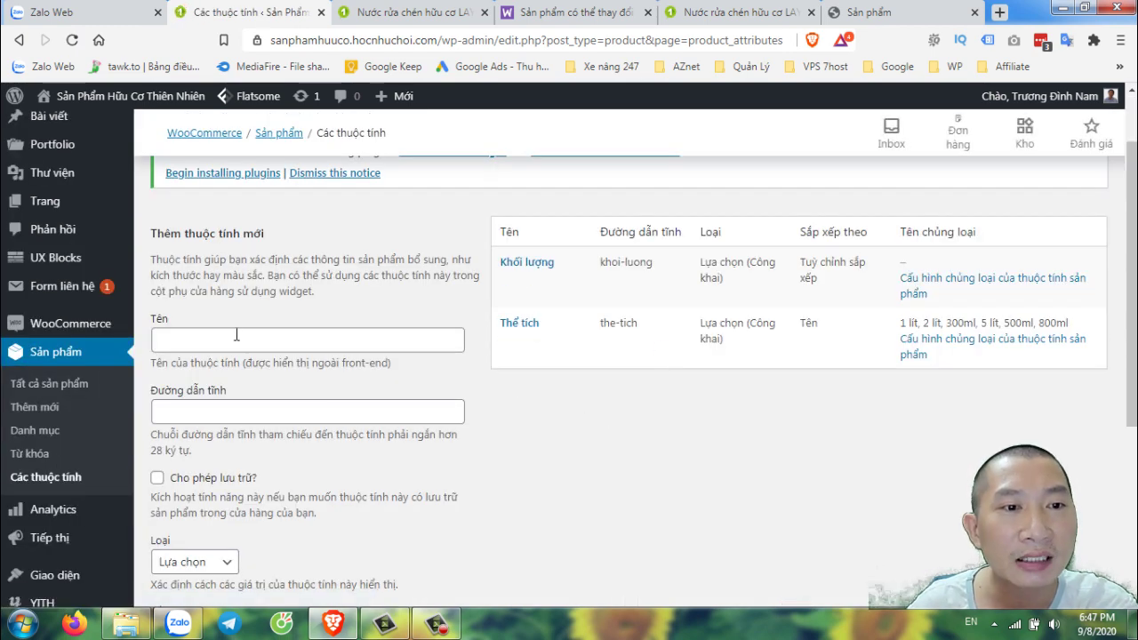
pyautogui.click(221, 337)
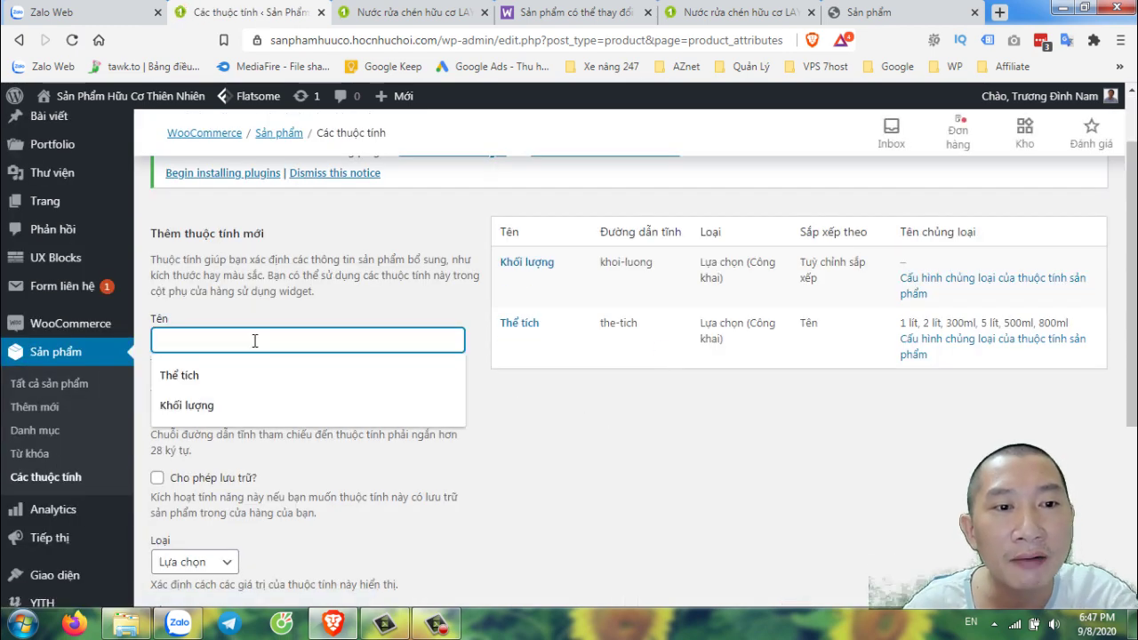
pyautogui.click(605, 483)
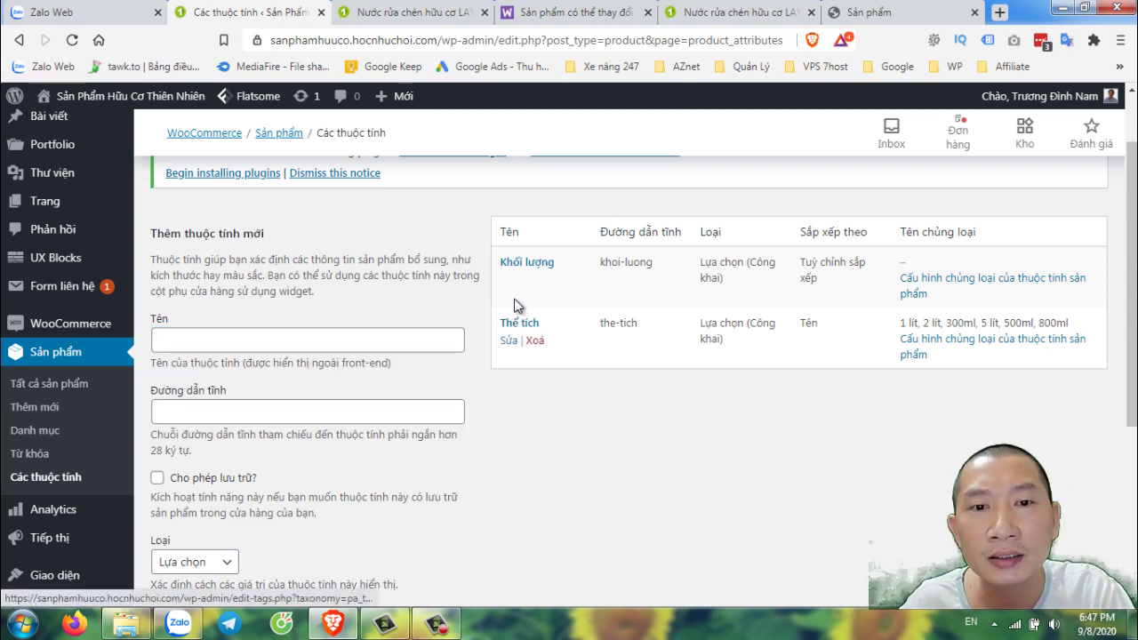
pyautogui.click(248, 341)
pyautogui.write('M')
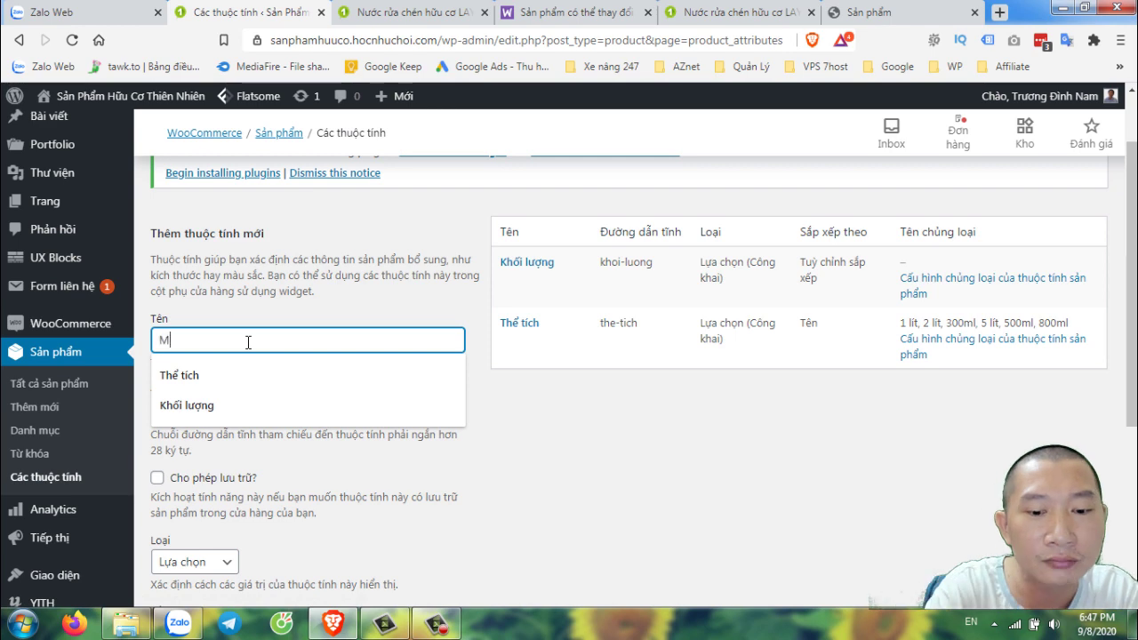
pyautogui.write('au sa')
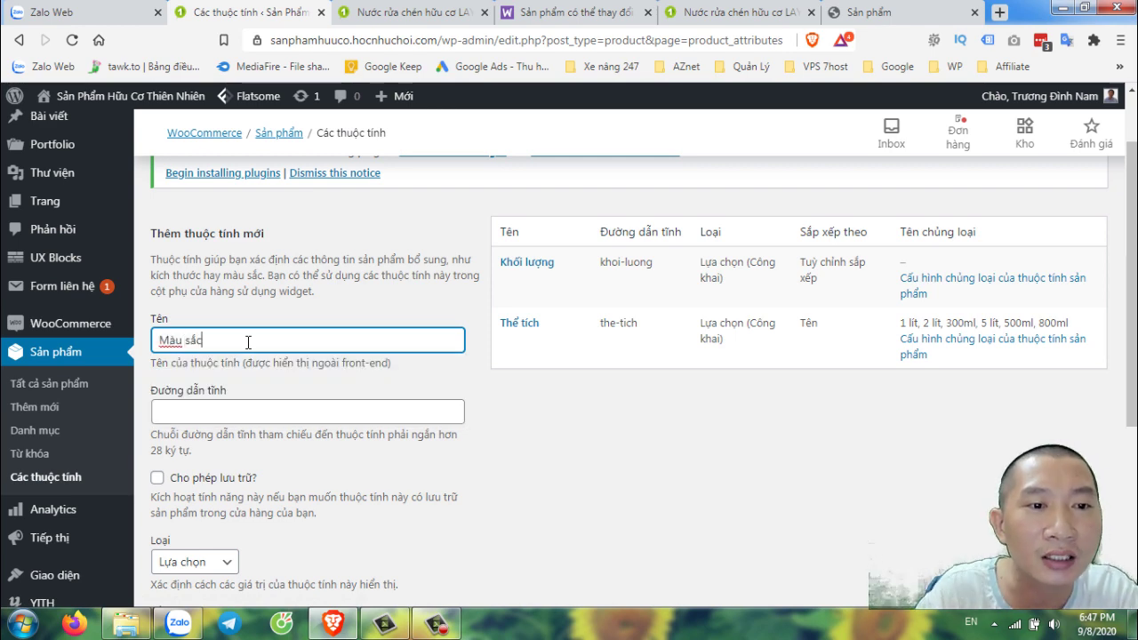
pyautogui.click(574, 432)
# Step: Leave the Màu sắc attribute's slug blank and enable its archive option, Cho phép lưu trữ
pyautogui.scroll(-2, 573, 431)
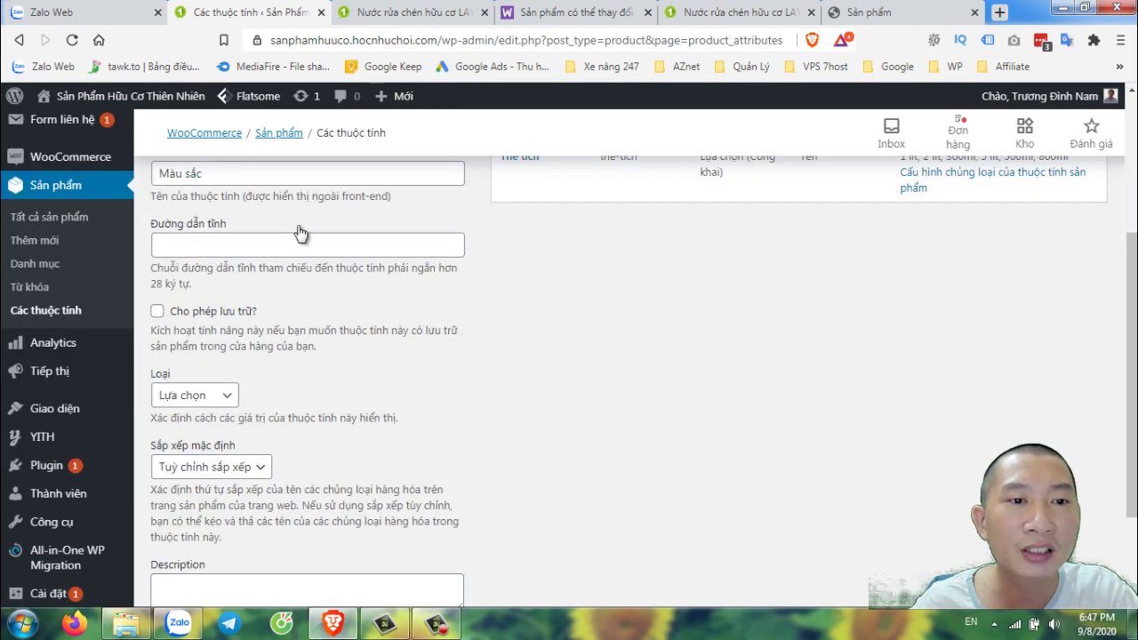
pyautogui.click(247, 245)
pyautogui.click(660, 334)
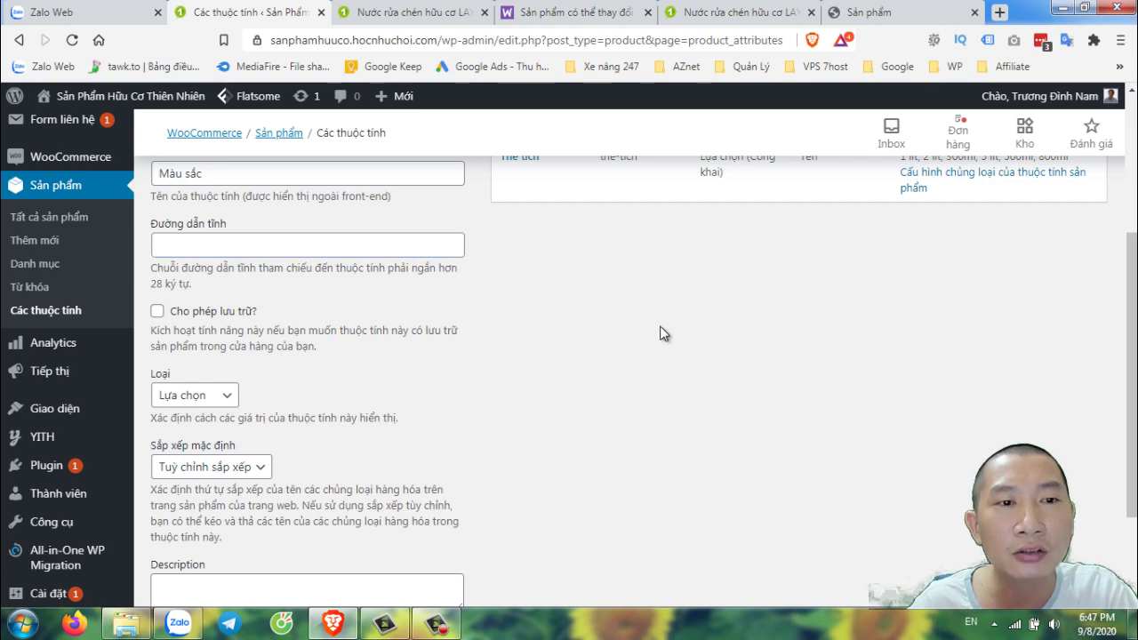
pyautogui.scroll(1, 660, 333)
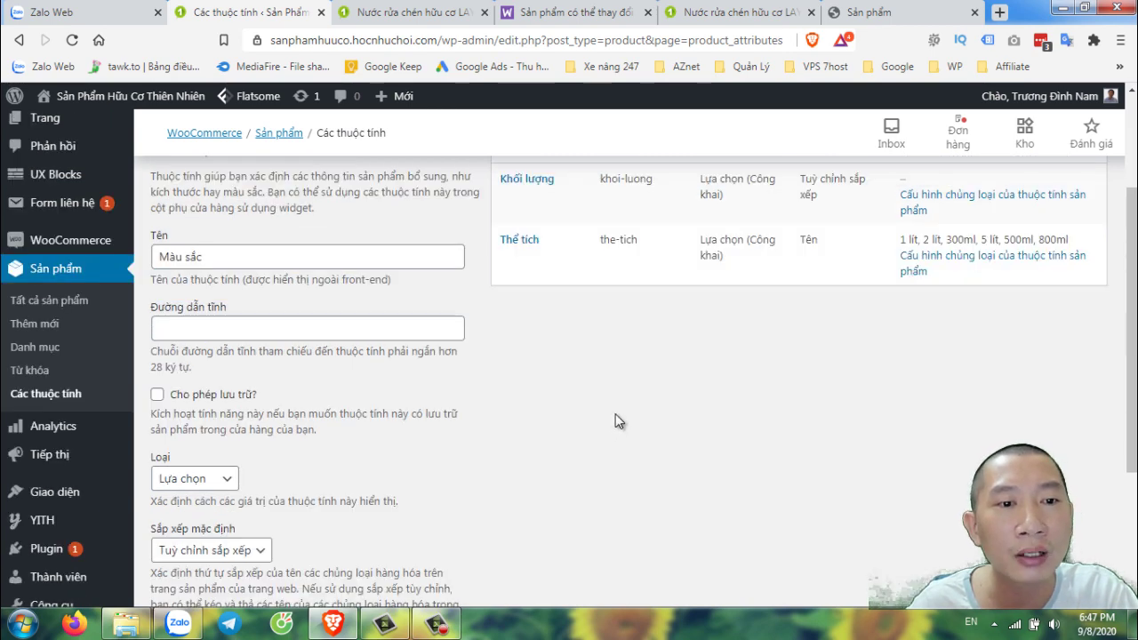
pyautogui.click(163, 396)
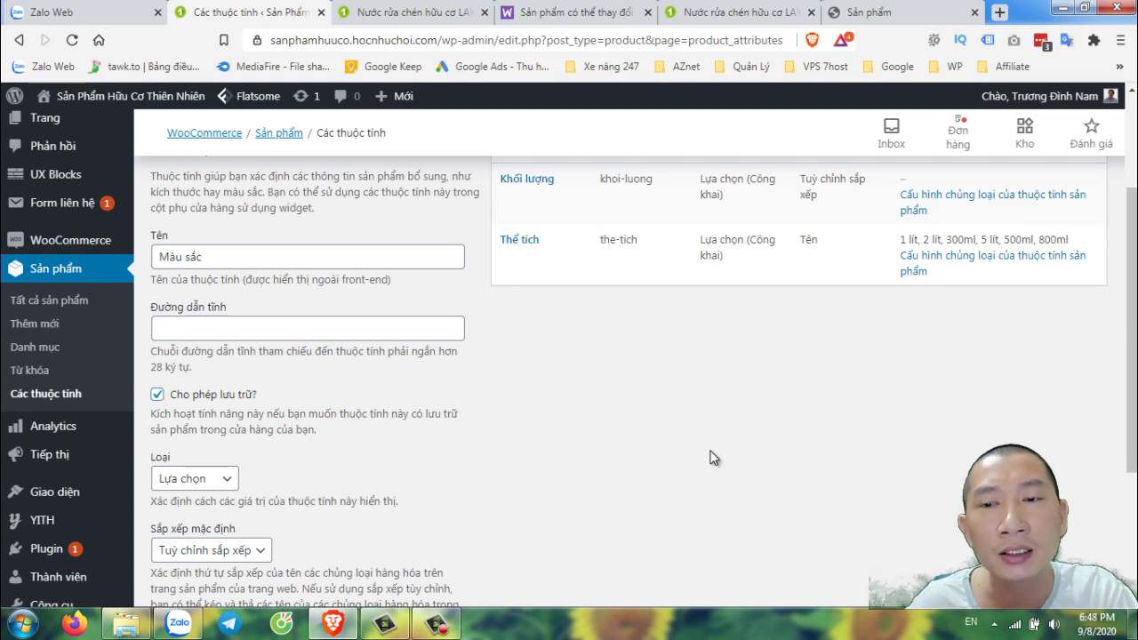
# Step: Review the Loại choices for the Màu sắc attribute and keep Lựa chọn
pyautogui.scroll(3, 557, 449)
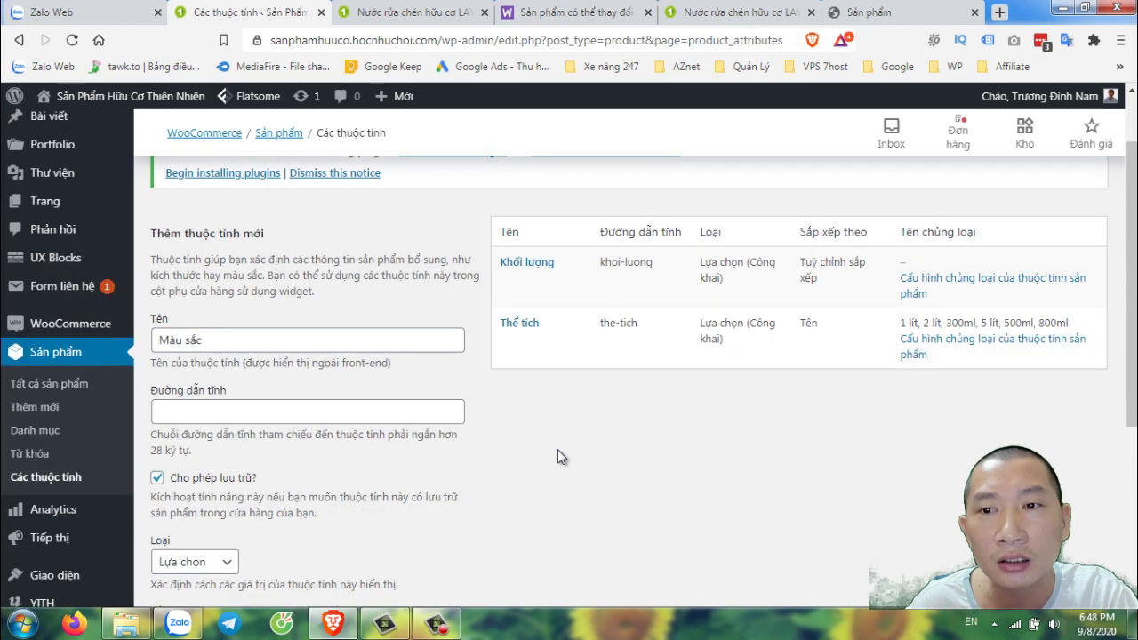
pyautogui.scroll(-2, 557, 448)
pyautogui.scroll(-2, 557, 447)
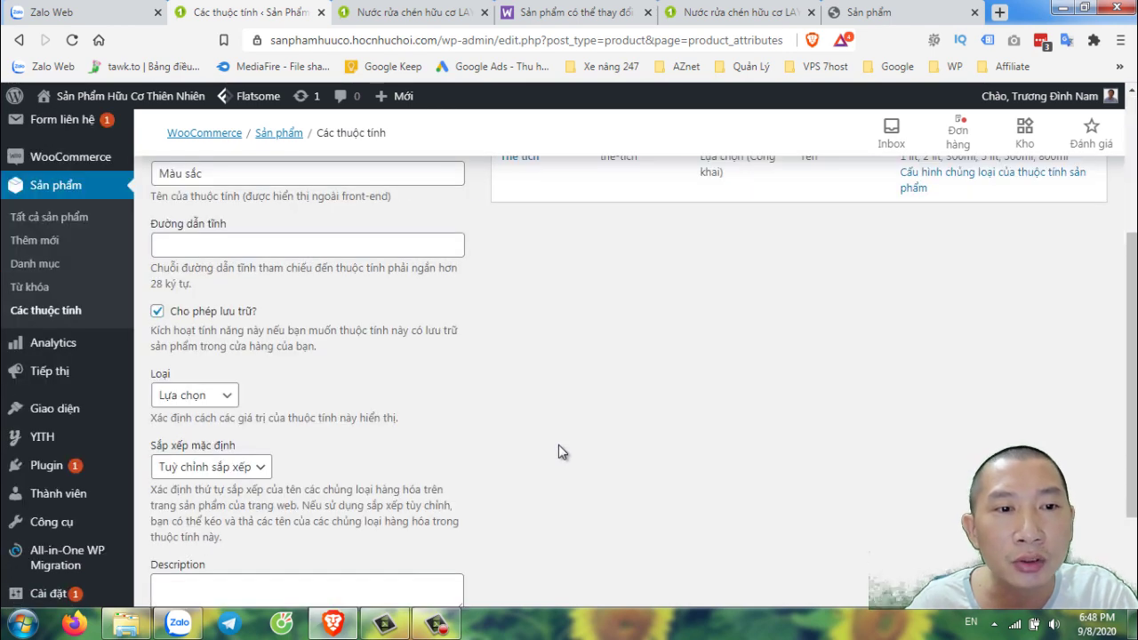
pyautogui.scroll(-1, 558, 444)
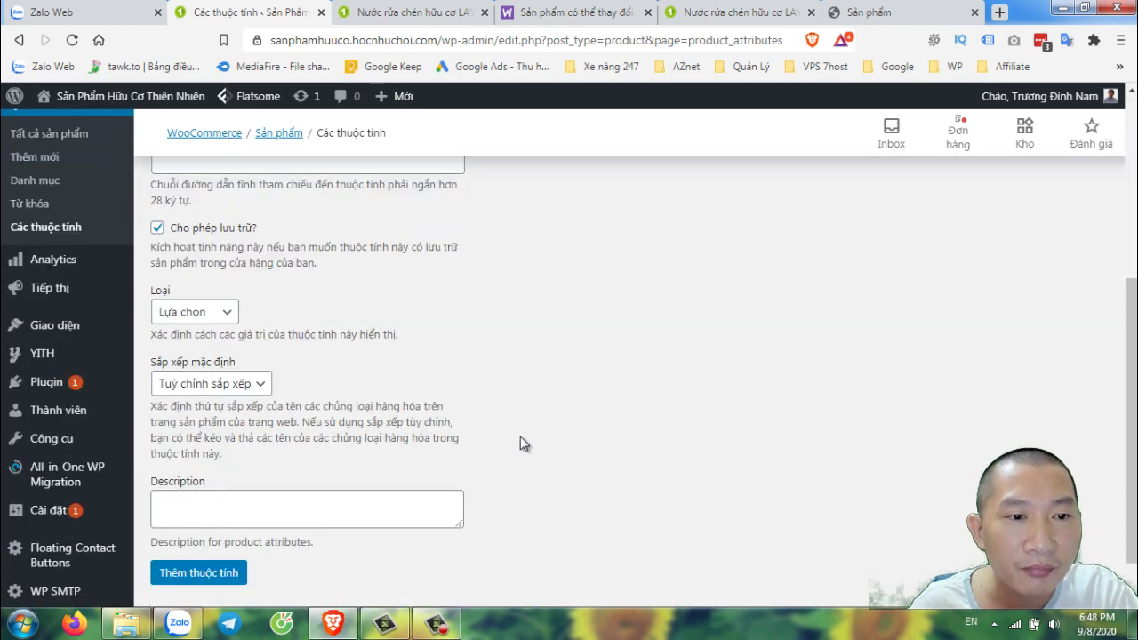
pyautogui.click(210, 312)
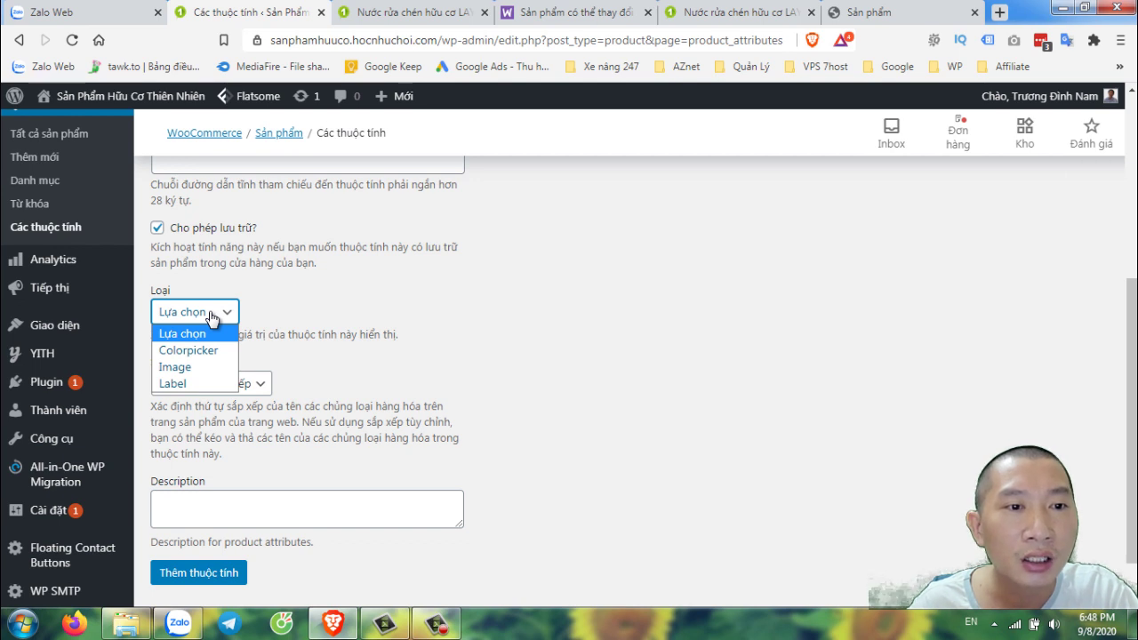
pyautogui.click(592, 322)
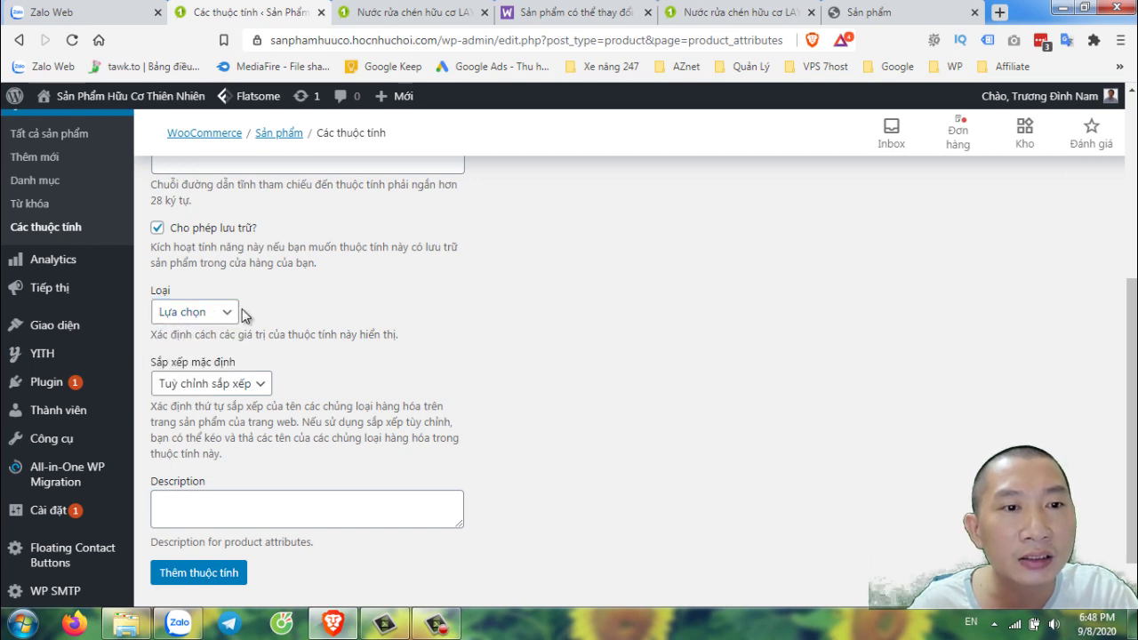
pyautogui.click(199, 317)
pyautogui.click(199, 334)
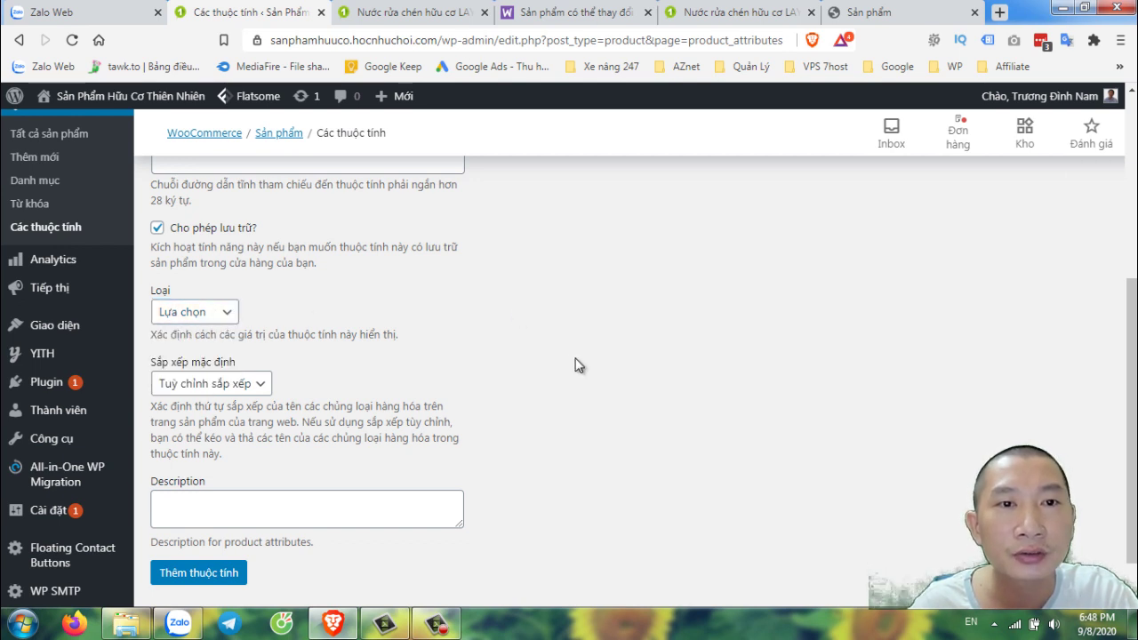
# Step: Check the Thể tích selector on the LAYER CLEAN 2L product page, keeping 300ml selected
pyautogui.click(444, 12)
pyautogui.scroll(-2, 525, 326)
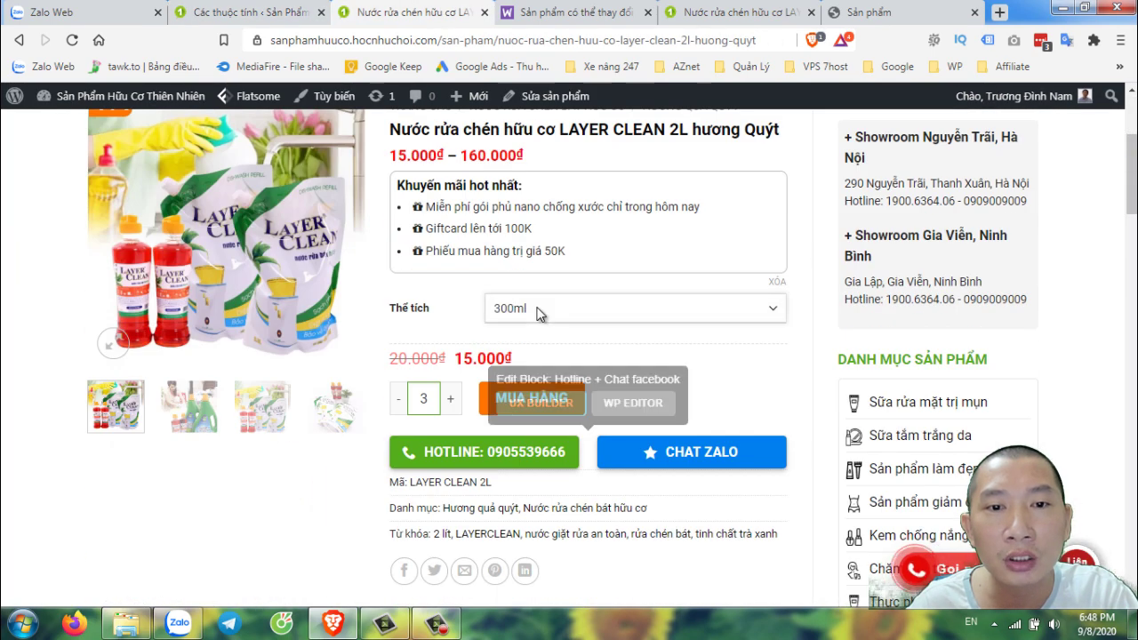
pyautogui.click(535, 311)
pyautogui.click(533, 358)
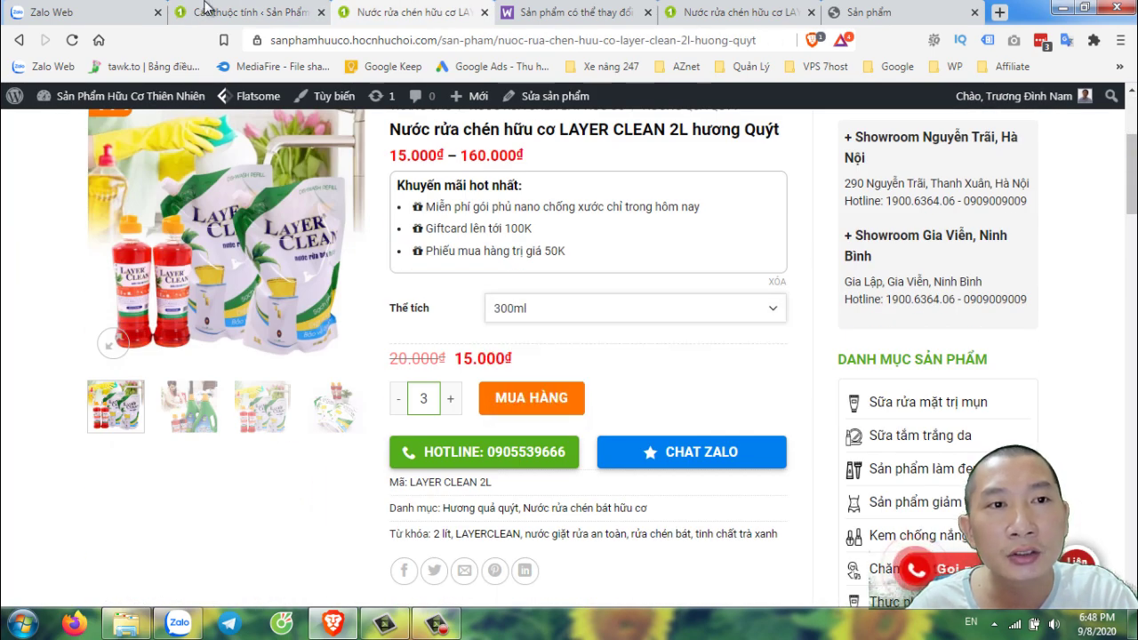
# Step: Compare the new attribute's Loại choices with the options listed in the product page's Thể tích selector
pyautogui.click(212, 12)
pyautogui.click(216, 319)
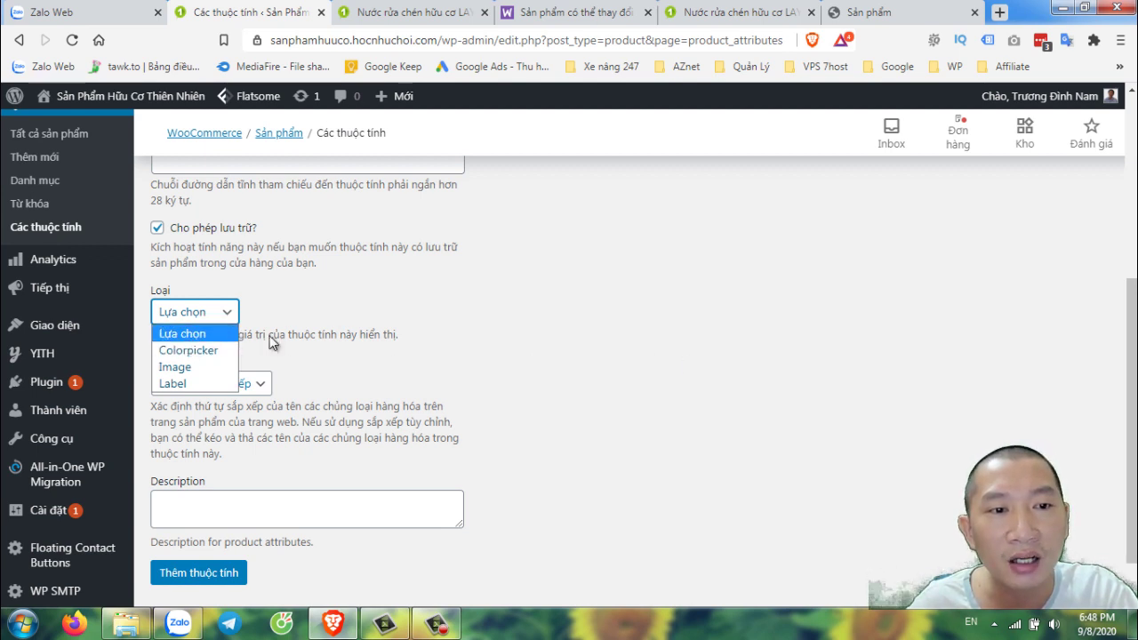
pyautogui.click(791, 395)
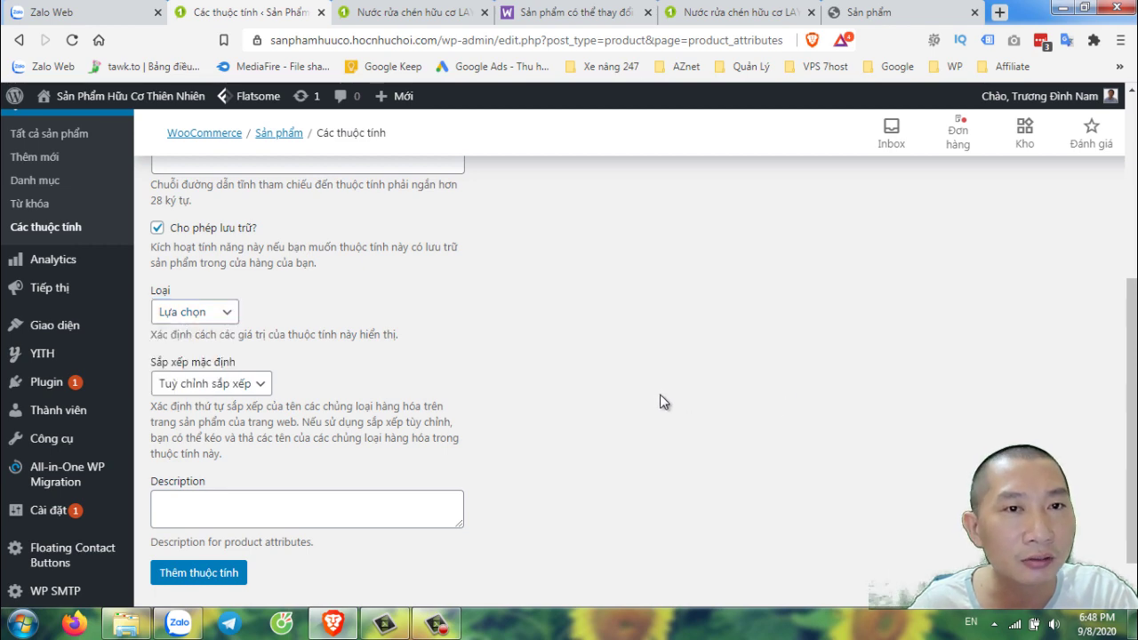
pyautogui.click(462, 11)
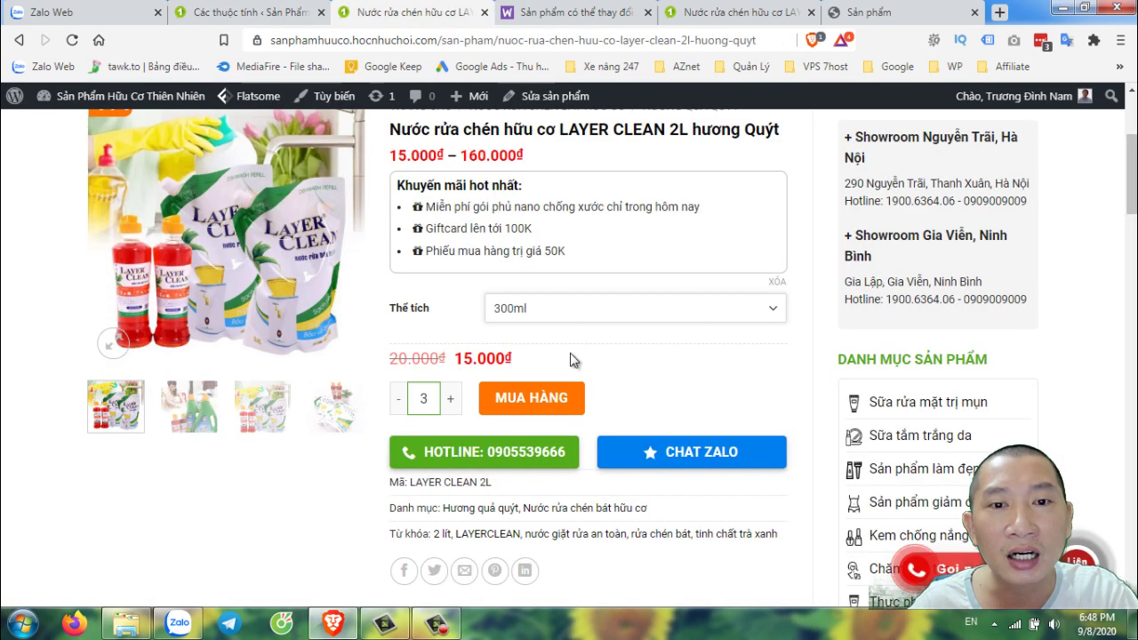
pyautogui.click(565, 315)
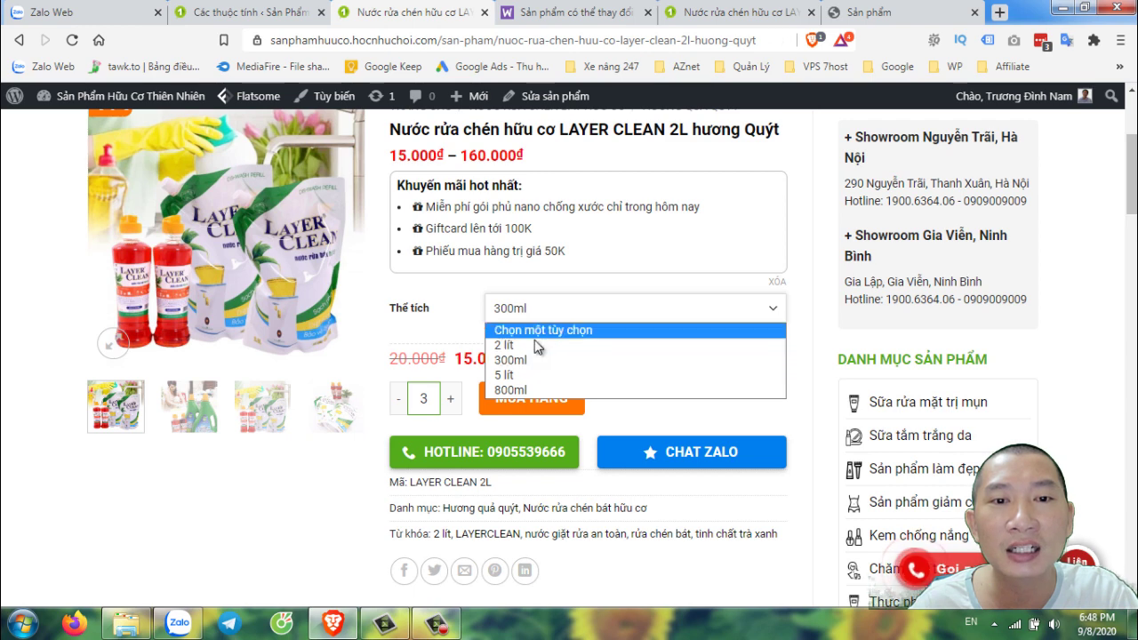
pyautogui.click(425, 309)
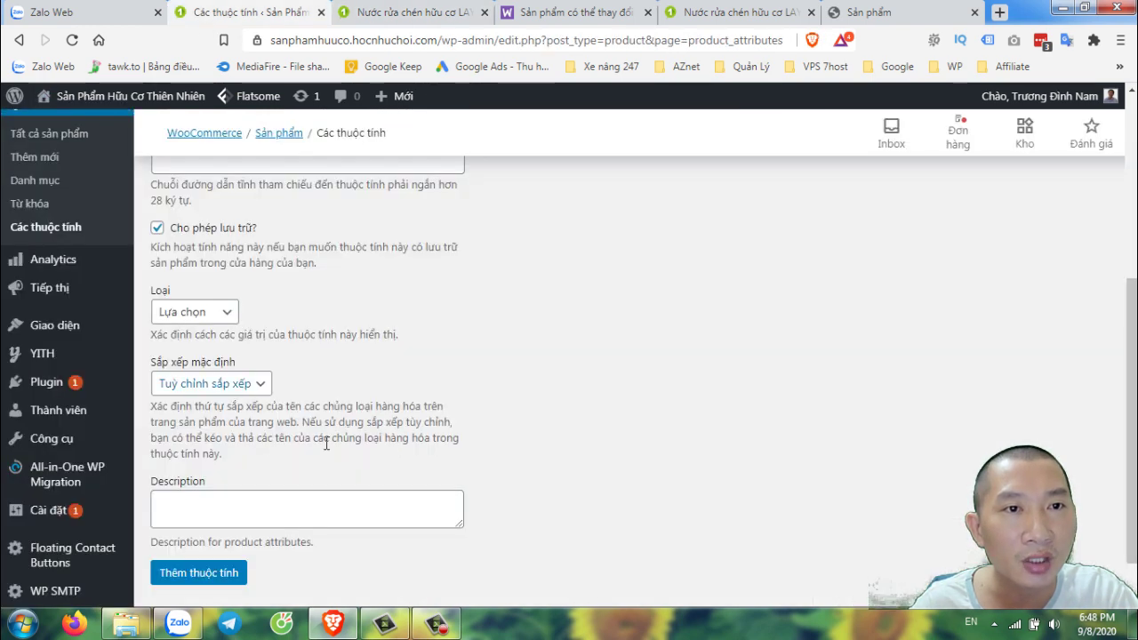
# Step: Return to the attribute form and add the Màu sắc attribute with type Lựa chọn and custom ordering
pyautogui.click(210, 11)
pyautogui.scroll(-1, 457, 426)
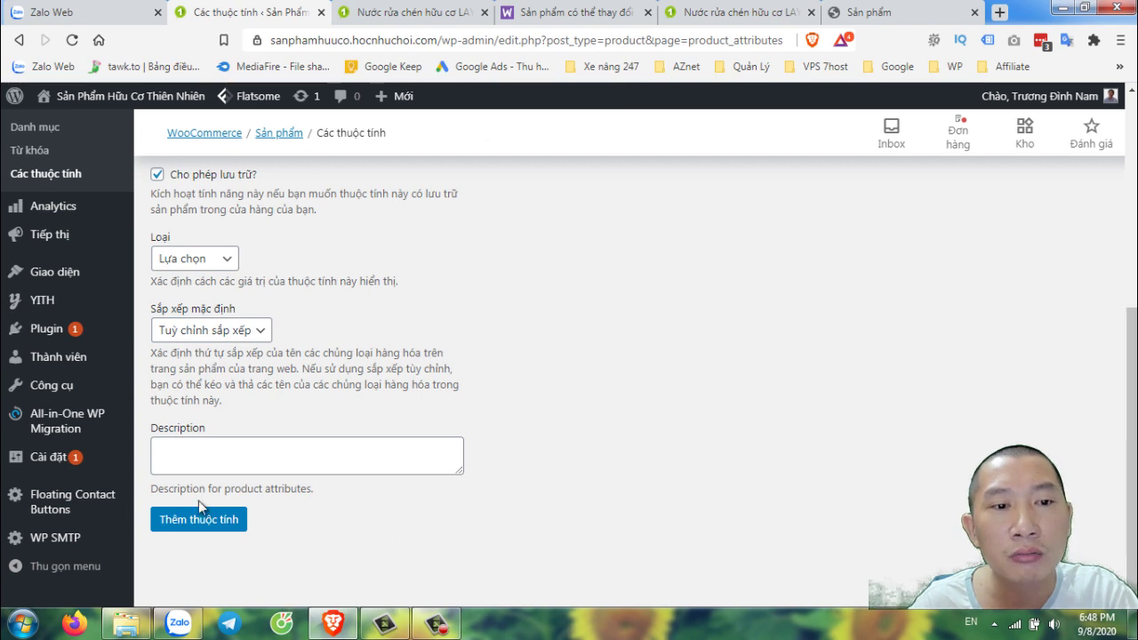
pyautogui.click(200, 524)
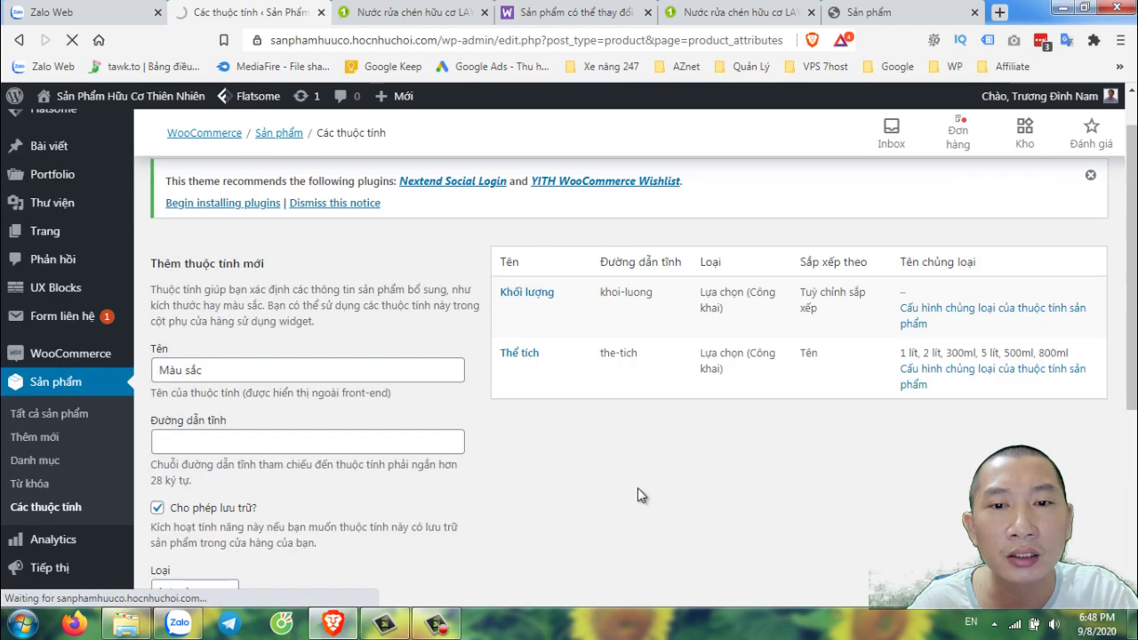
pyautogui.scroll(-2, 640, 495)
pyautogui.scroll(-2, 641, 496)
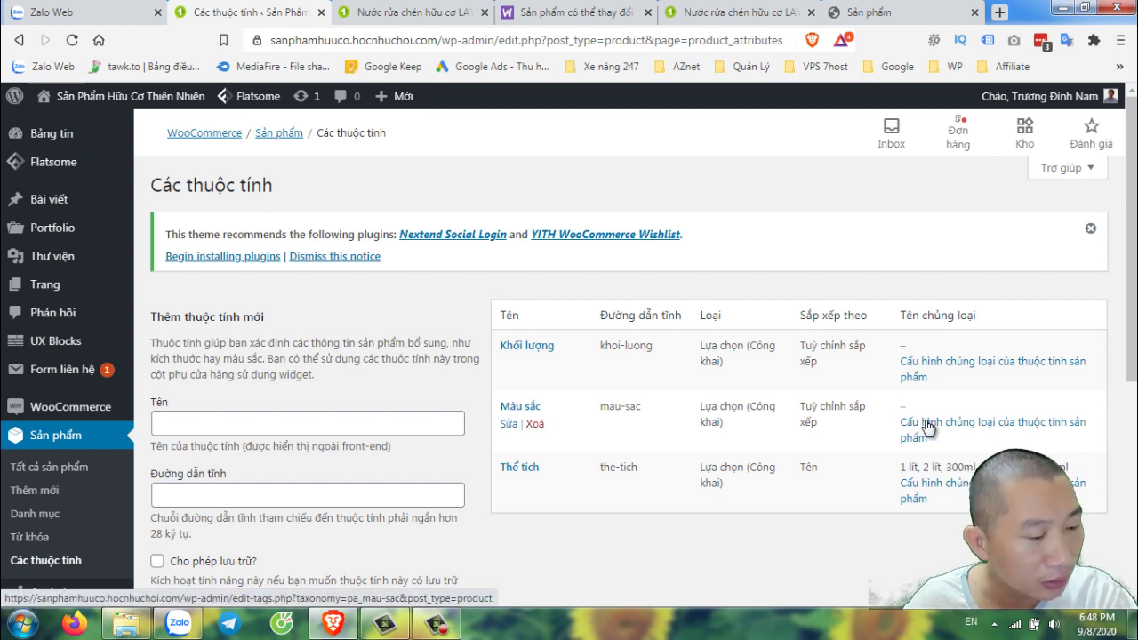
# Step: Open the term configuration of the Màu sắc attribute and add the term Xanh
pyautogui.click(1024, 425)
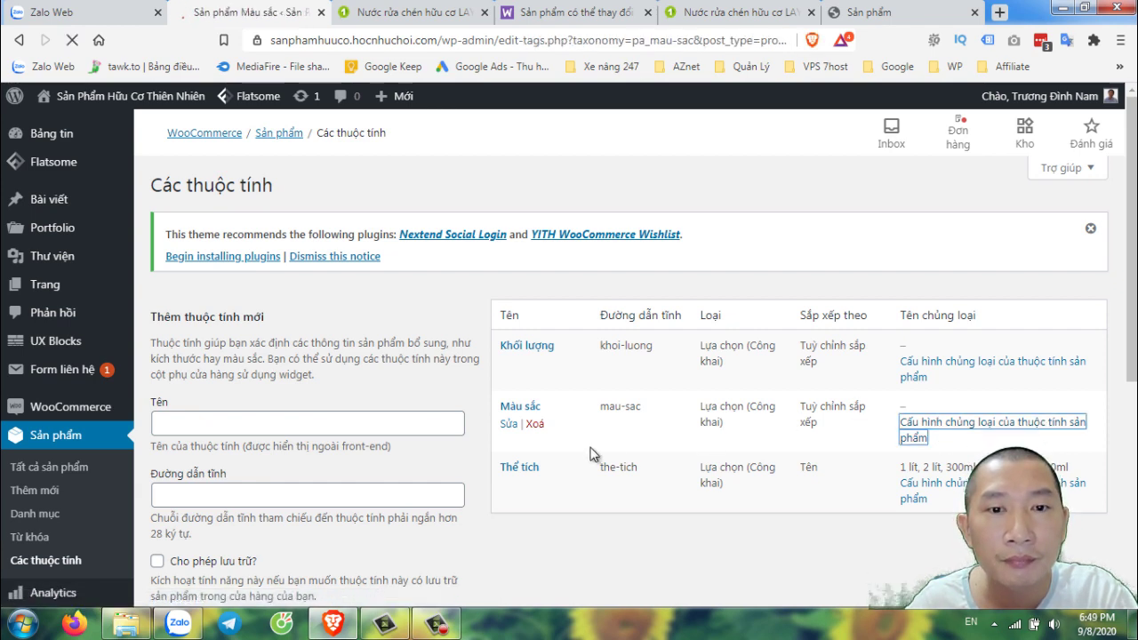
pyautogui.scroll(-2, 569, 447)
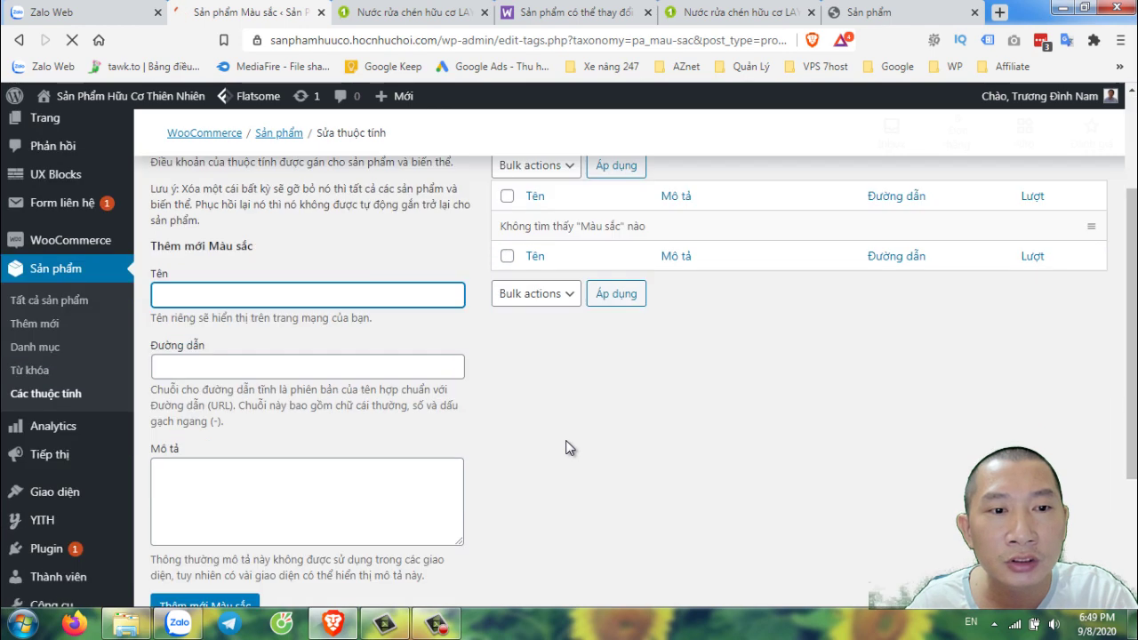
pyautogui.click(231, 296)
pyautogui.write('Xanh')
pyautogui.press('Tab')
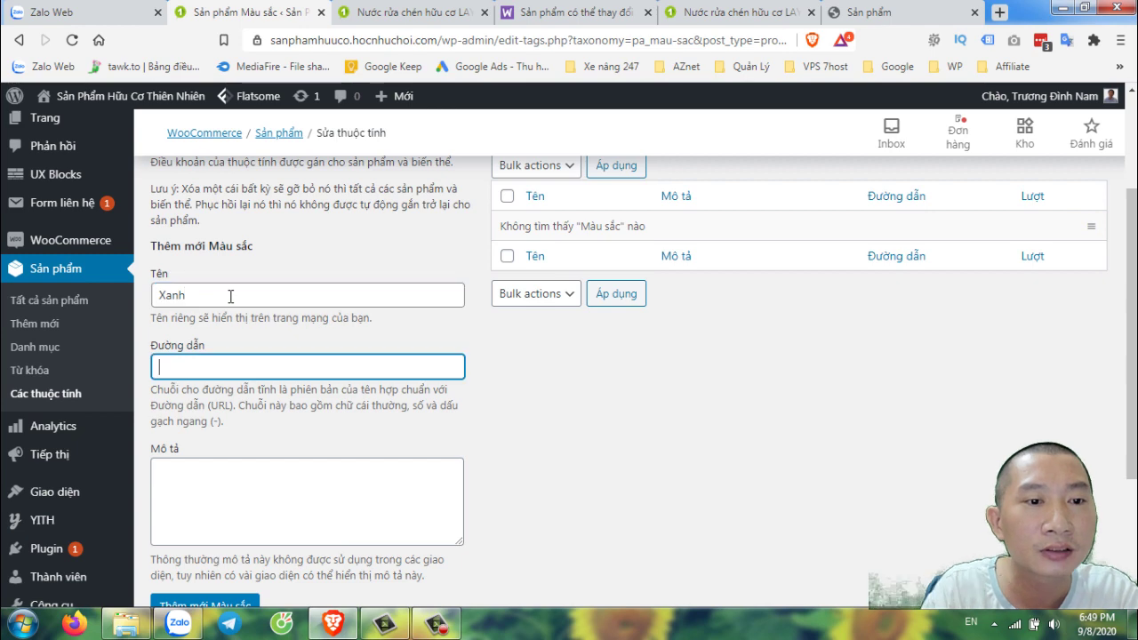
pyautogui.scroll(-2, 240, 418)
pyautogui.click(206, 405)
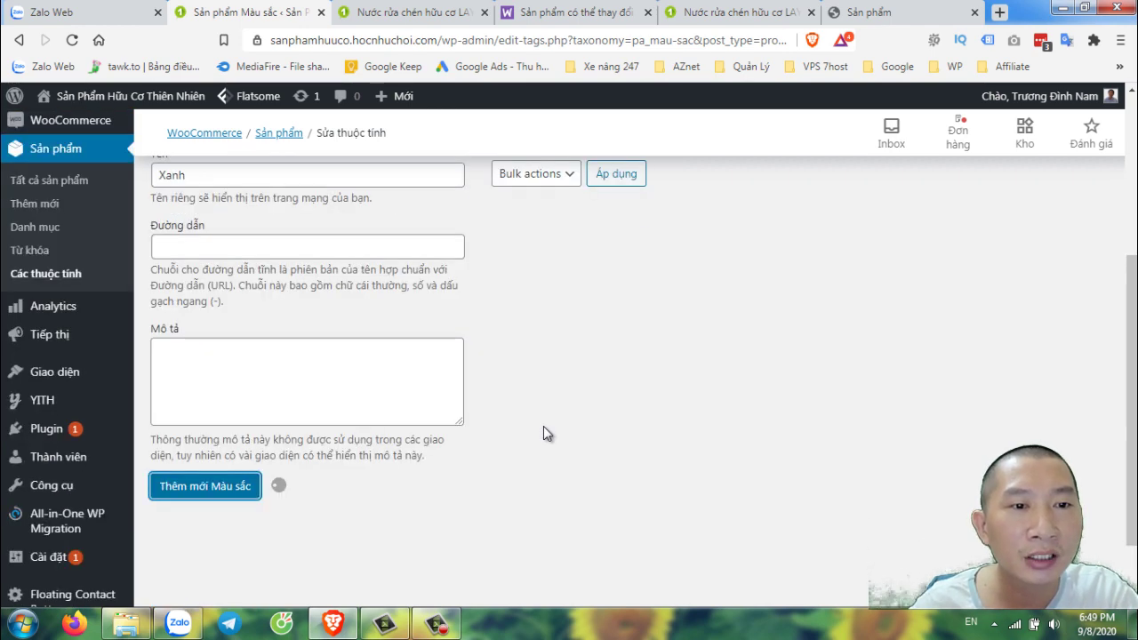
# Step: Add the terms Đỏ and Vàng to the Màu sắc attribute
pyautogui.scroll(1, 543, 426)
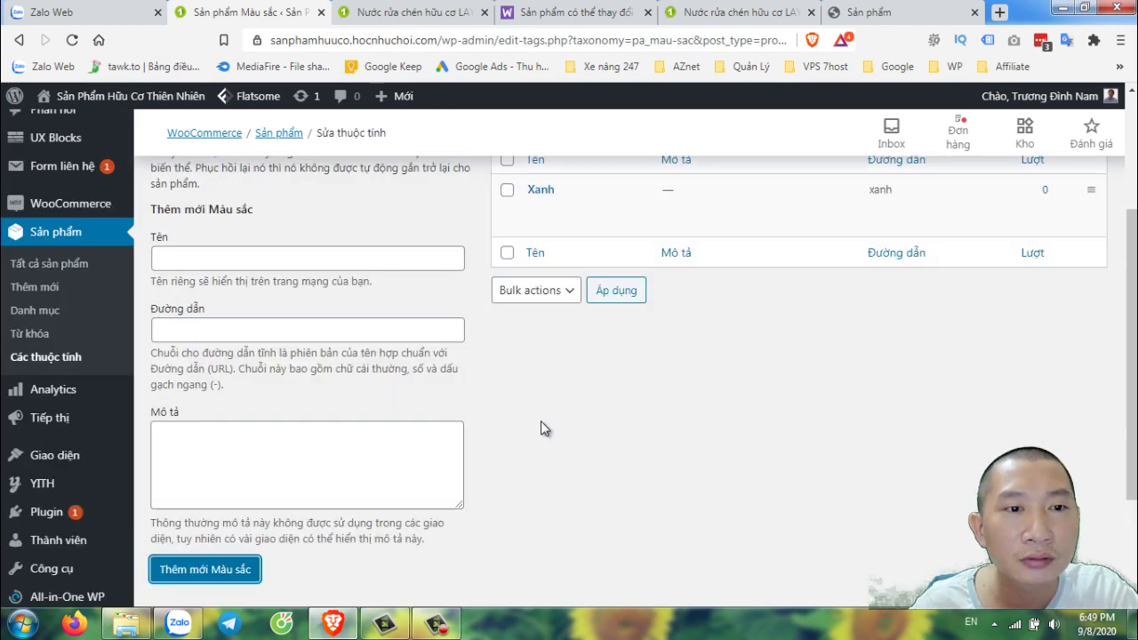
pyautogui.click(318, 264)
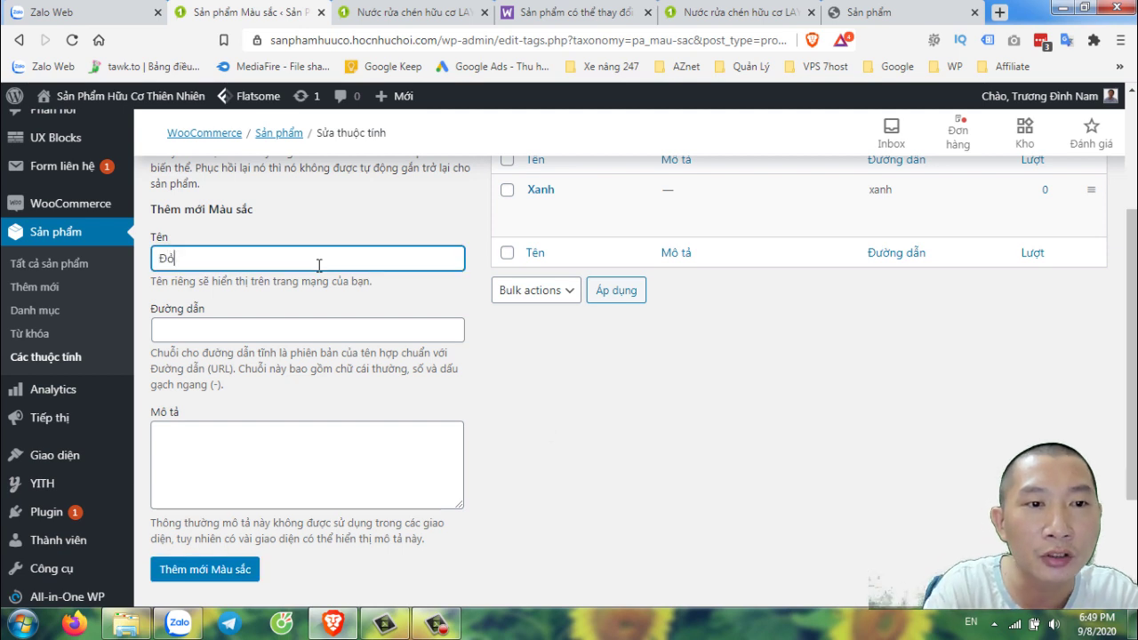
pyautogui.click(238, 567)
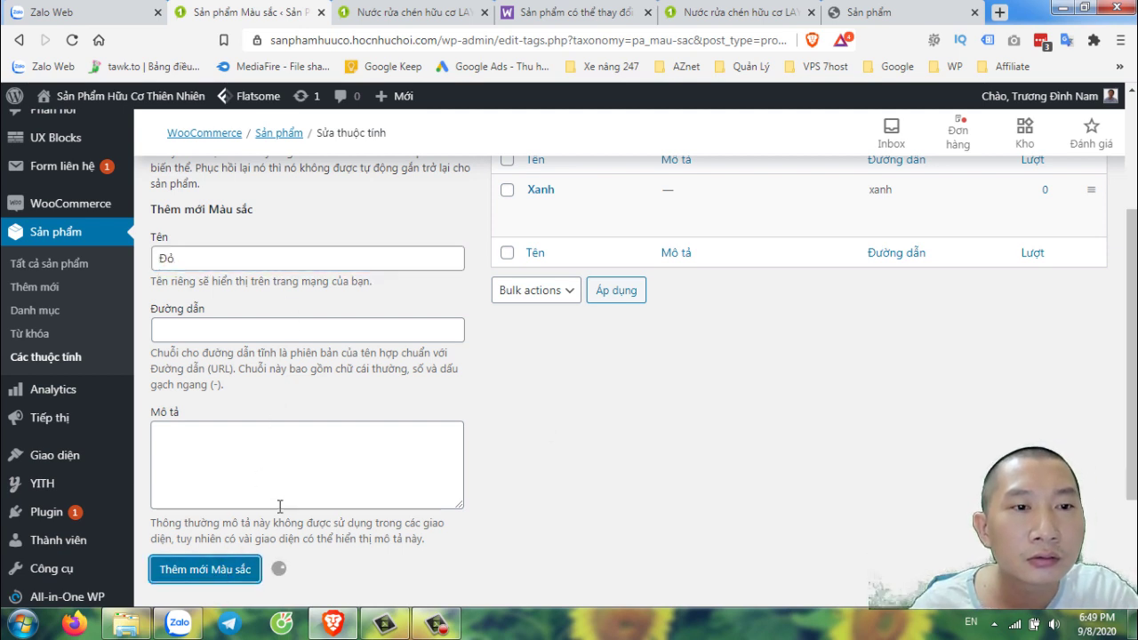
pyautogui.click(227, 256)
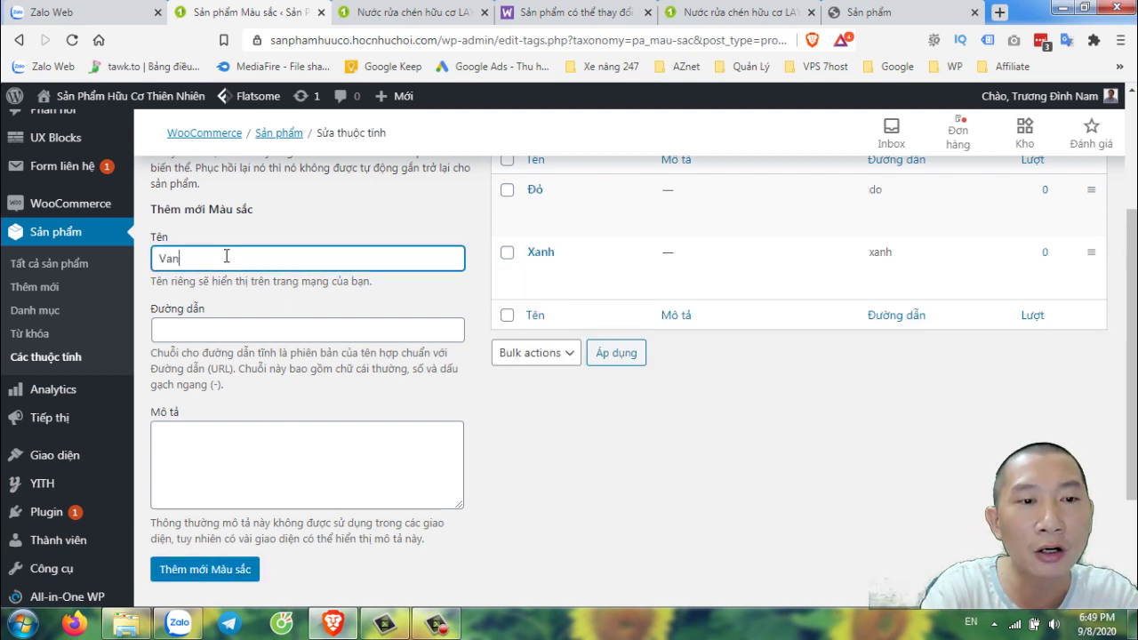
pyautogui.write('Vàng')
pyautogui.scroll(-1, 208, 385)
pyautogui.click(213, 492)
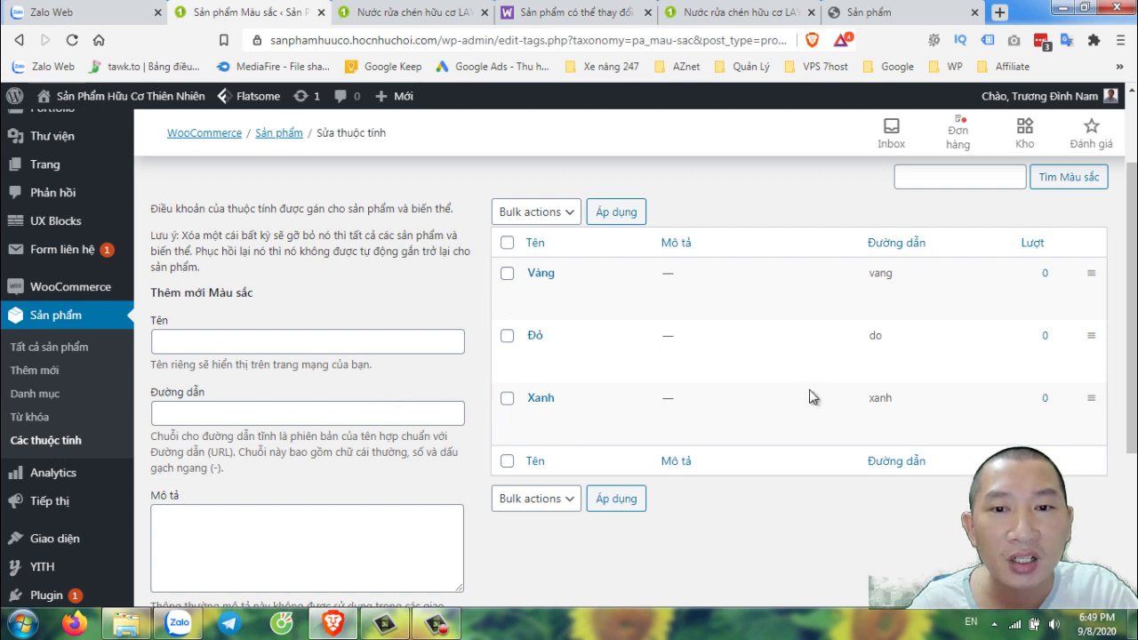
# Step: From the list of all products, open Nước rửa chén hữu cơ LAYER CLEAN 2L hương Quýt for editing
pyautogui.moveTo(773, 278)
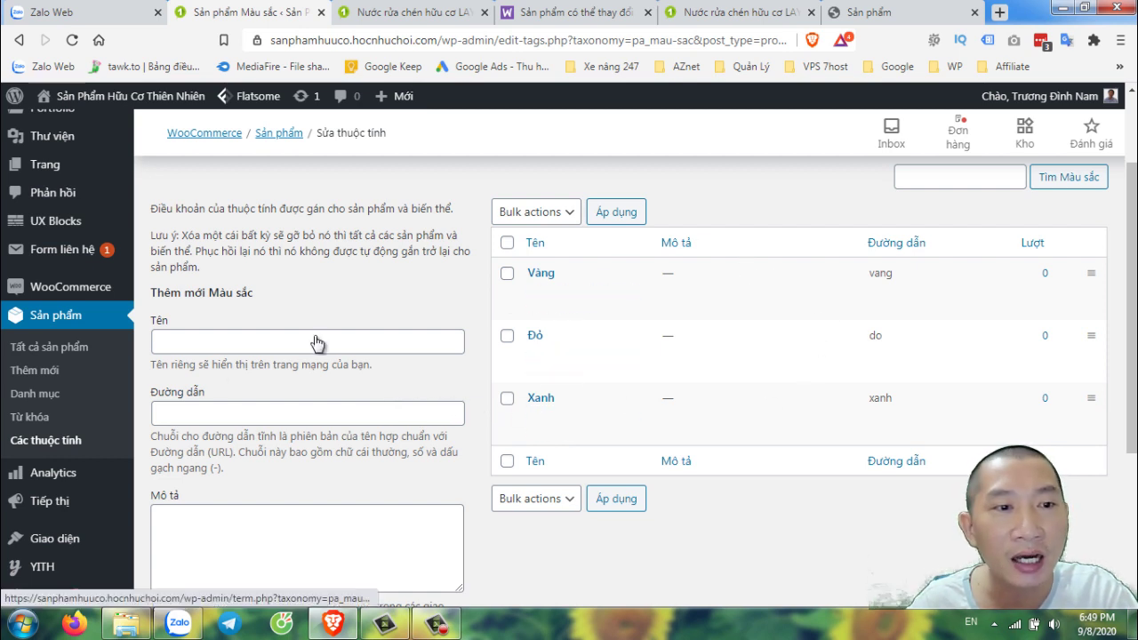
pyautogui.click(50, 348)
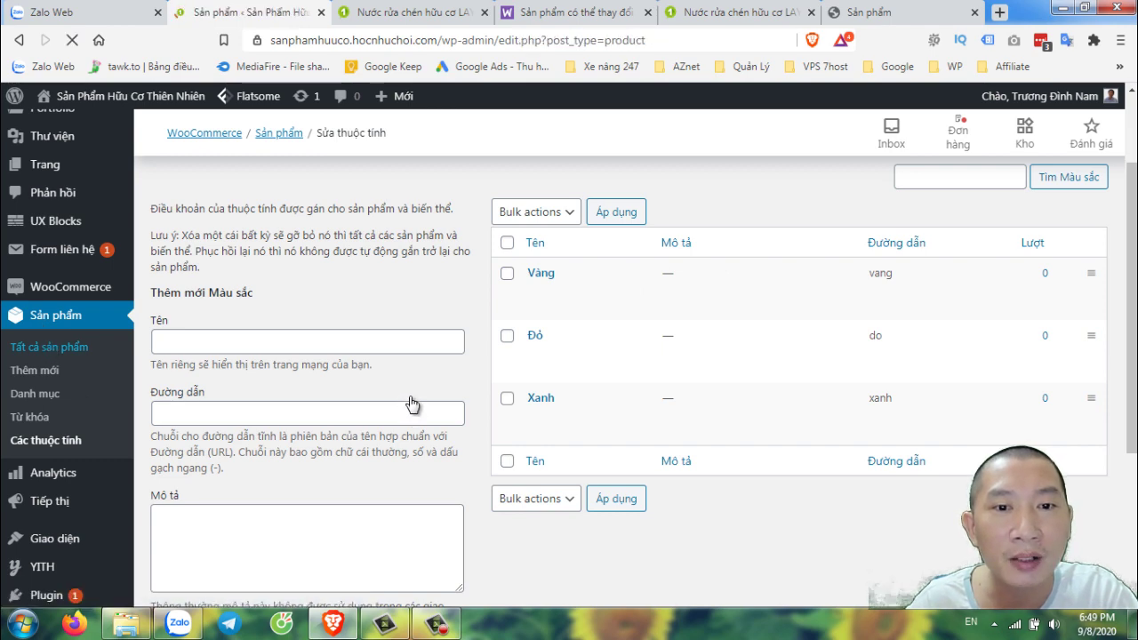
pyautogui.scroll(-3, 391, 405)
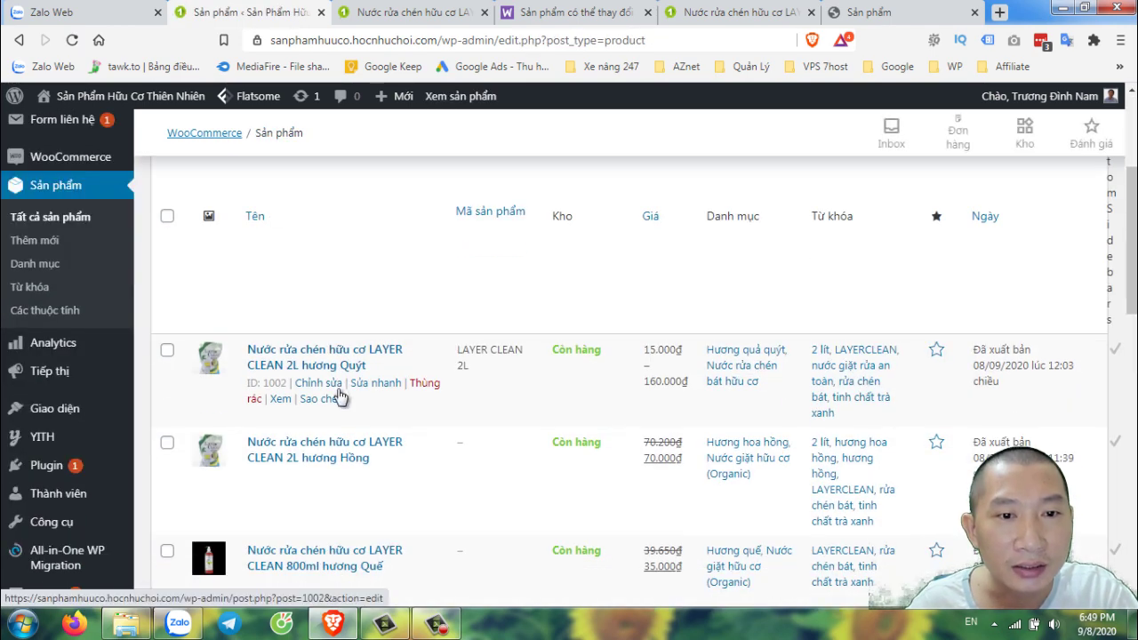
pyautogui.scroll(-1, 401, 452)
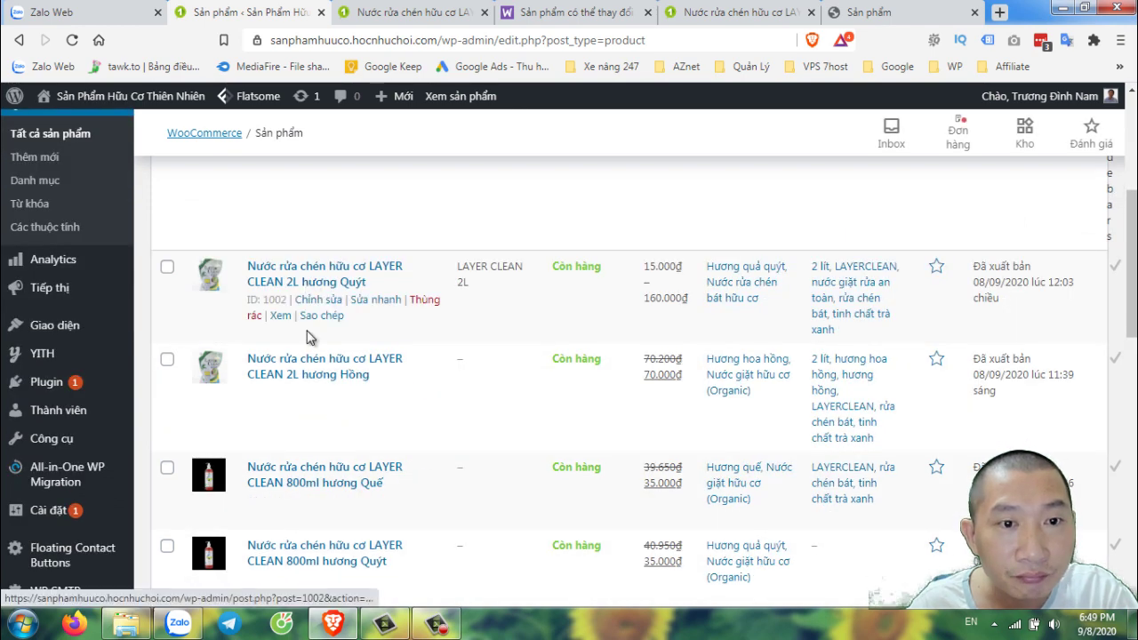
pyautogui.scroll(-10, 317, 419)
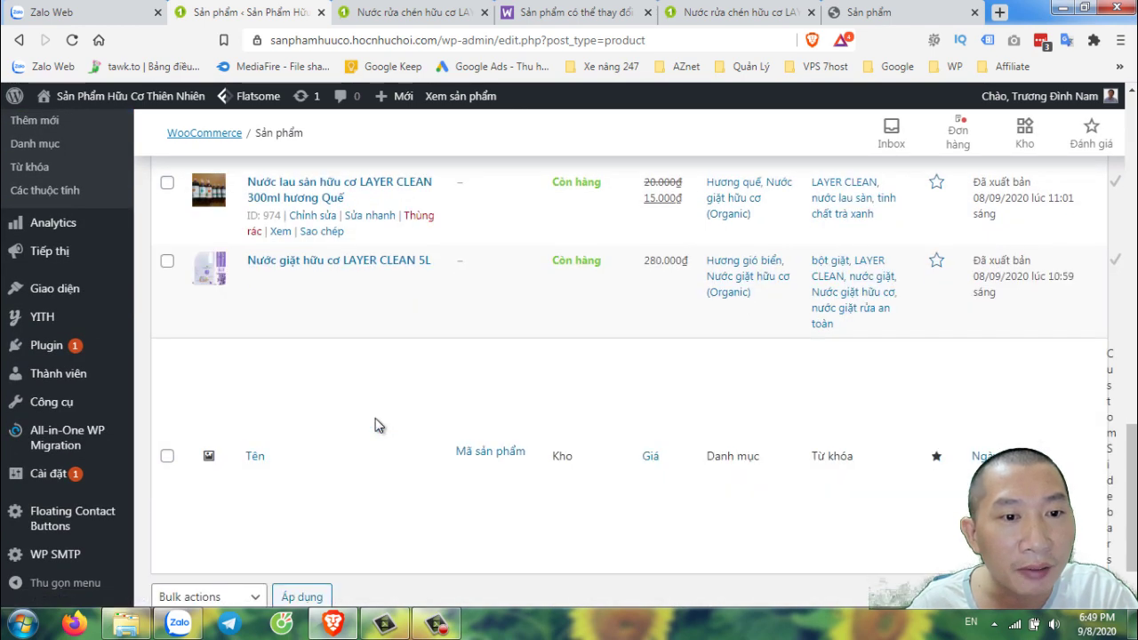
pyautogui.scroll(10, 349, 400)
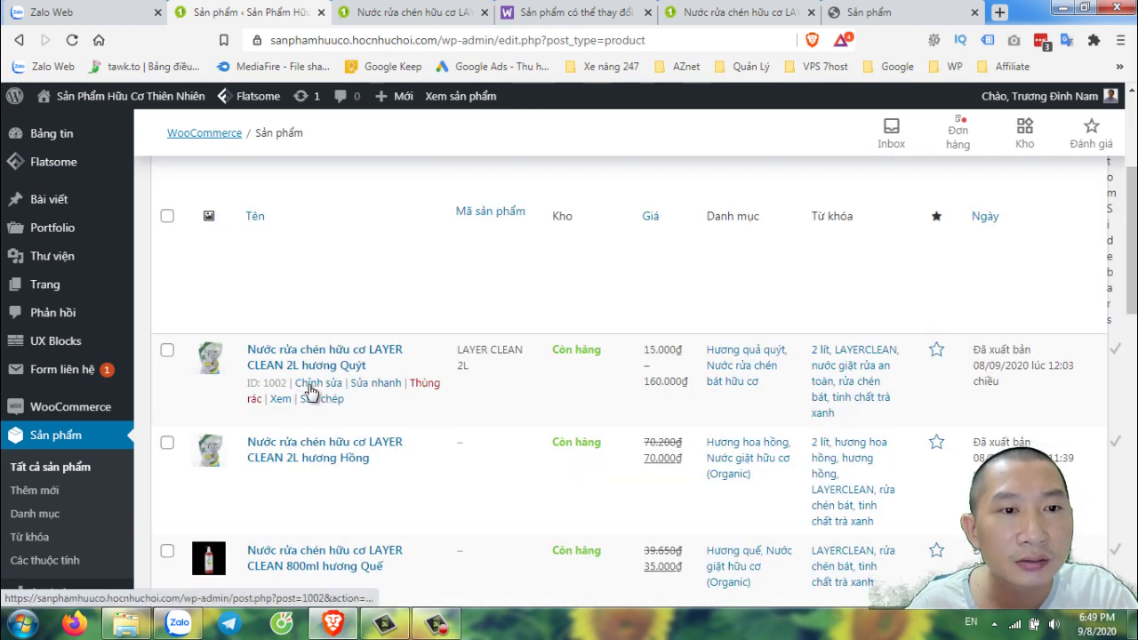
pyautogui.scroll(1, 313, 388)
pyautogui.scroll(-1, 312, 387)
pyautogui.click(299, 390)
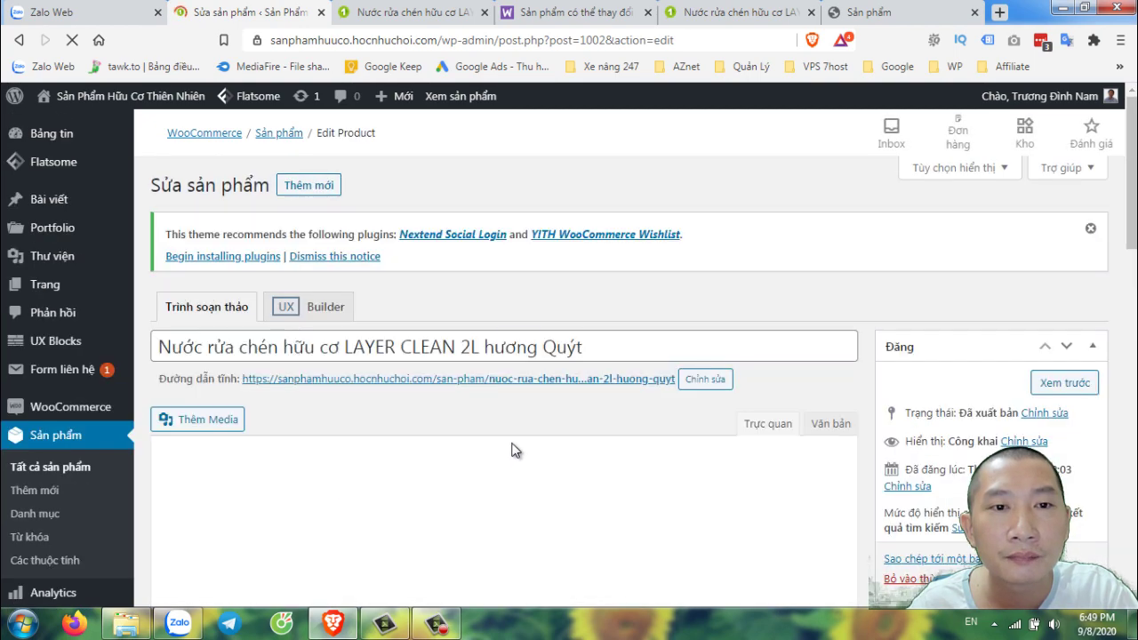
pyautogui.scroll(-10, 530, 434)
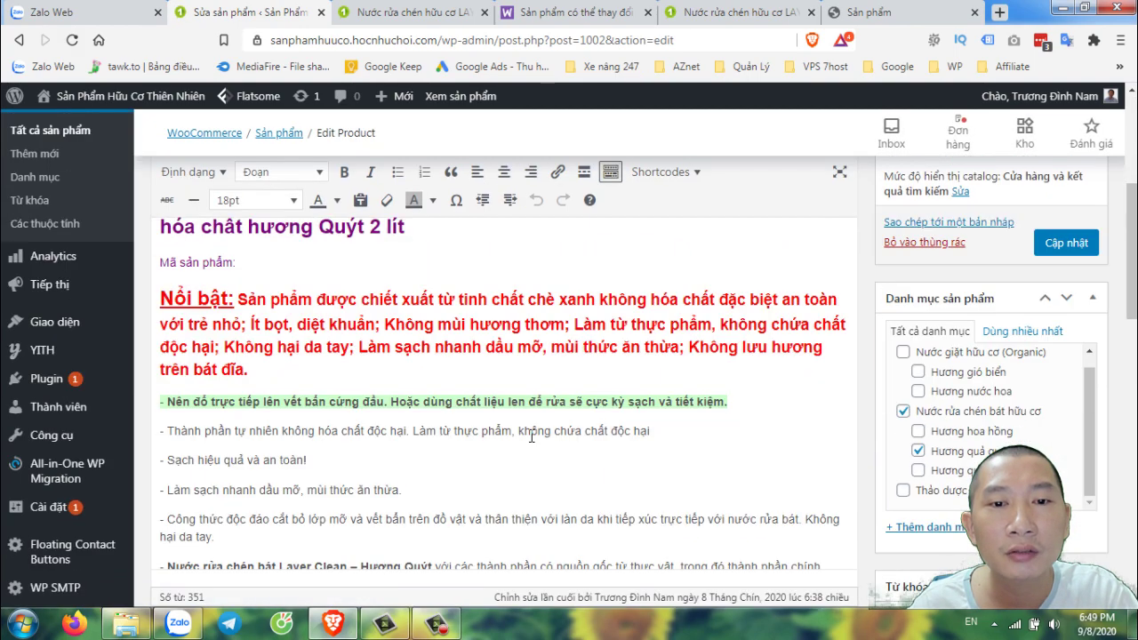
pyautogui.scroll(-4, 530, 436)
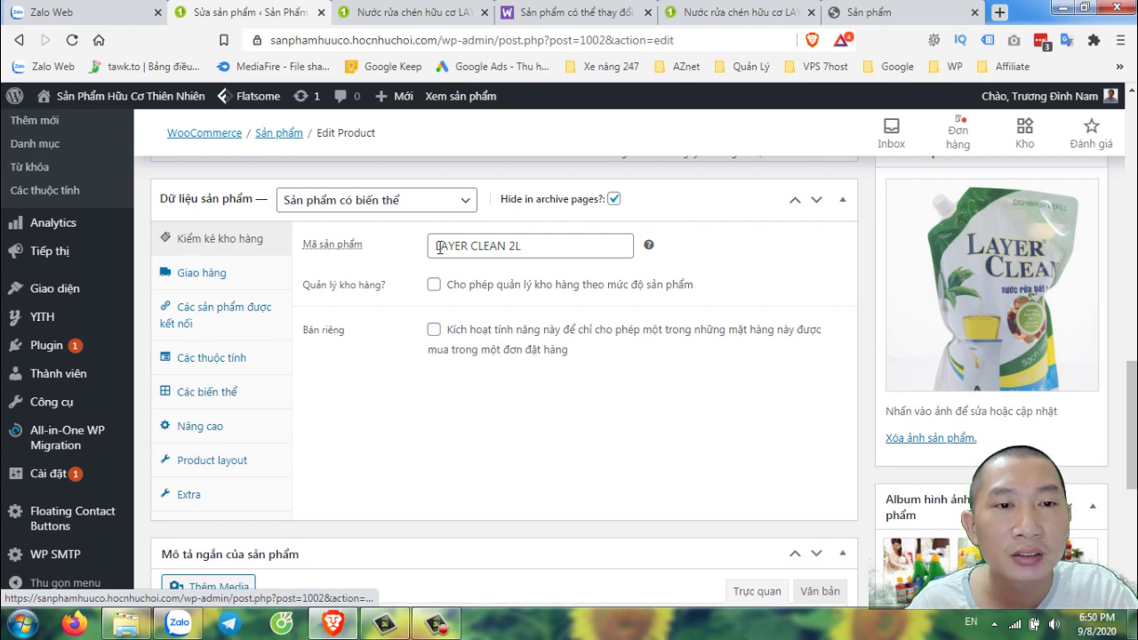
# Step: Switch the product type to Sản phẩm đơn giản for comparison, return it to Sản phẩm có biến thể, and check the product code
pyautogui.click(344, 204)
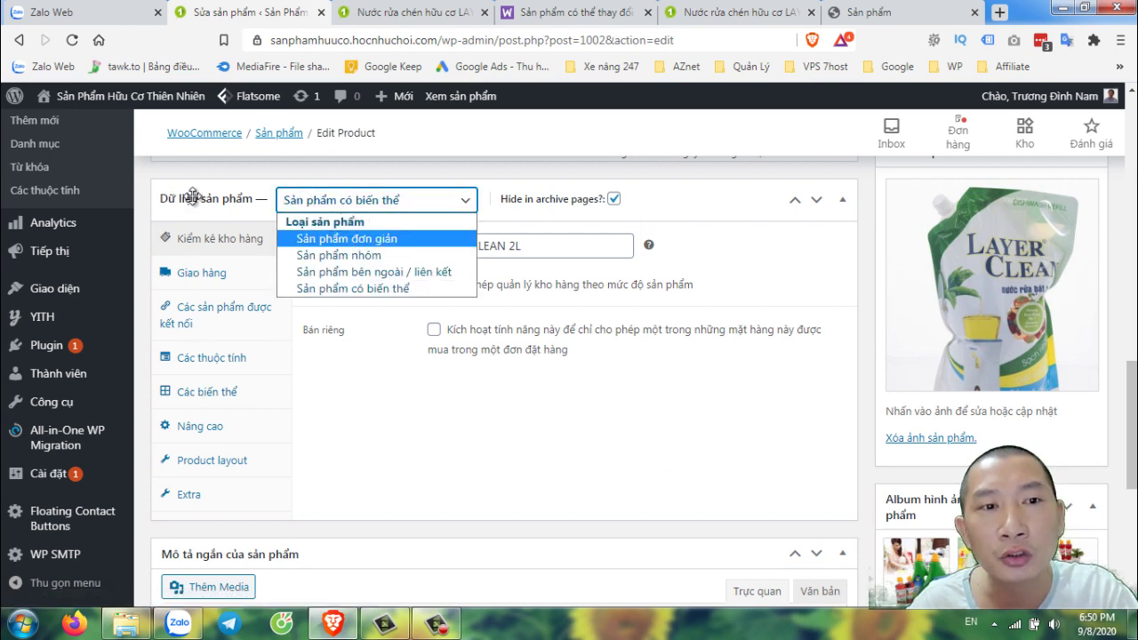
pyautogui.click(367, 240)
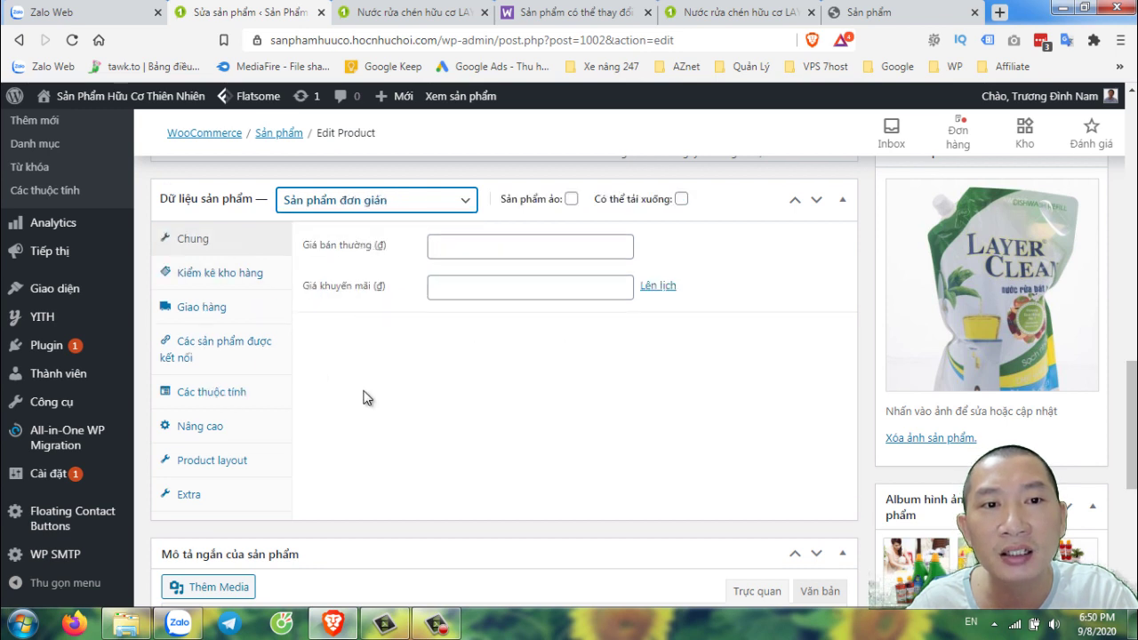
pyautogui.click(351, 208)
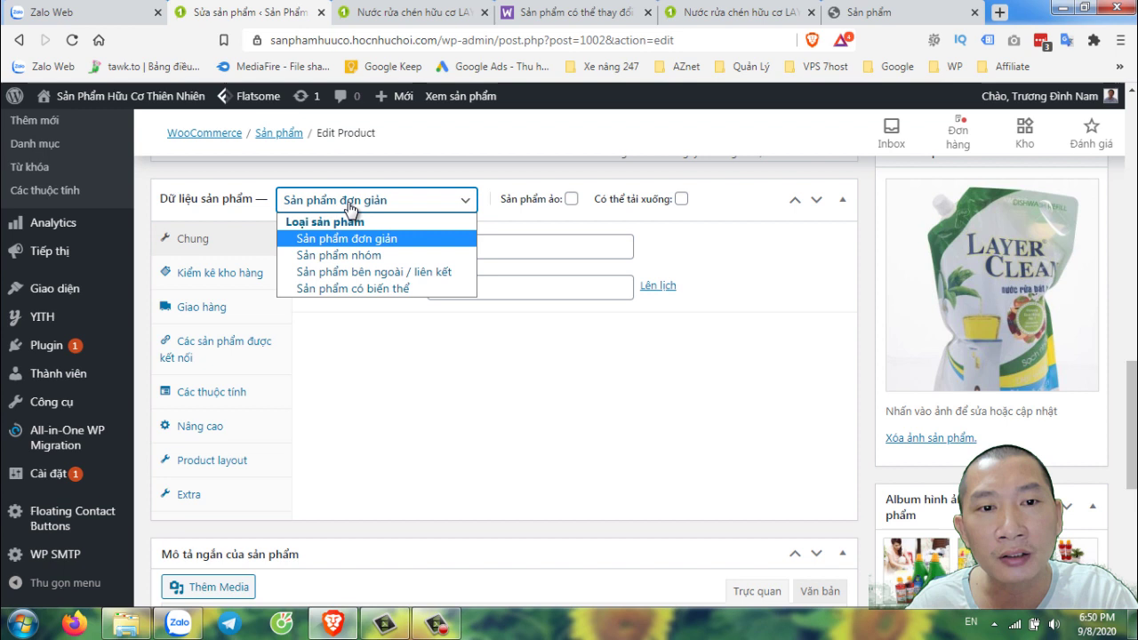
pyautogui.click(356, 286)
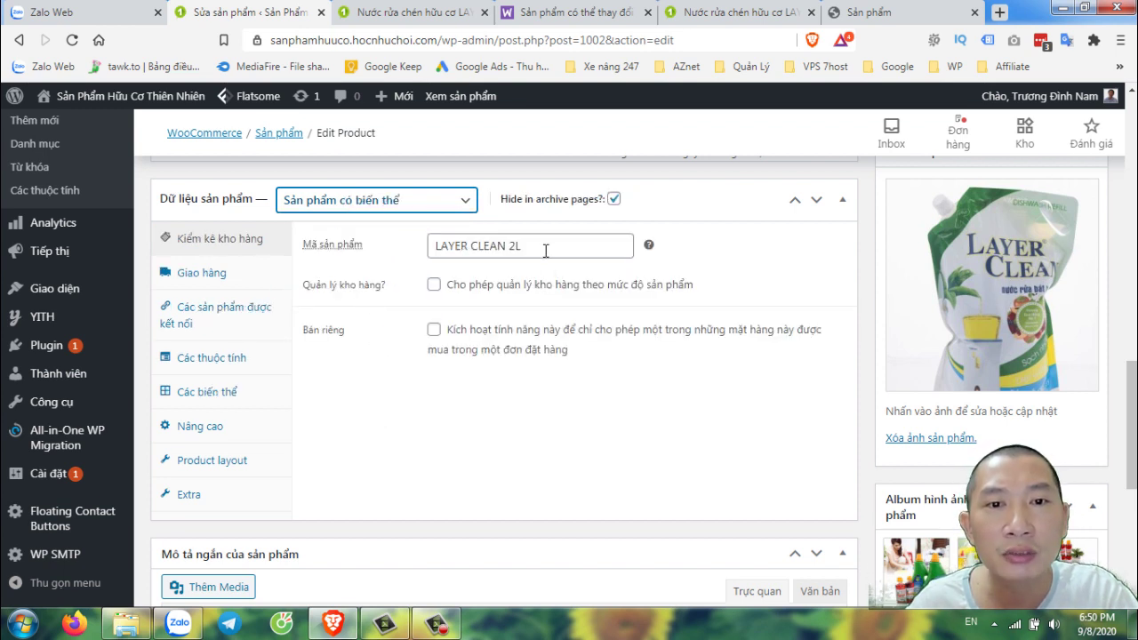
pyautogui.moveTo(546, 250); pyautogui.dragTo(355, 238)
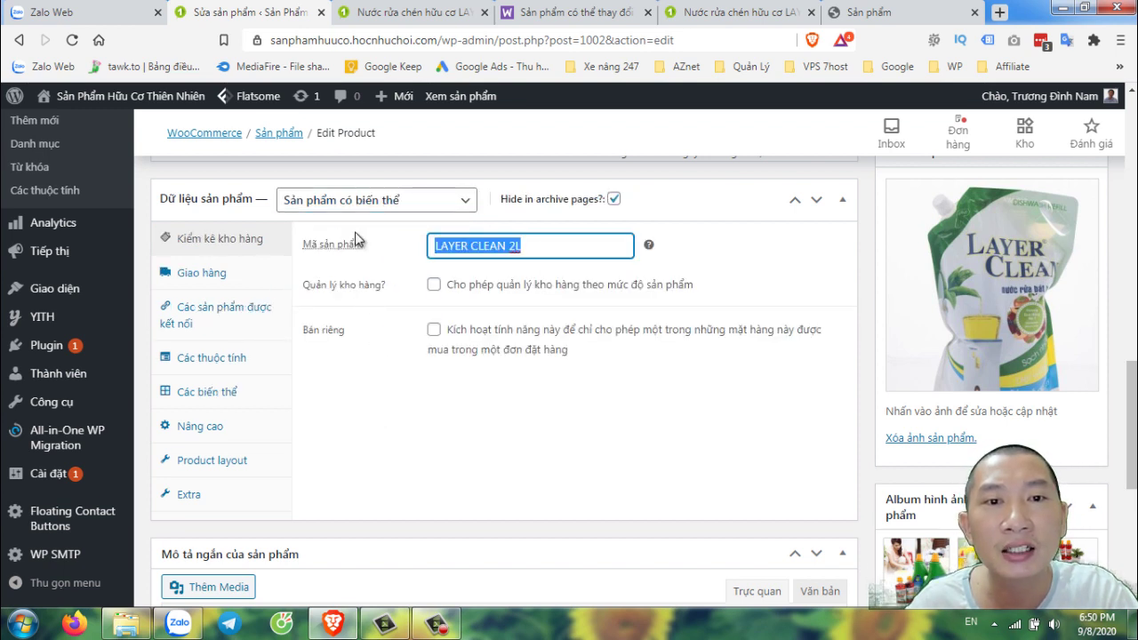
pyautogui.click(428, 471)
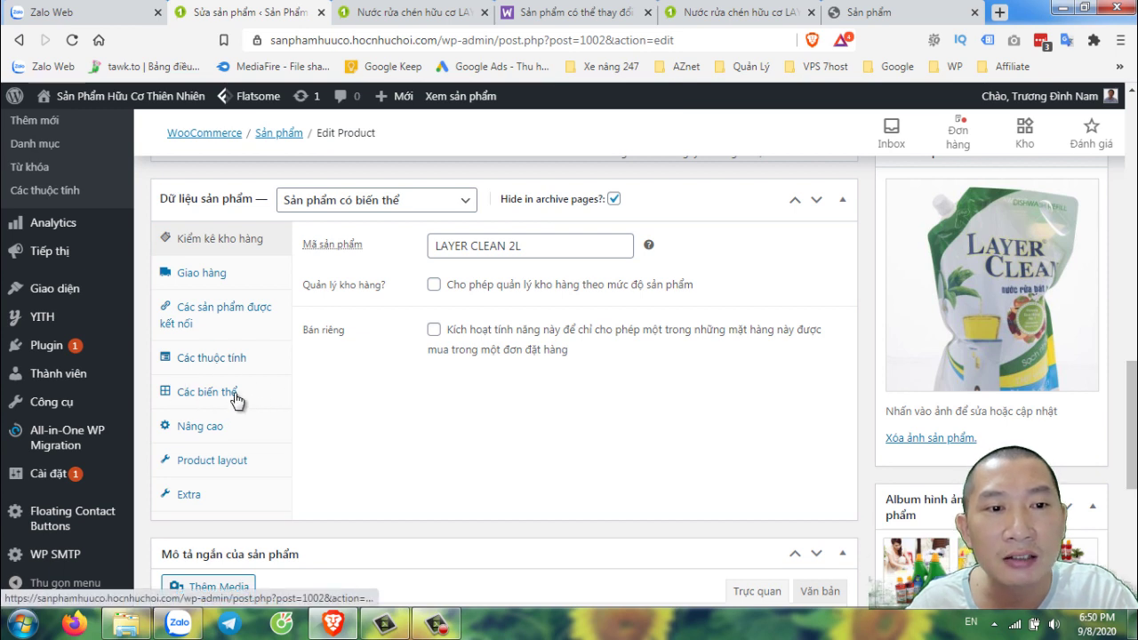
# Step: Add the Màu sắc attribute to the product's attributes alongside Thể tích
pyautogui.click(212, 365)
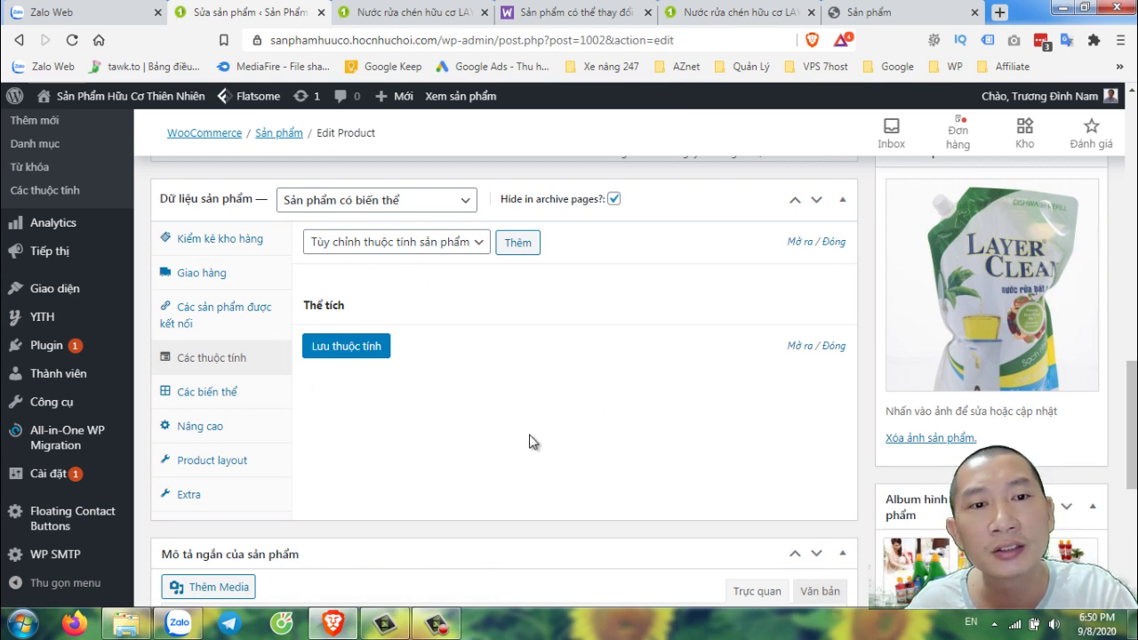
pyautogui.click(451, 249)
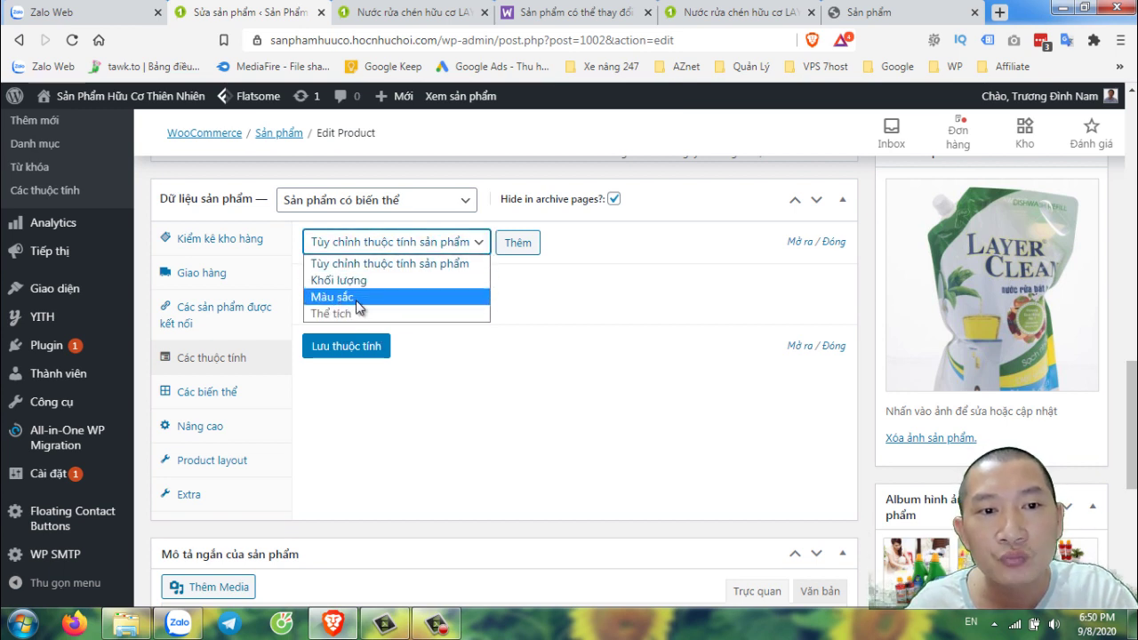
pyautogui.click(418, 426)
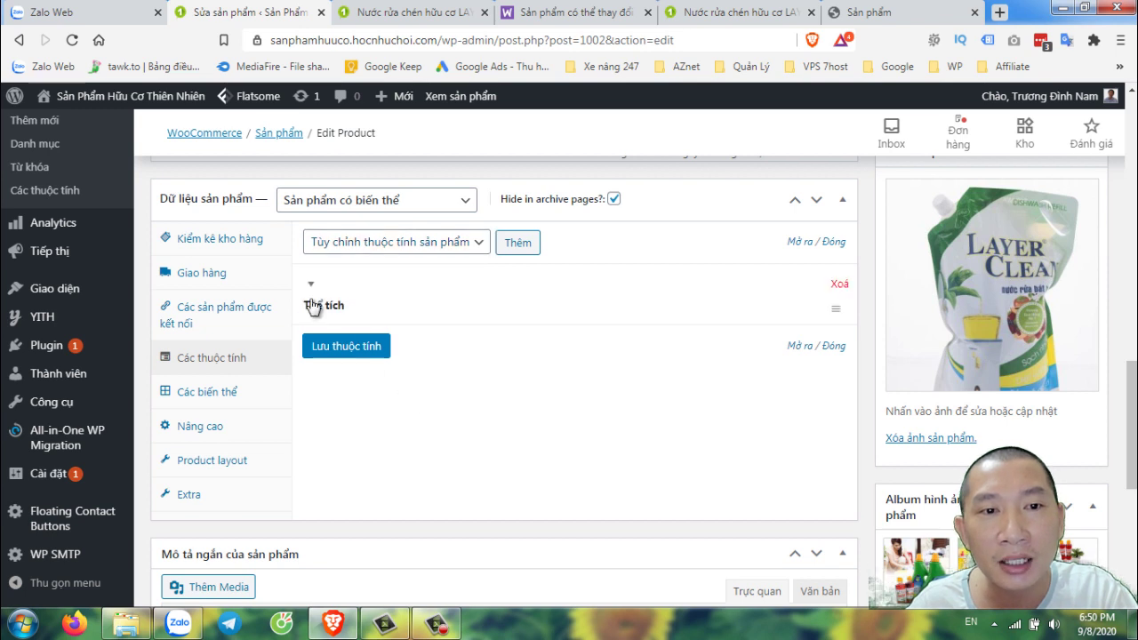
pyautogui.click(383, 251)
pyautogui.click(373, 298)
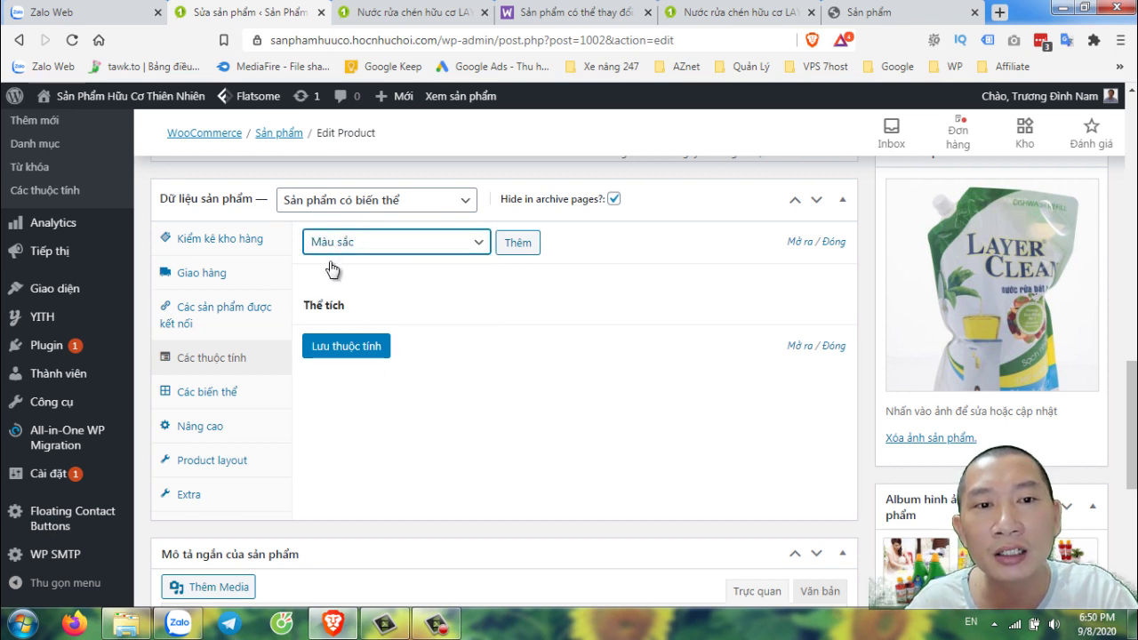
pyautogui.click(514, 252)
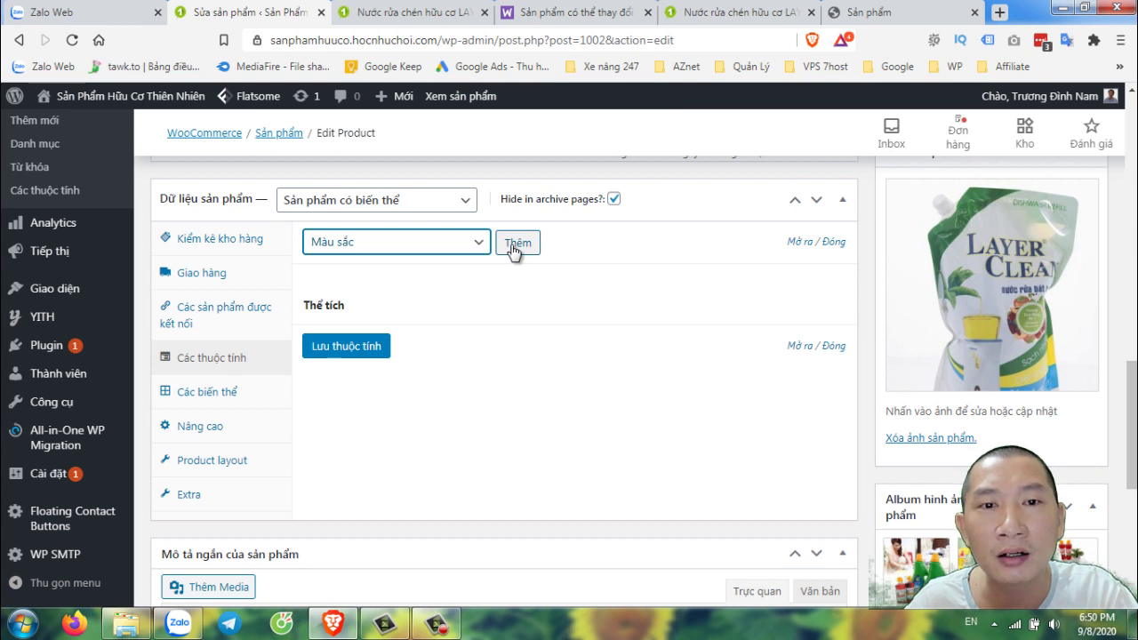
pyautogui.click(417, 251)
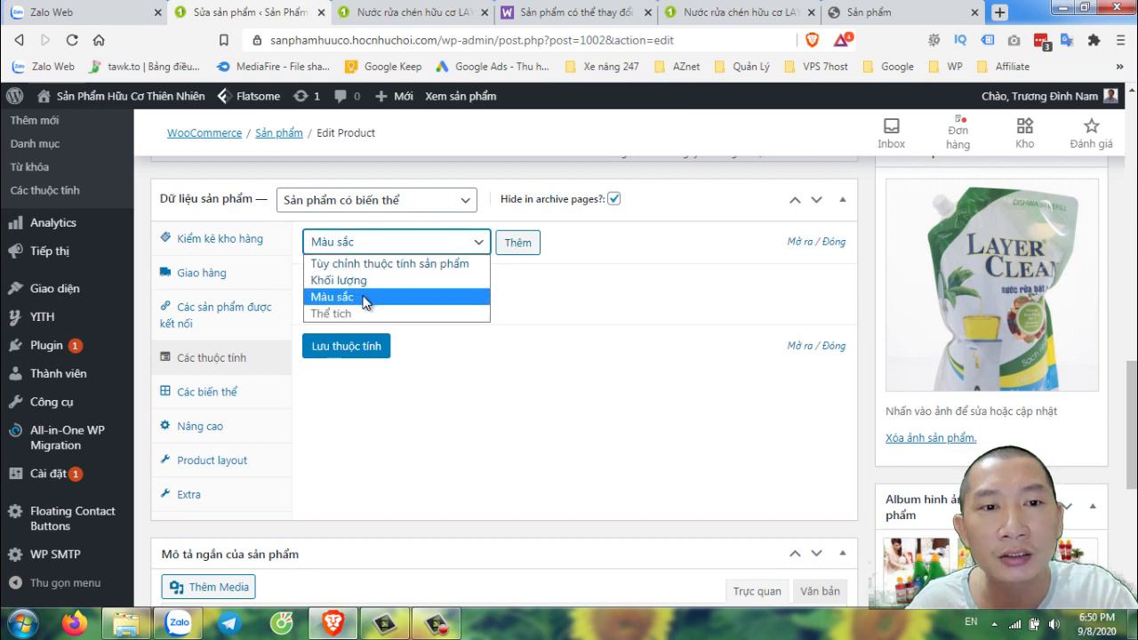
pyautogui.click(464, 295)
pyautogui.click(530, 246)
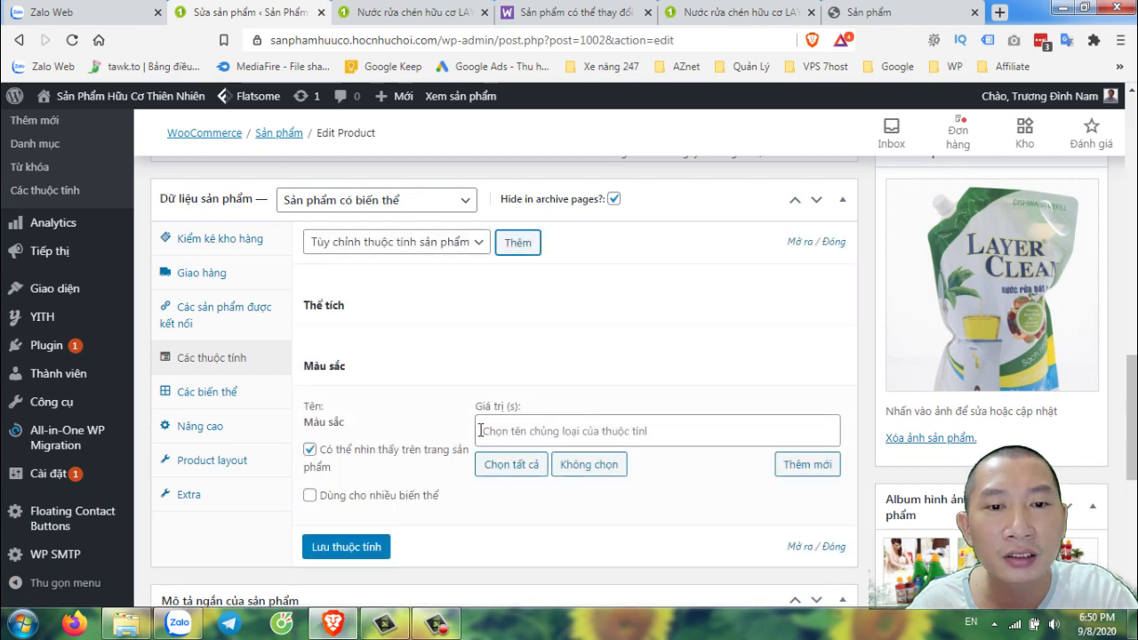
# Step: Assign the values Vàng, Xanh and Đỏ to the product's Màu sắc attribute and save the attributes
pyautogui.scroll(-1, 480, 430)
pyautogui.click(562, 347)
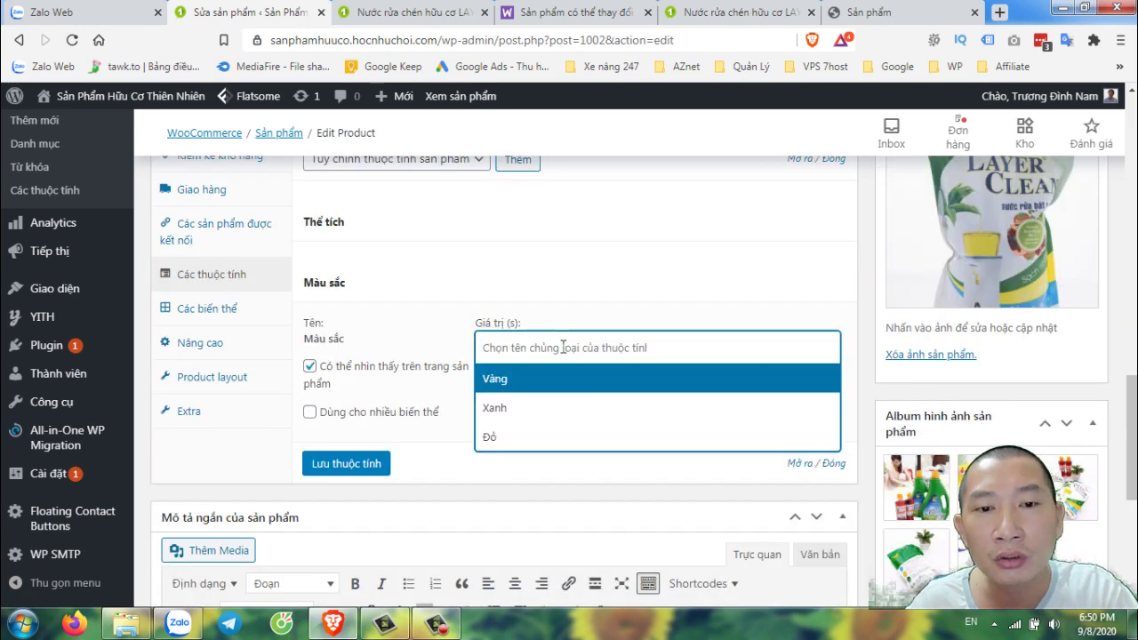
pyautogui.click(540, 382)
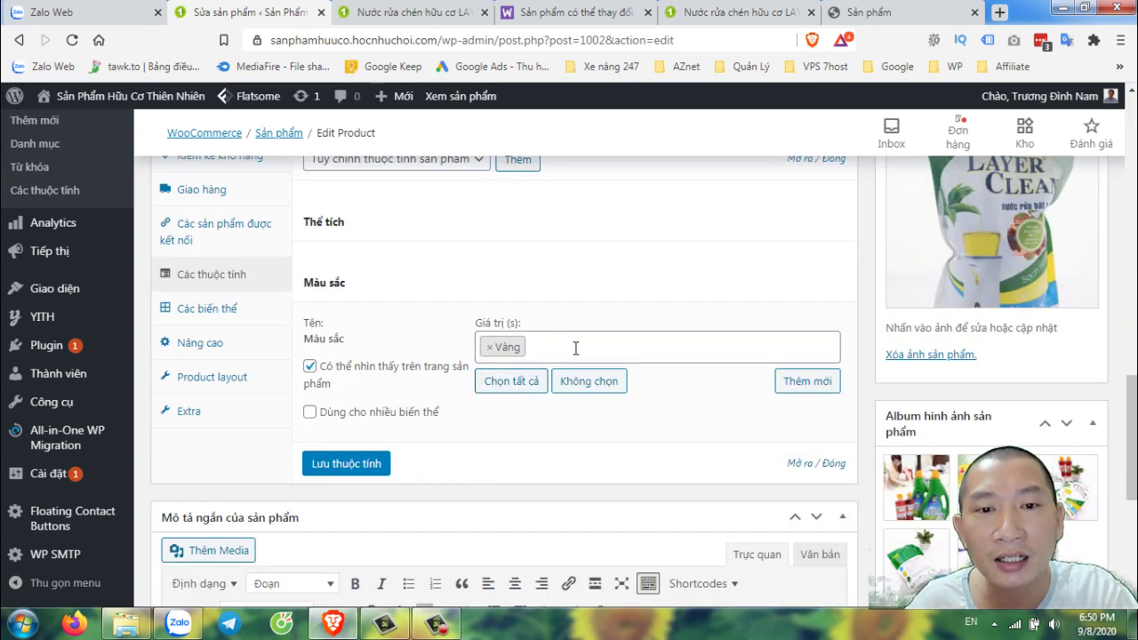
pyautogui.click(575, 347)
pyautogui.click(534, 406)
pyautogui.click(655, 350)
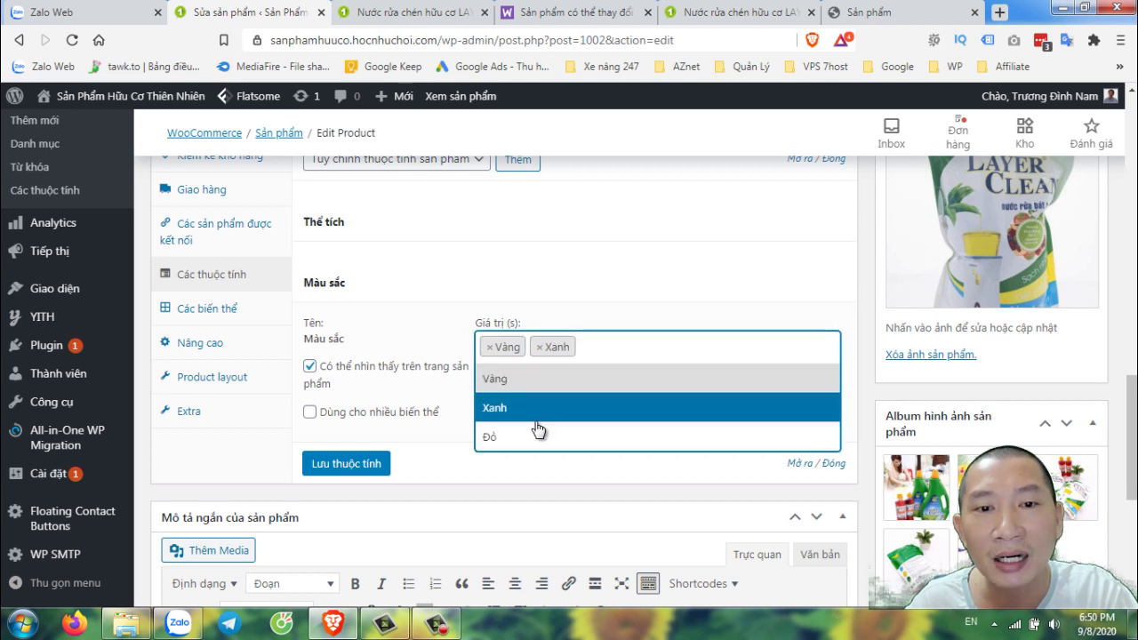
pyautogui.click(619, 435)
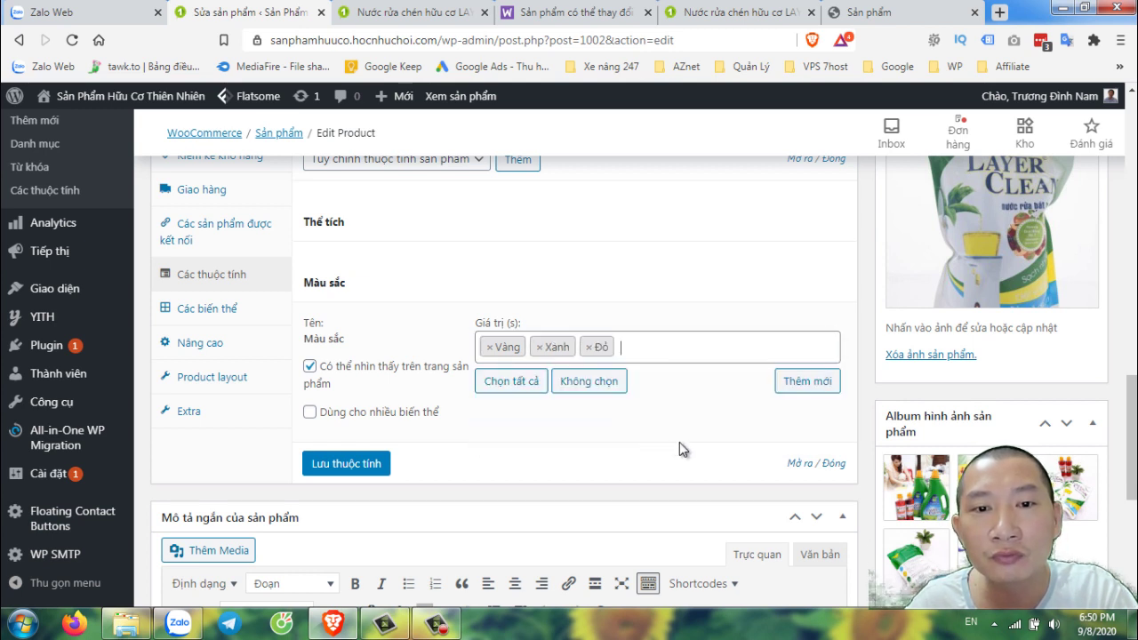
pyautogui.click(364, 464)
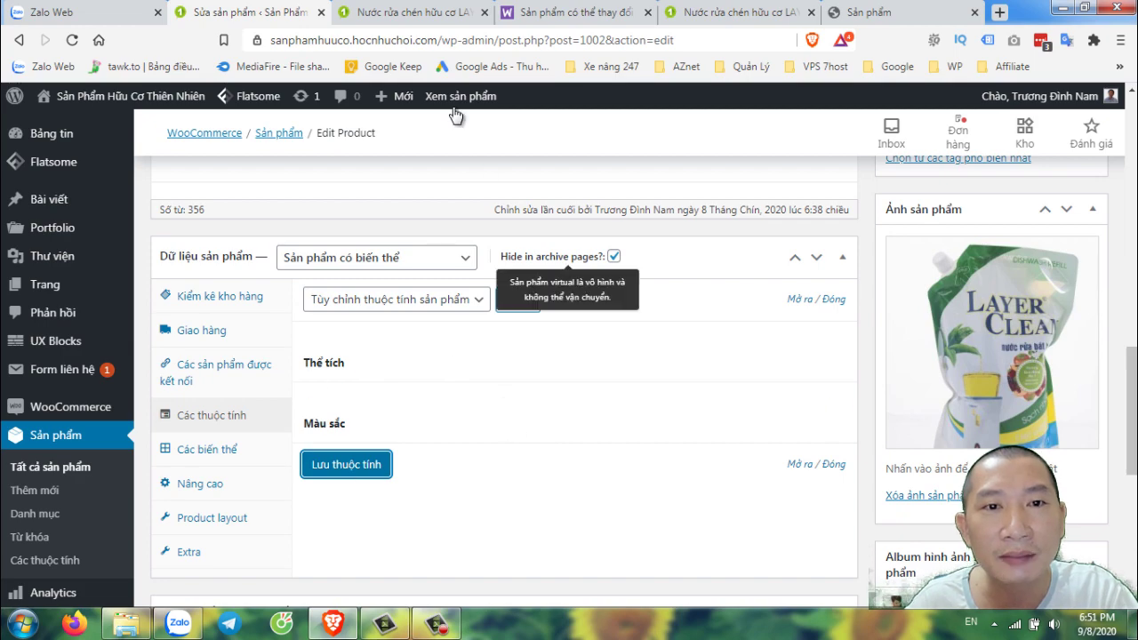
# Step: Update the LAYER CLEAN 2L hương Quýt product to store its attribute changes
pyautogui.scroll(5, 1081, 252)
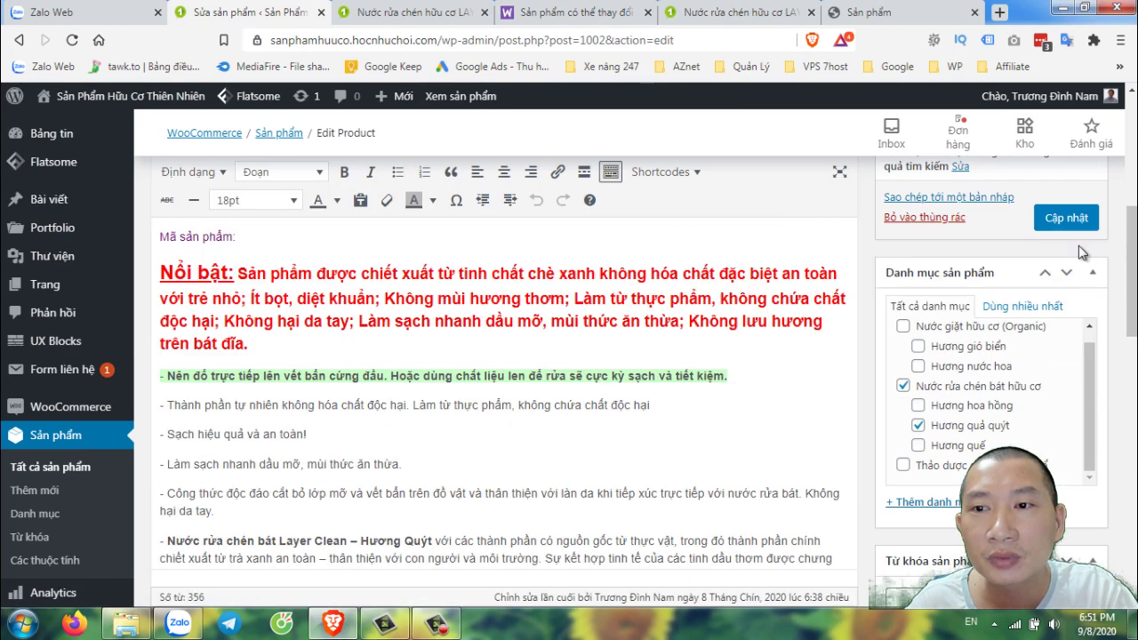
pyautogui.click(1070, 223)
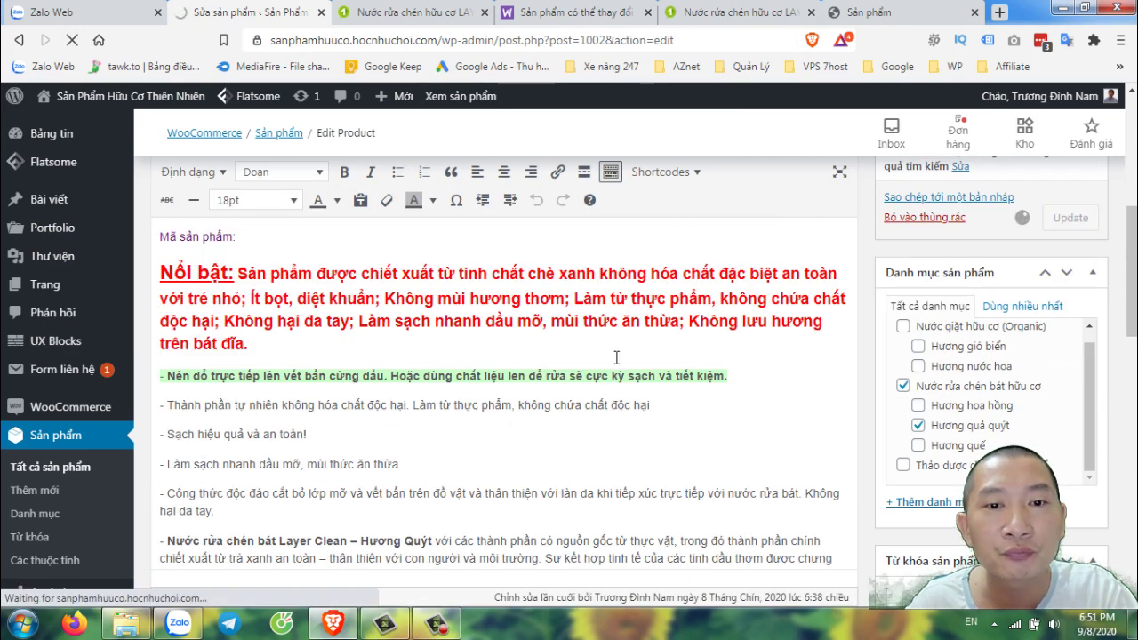
pyautogui.scroll(-10, 616, 357)
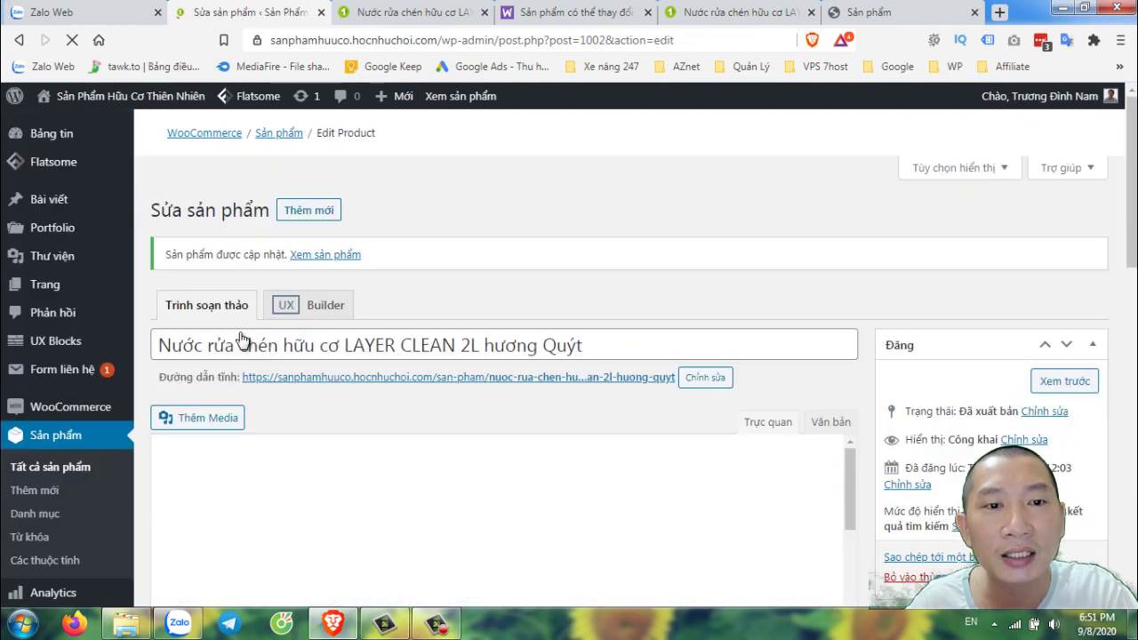
# Step: View the updated product's storefront page in a new tab and check which variation options it offers
pyautogui.rightClick(477, 99)
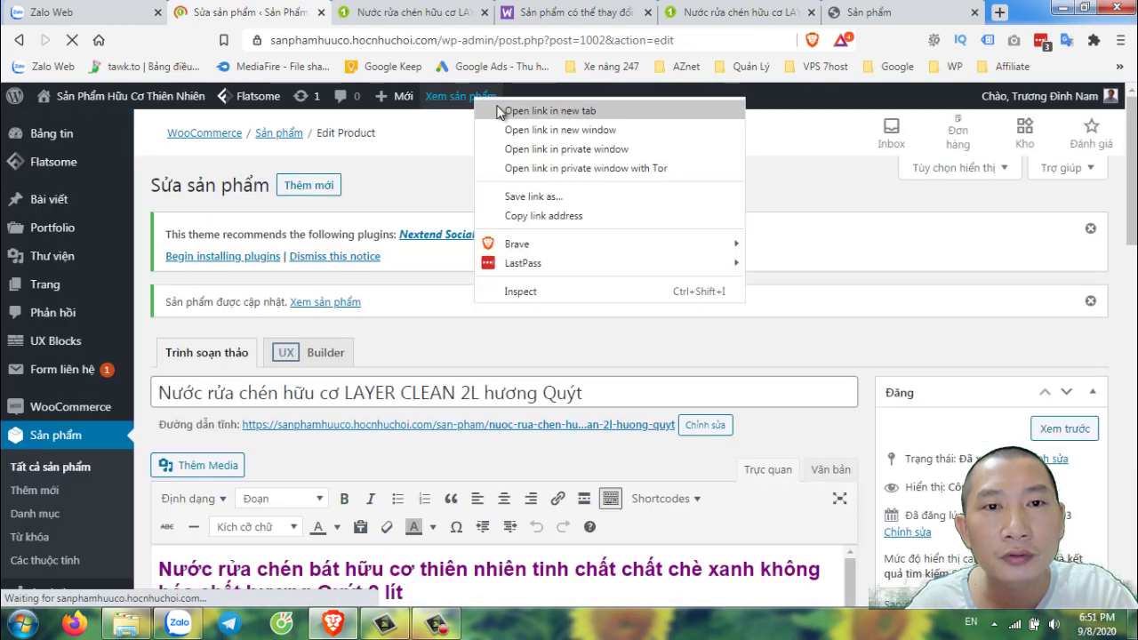
pyautogui.click(497, 111)
pyautogui.click(356, 12)
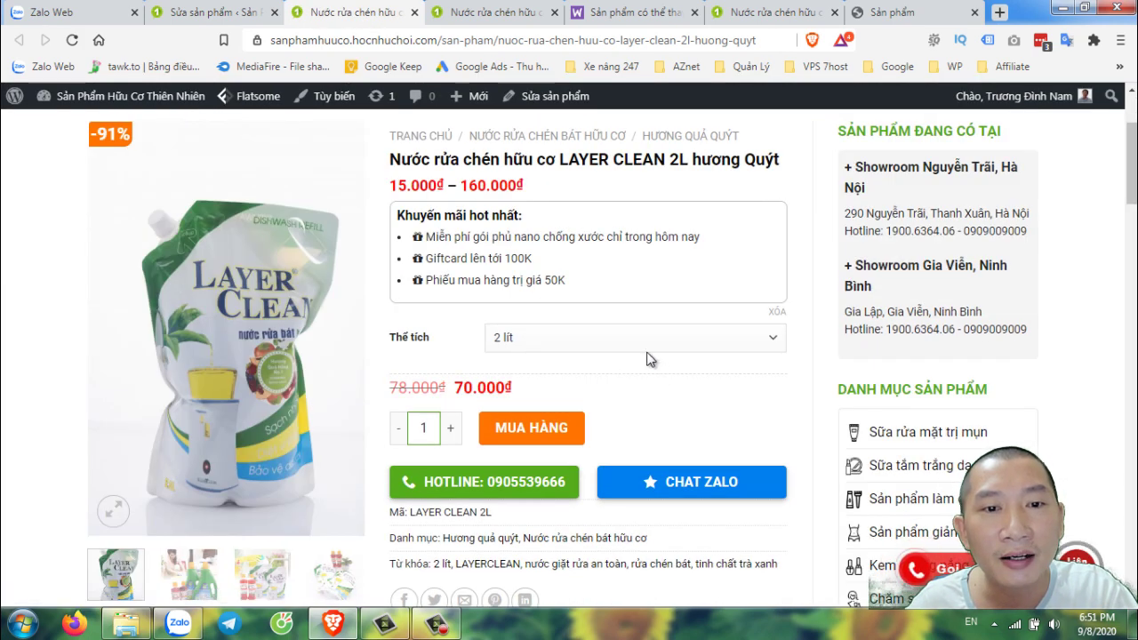
pyautogui.scroll(-2, 681, 406)
pyautogui.scroll(2, 698, 421)
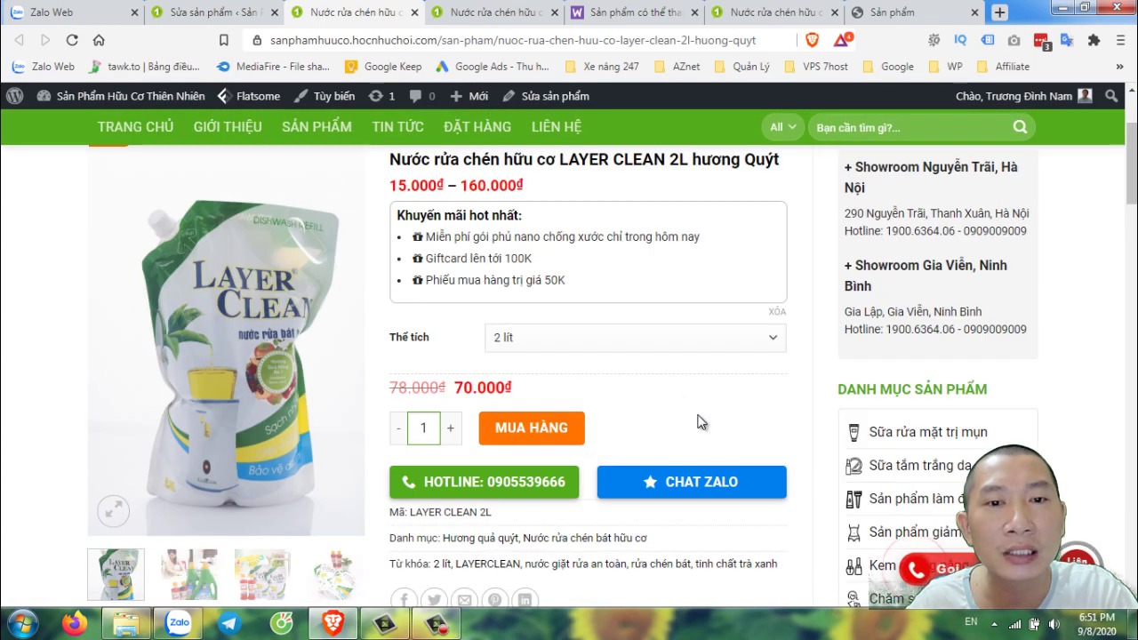
# Step: Enable the product's Màu sắc attribute for use in variations and save the attributes
pyautogui.click(240, 11)
pyautogui.scroll(-10, 517, 405)
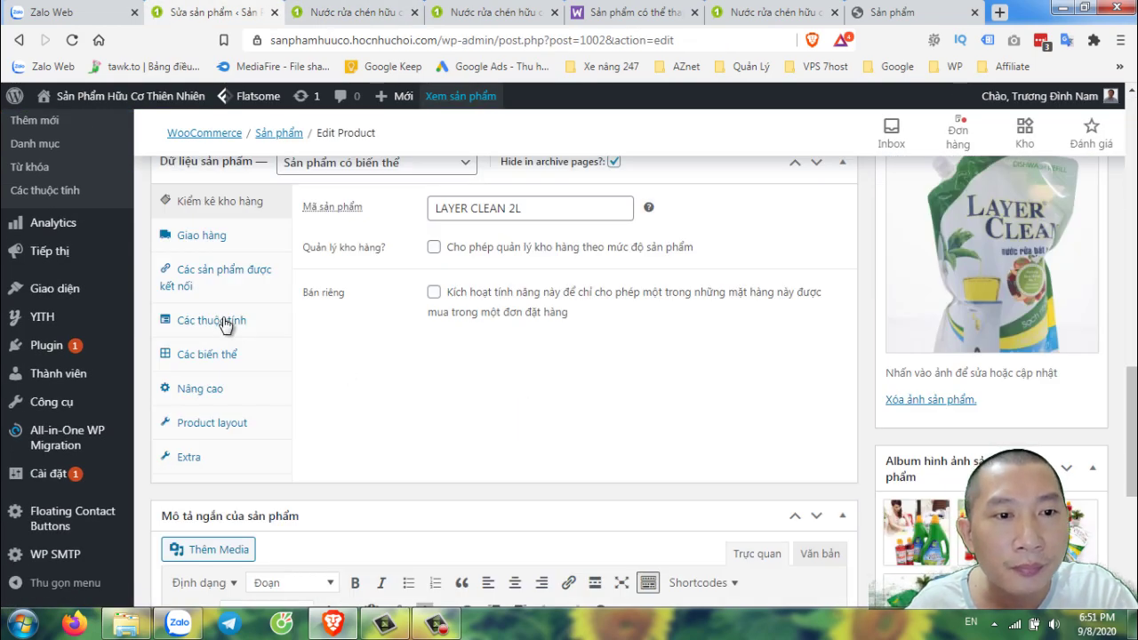
pyautogui.click(225, 325)
pyautogui.click(214, 351)
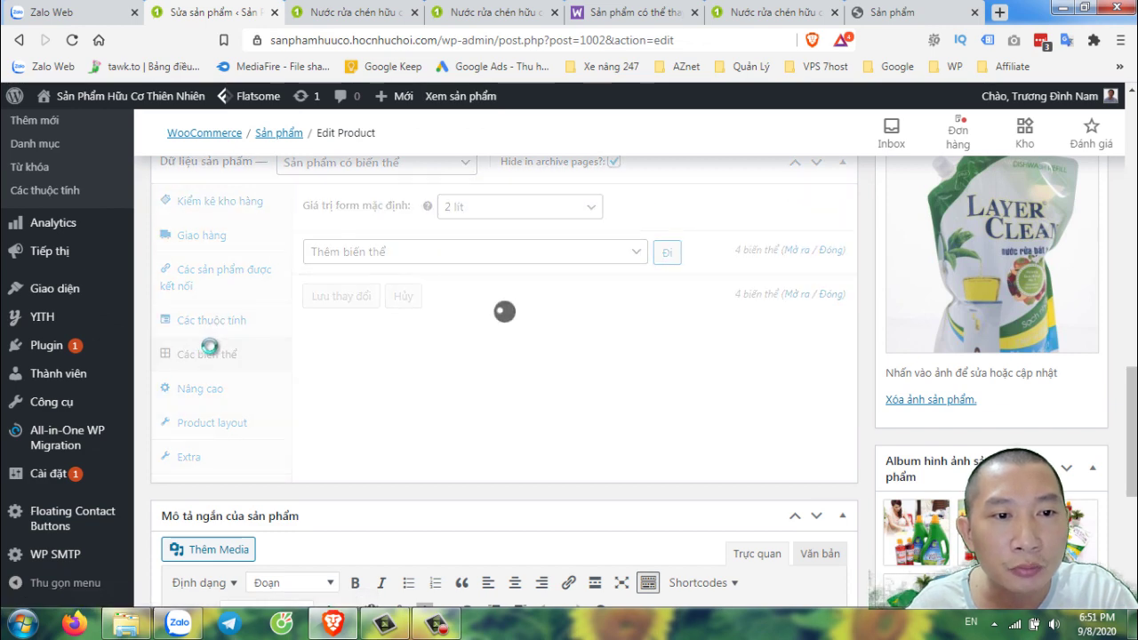
pyautogui.click(210, 327)
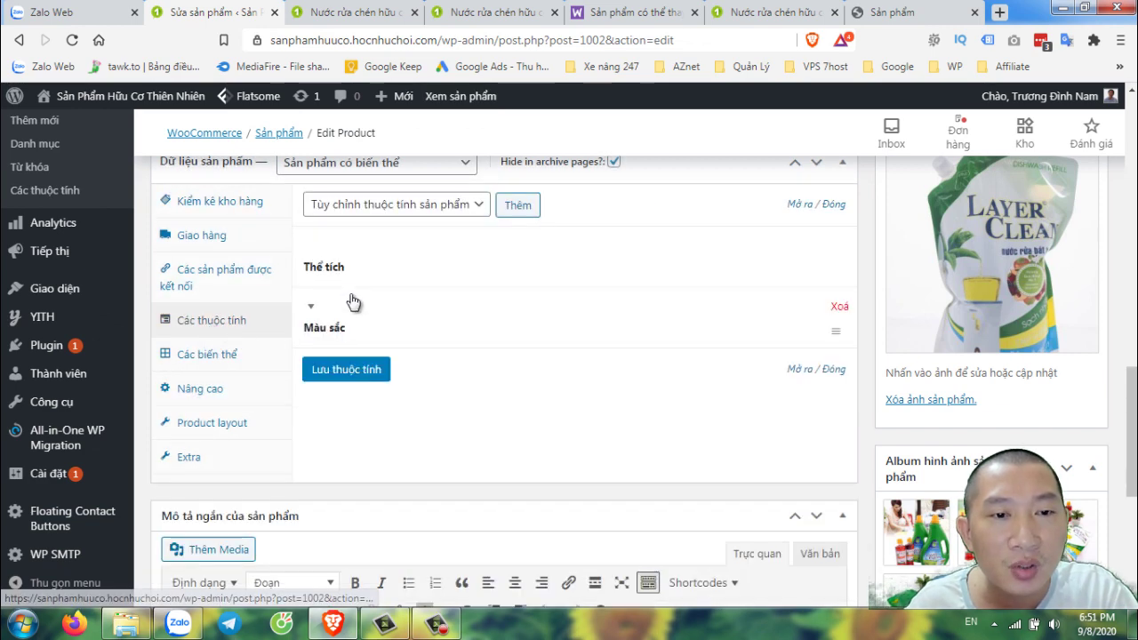
pyautogui.click(375, 336)
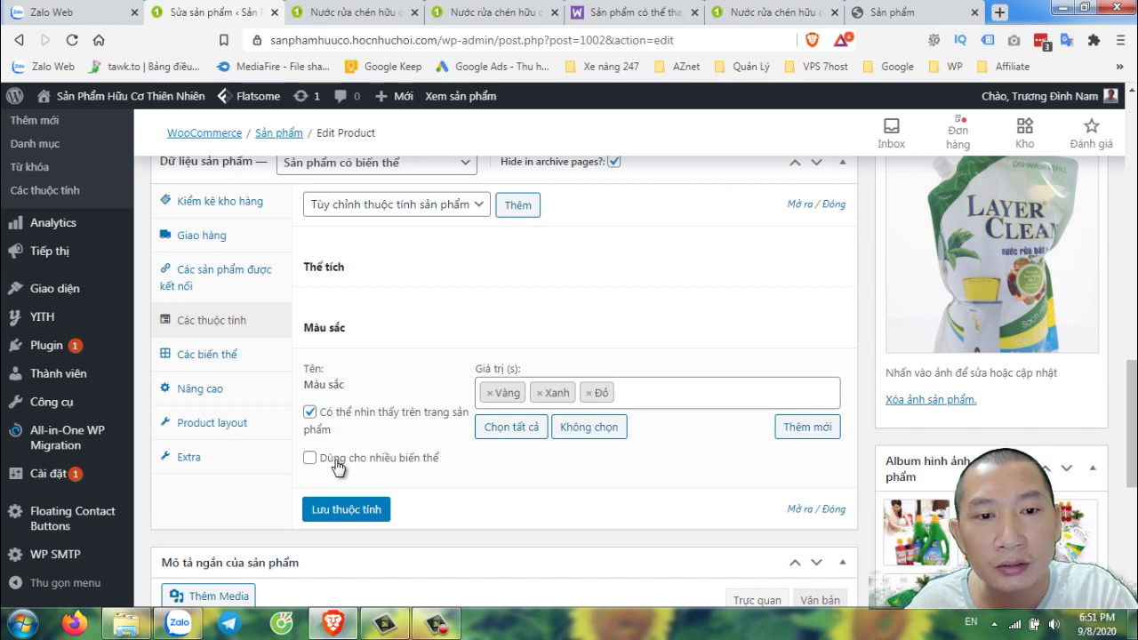
pyautogui.click(345, 509)
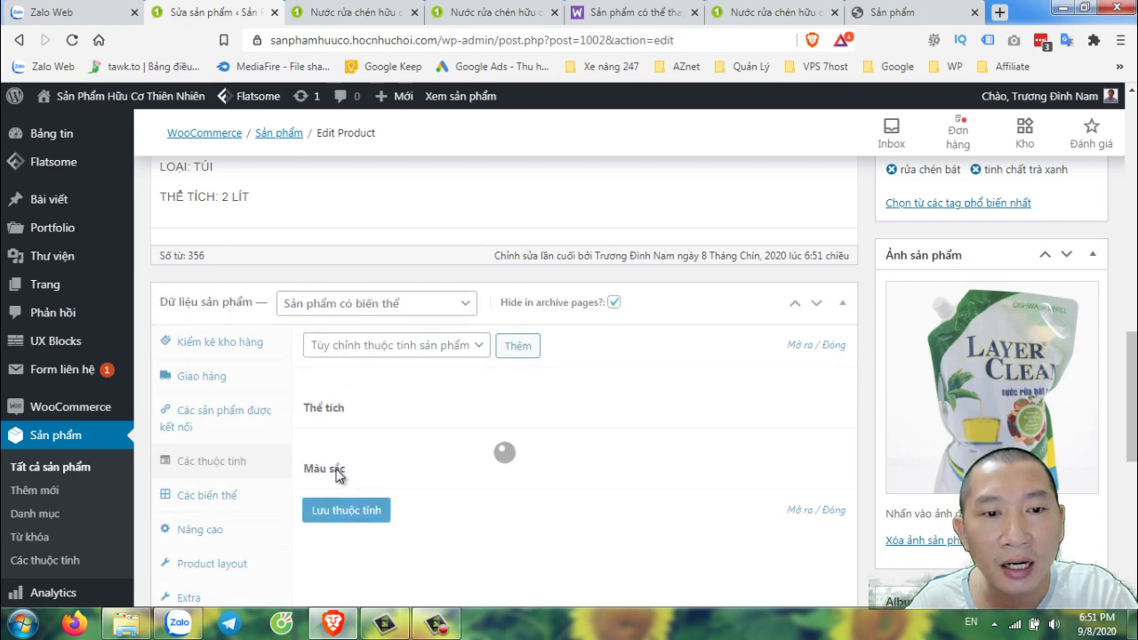
# Step: Create the new value Tím for the product's Màu sắc attribute and save the attributes
pyautogui.click(333, 471)
pyautogui.scroll(-2, 515, 481)
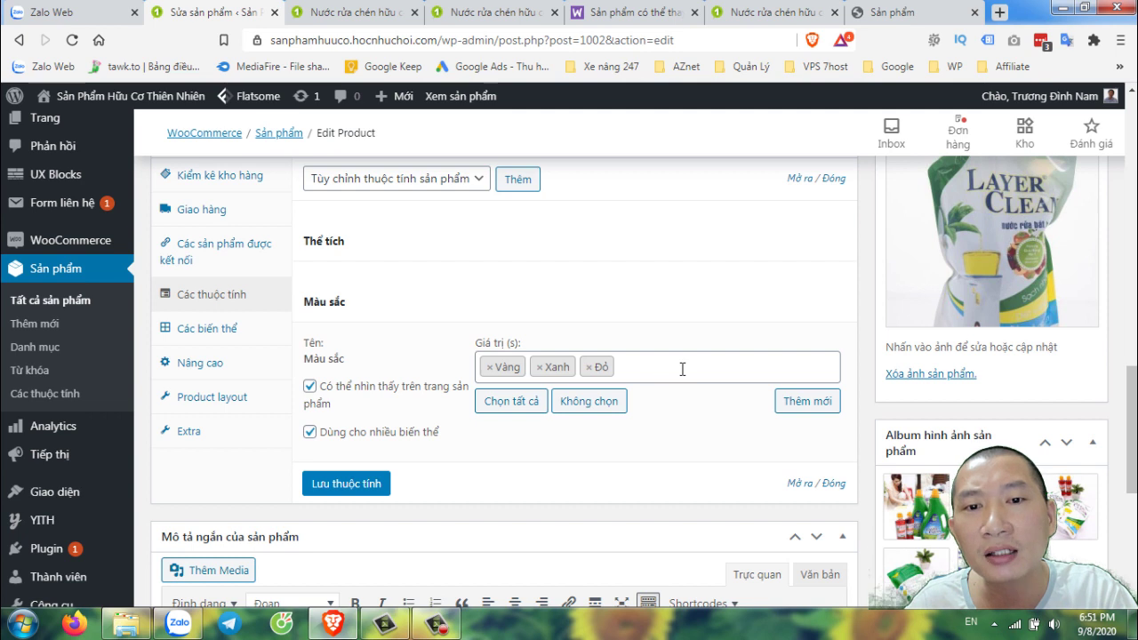
pyautogui.click(809, 402)
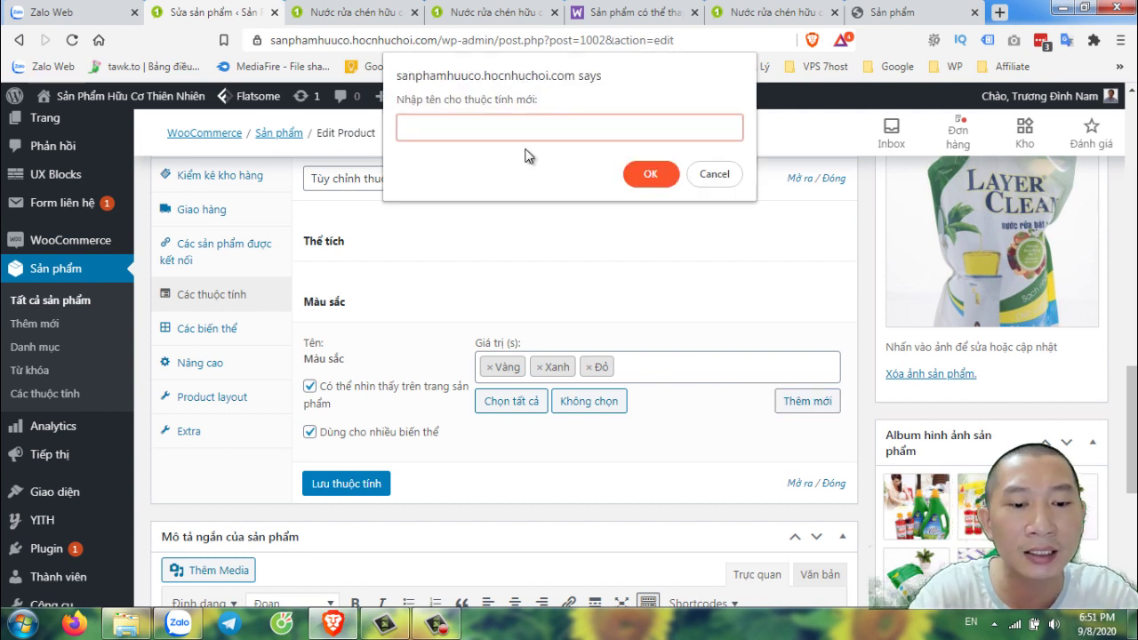
pyautogui.click(650, 173)
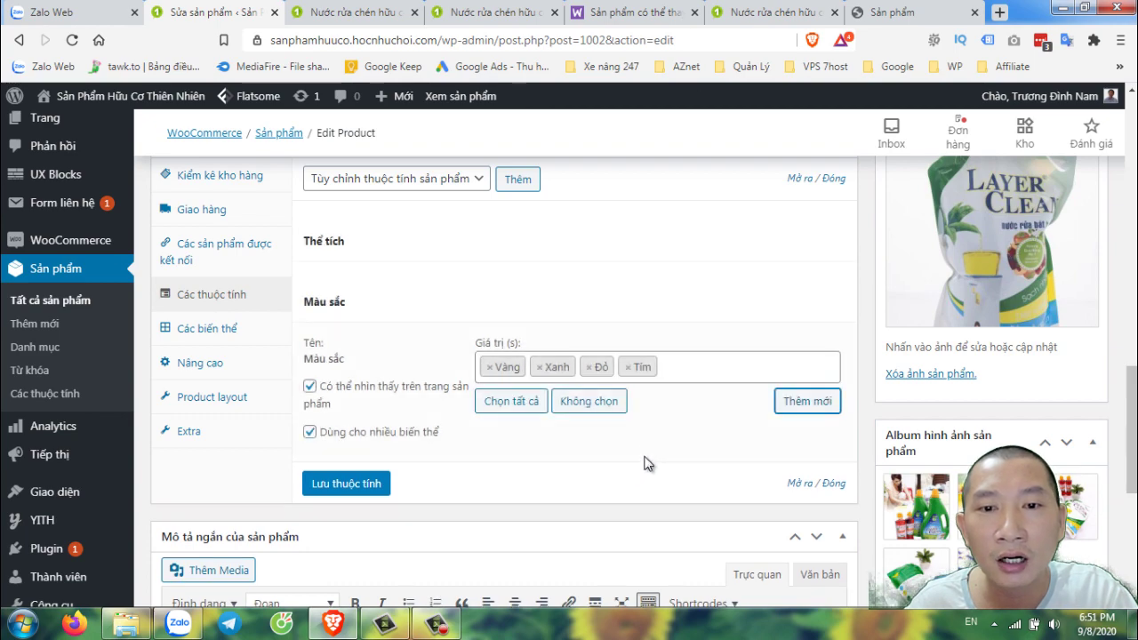
pyautogui.click(360, 489)
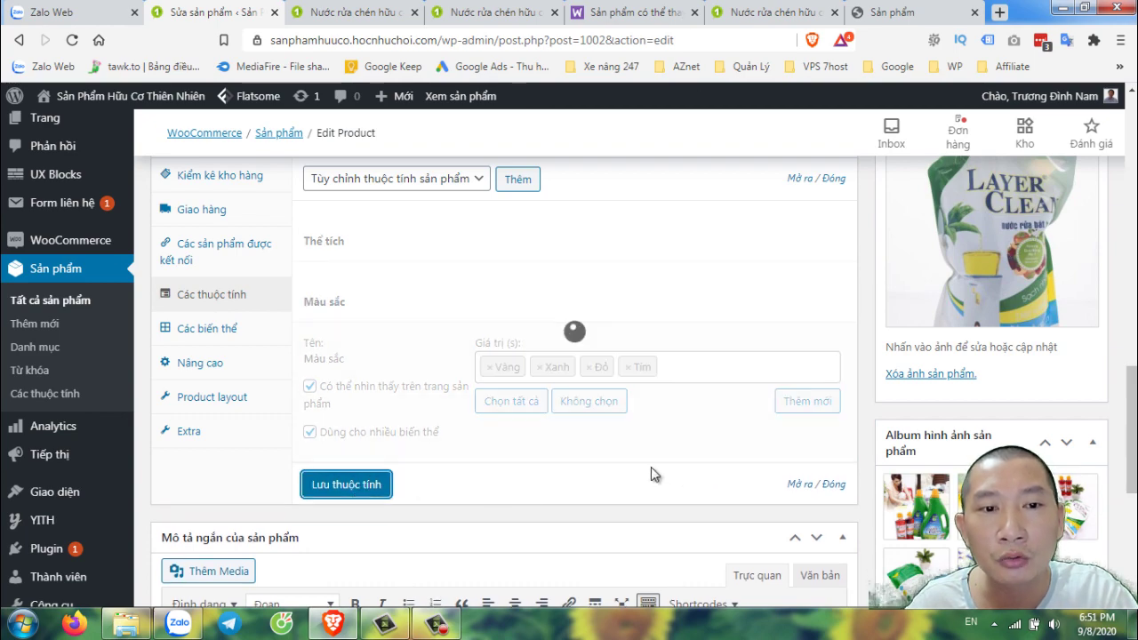
# Step: Update the product to store the Màu sắc variation setting and its Tím value
pyautogui.scroll(6, 668, 440)
pyautogui.scroll(5, 671, 437)
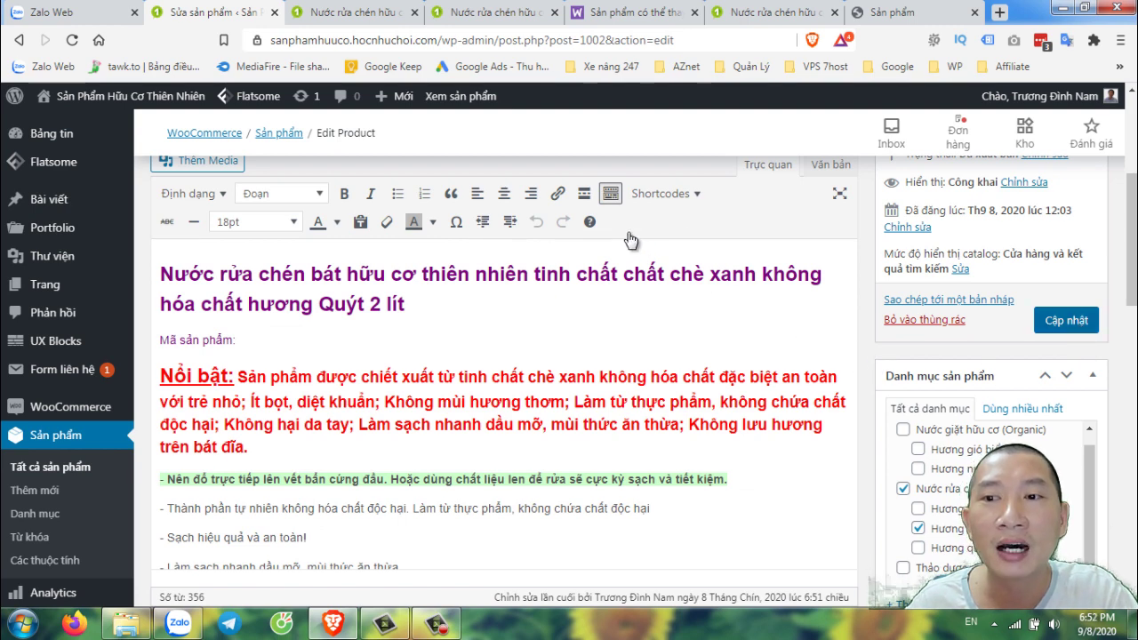
pyautogui.click(1051, 320)
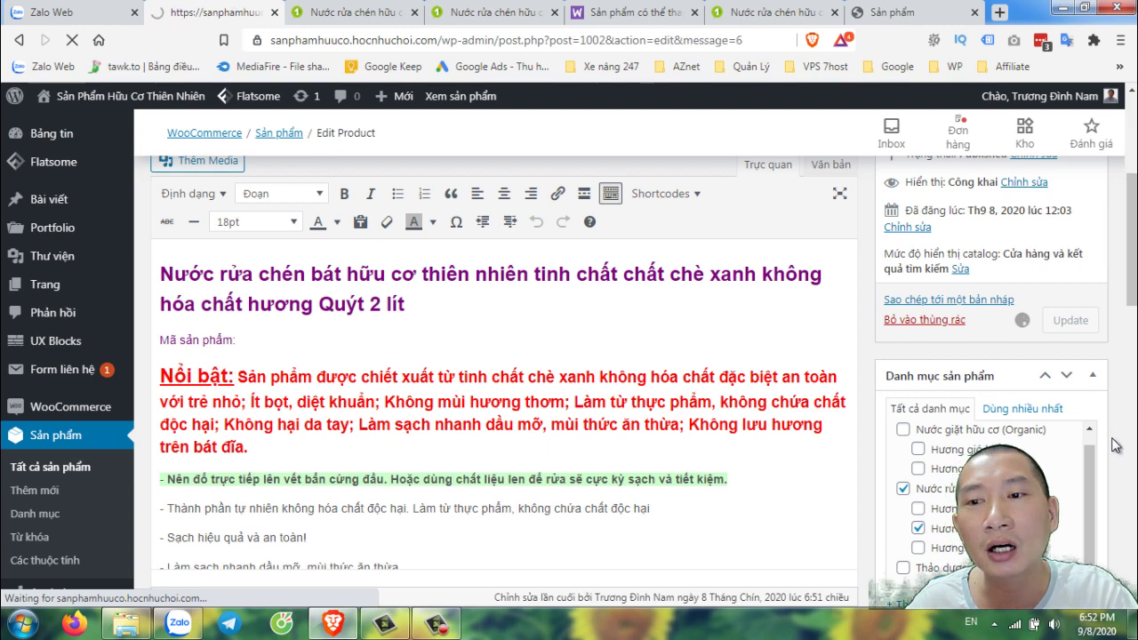
# Step: On the storefront product page, try the colors Tím, Vàng, Xanh and Đỏ with the 2 lít volume and compare the prices
pyautogui.click(336, 10)
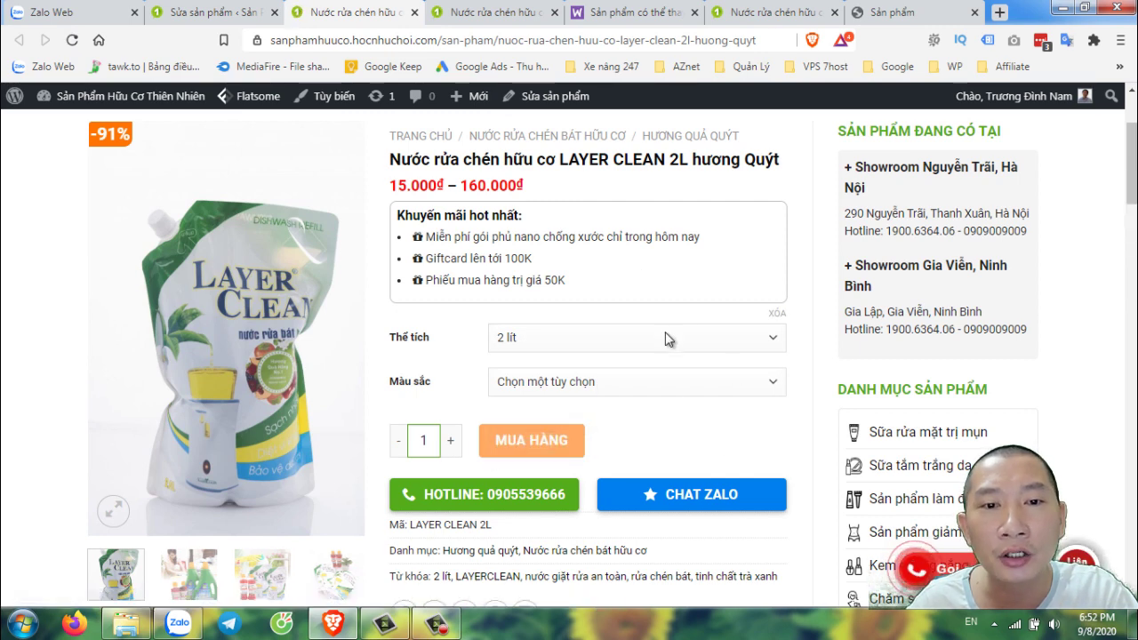
pyautogui.scroll(-1, 540, 339)
pyautogui.click(581, 304)
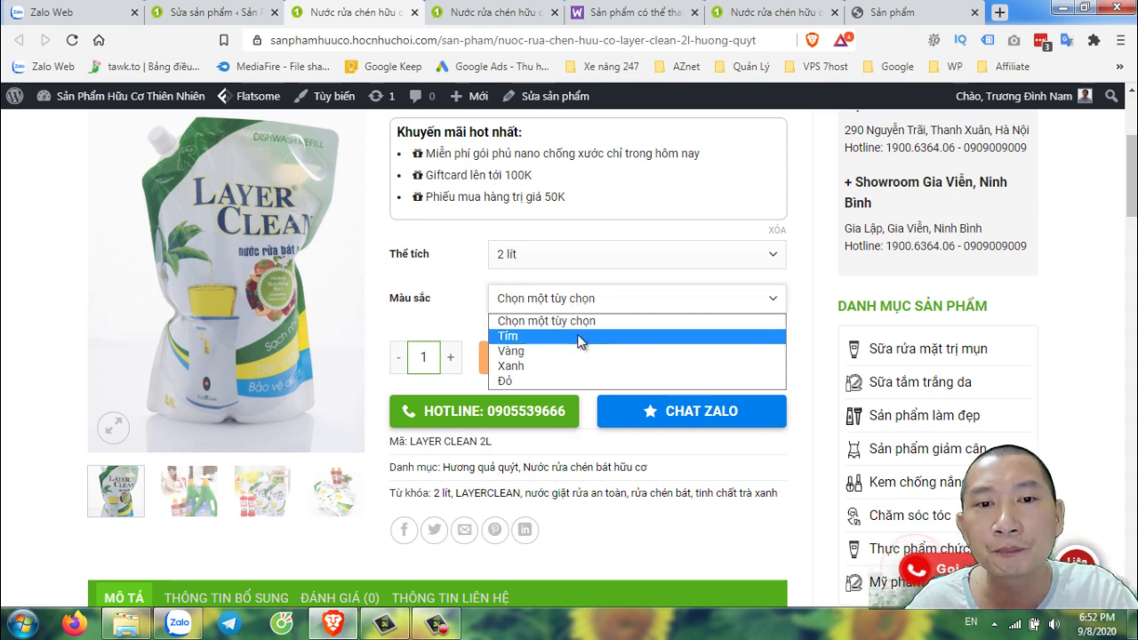
pyautogui.click(579, 337)
pyautogui.click(547, 300)
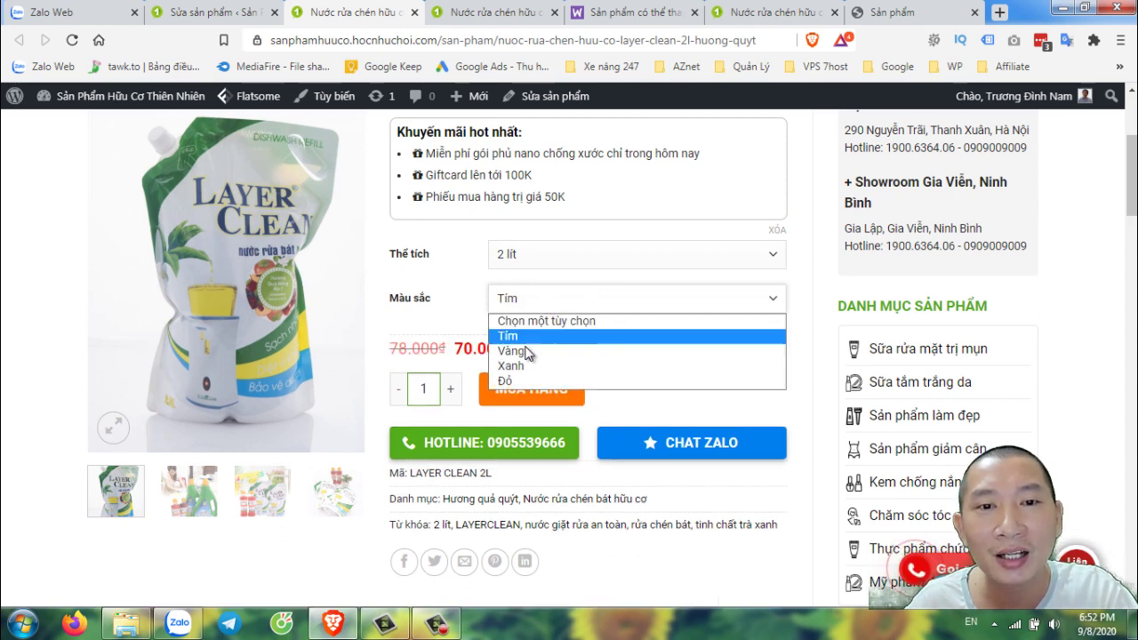
pyautogui.click(528, 351)
pyautogui.click(543, 301)
pyautogui.click(514, 365)
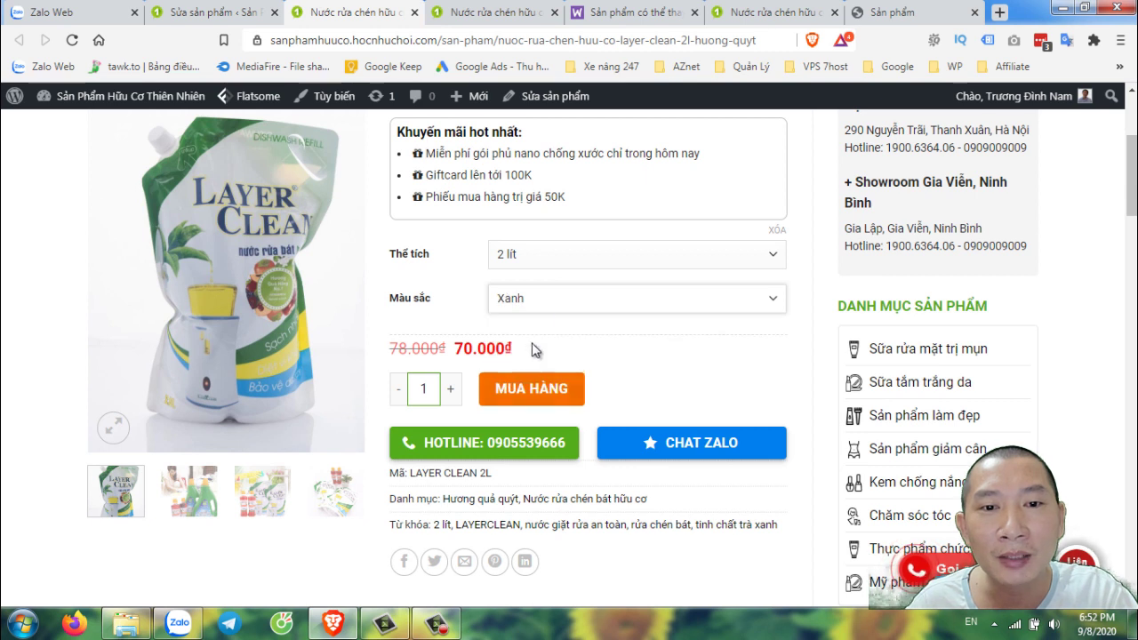
pyautogui.click(520, 300)
pyautogui.click(525, 382)
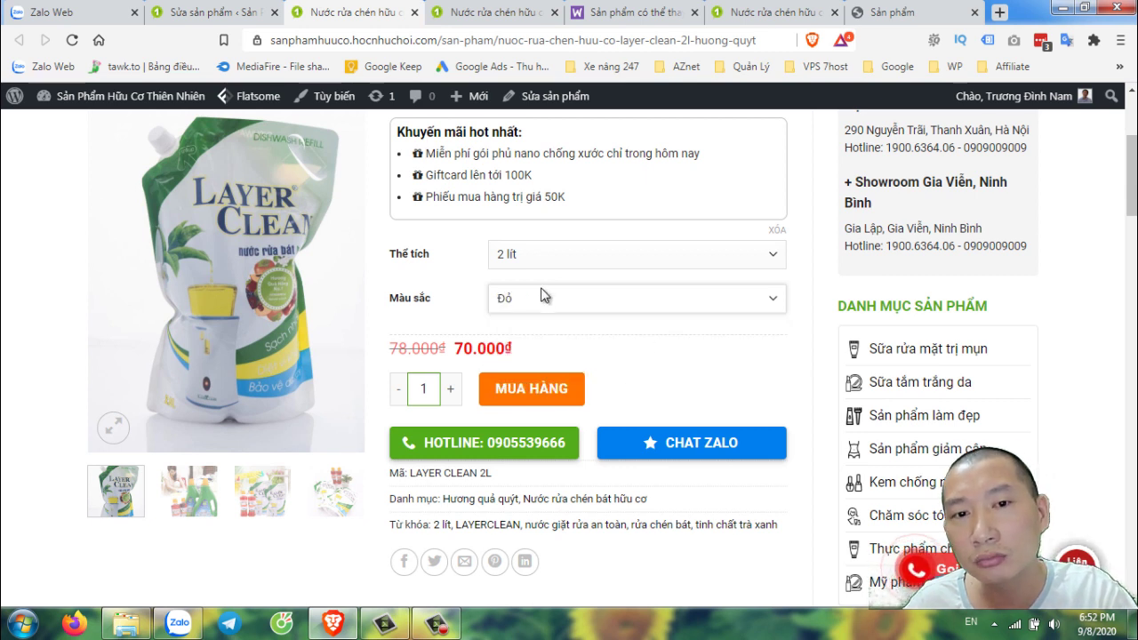
# Step: Try other Thể tích options on the storefront, including 800ml with the color Vàng, and check the price
pyautogui.click(531, 263)
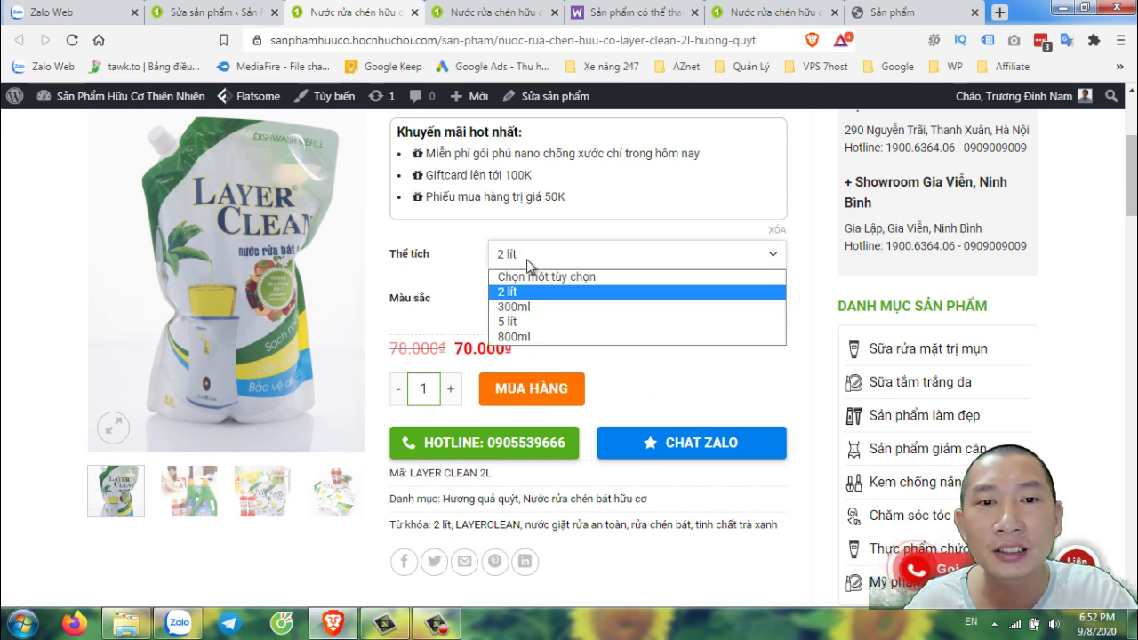
pyautogui.click(512, 311)
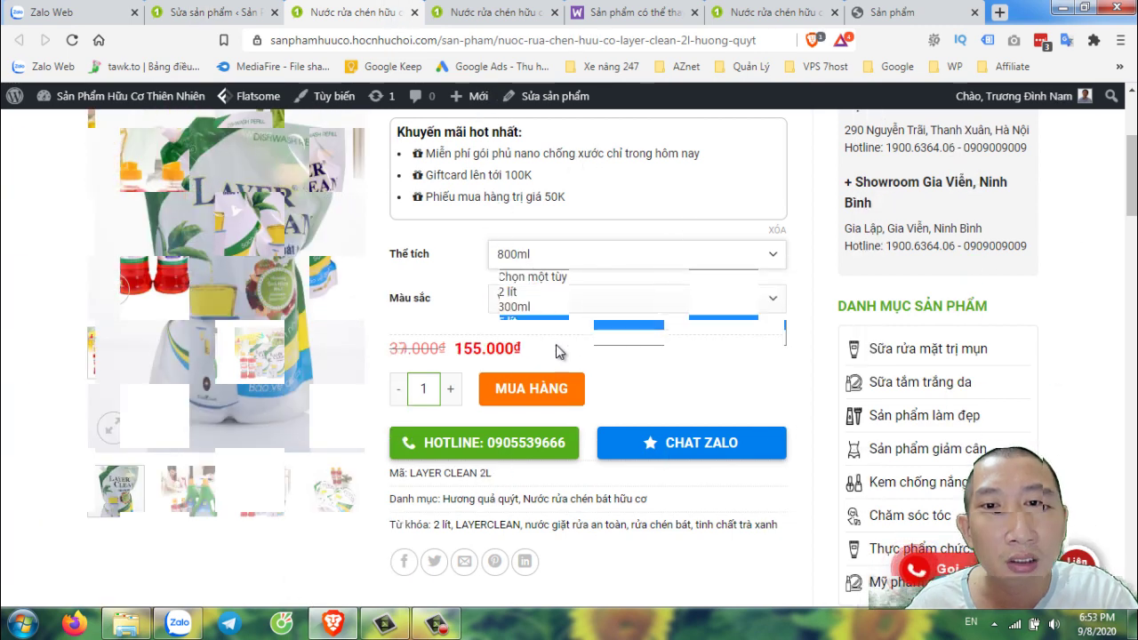
pyautogui.click(644, 299)
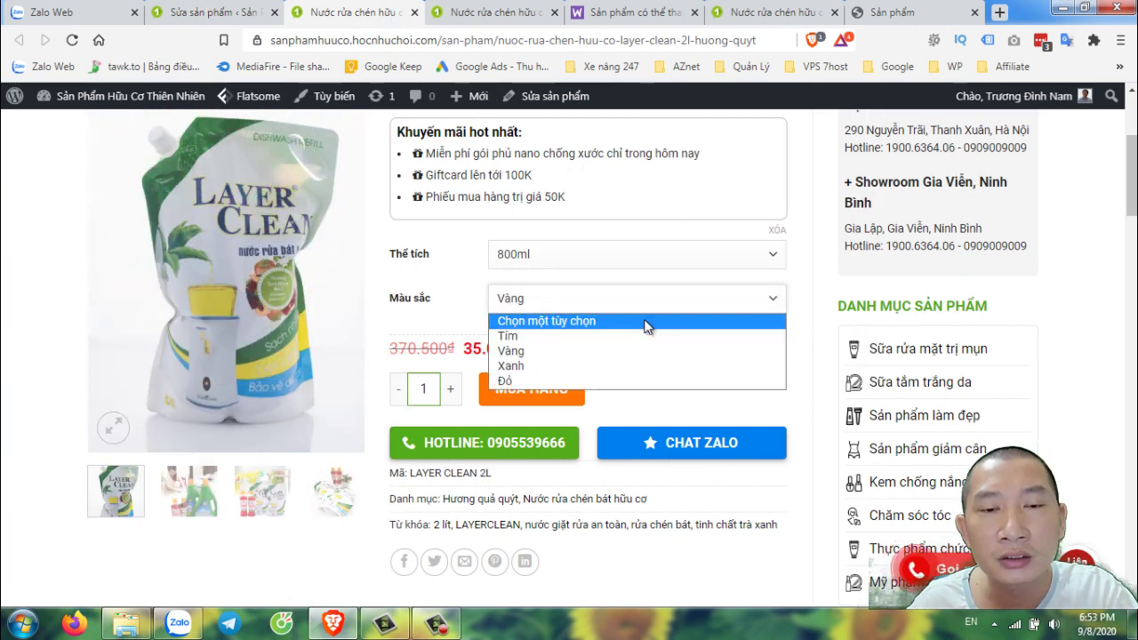
pyautogui.click(427, 269)
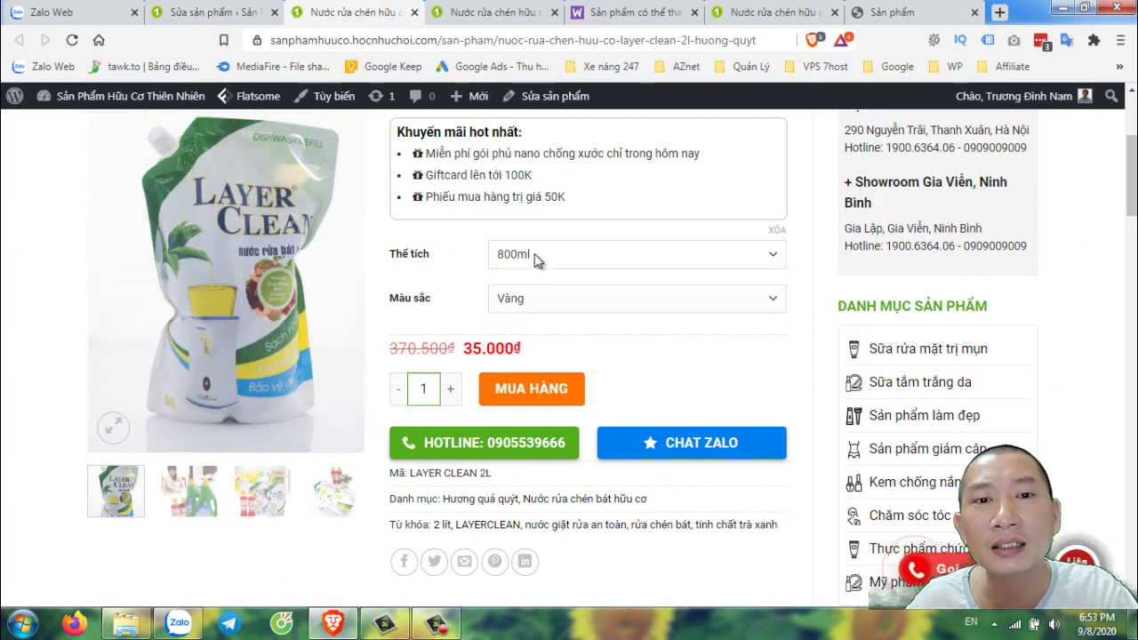
pyautogui.click(555, 262)
pyautogui.click(456, 273)
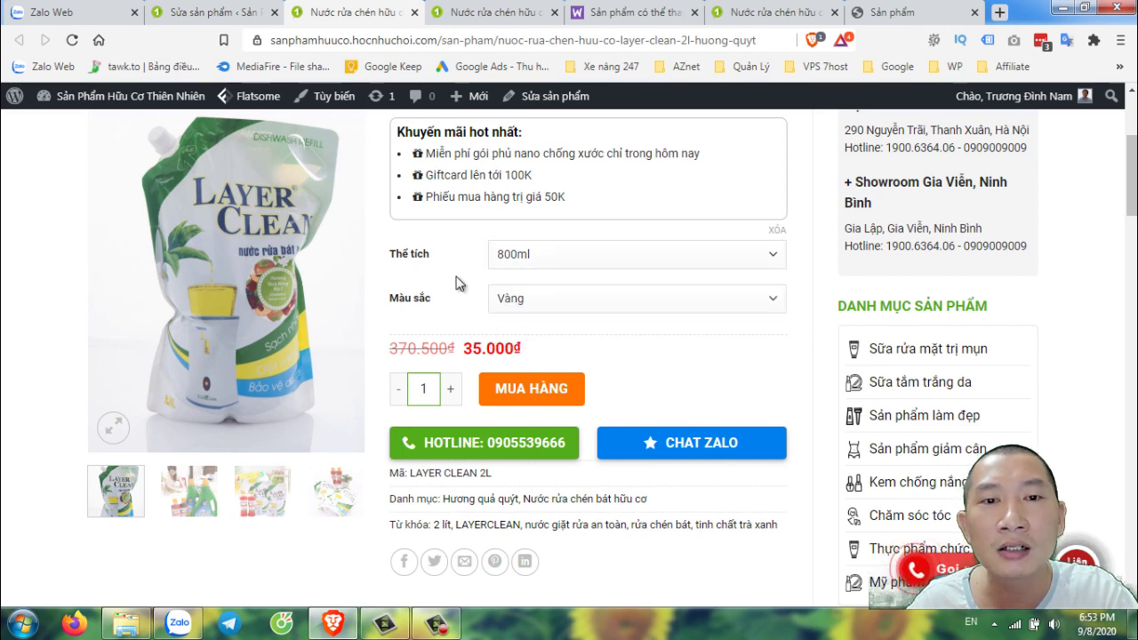
# Step: Return to the product editor and examine the existing variations and their color assignments against the product's attributes
pyautogui.click(216, 11)
pyautogui.scroll(-1, 391, 449)
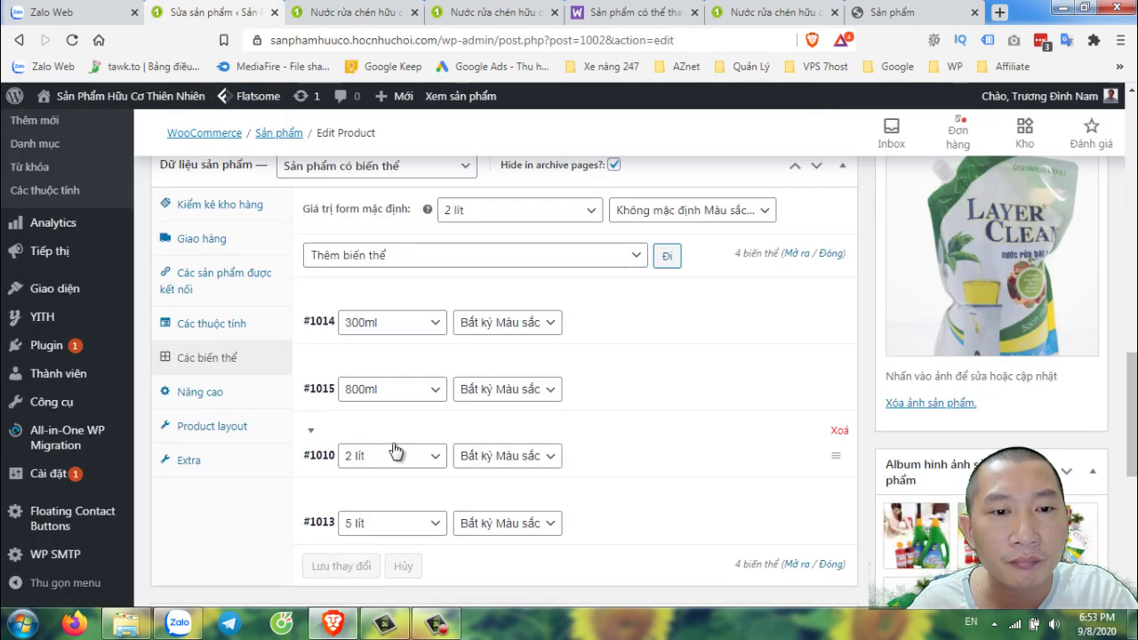
pyautogui.scroll(-1, 445, 440)
pyautogui.scroll(1, 445, 445)
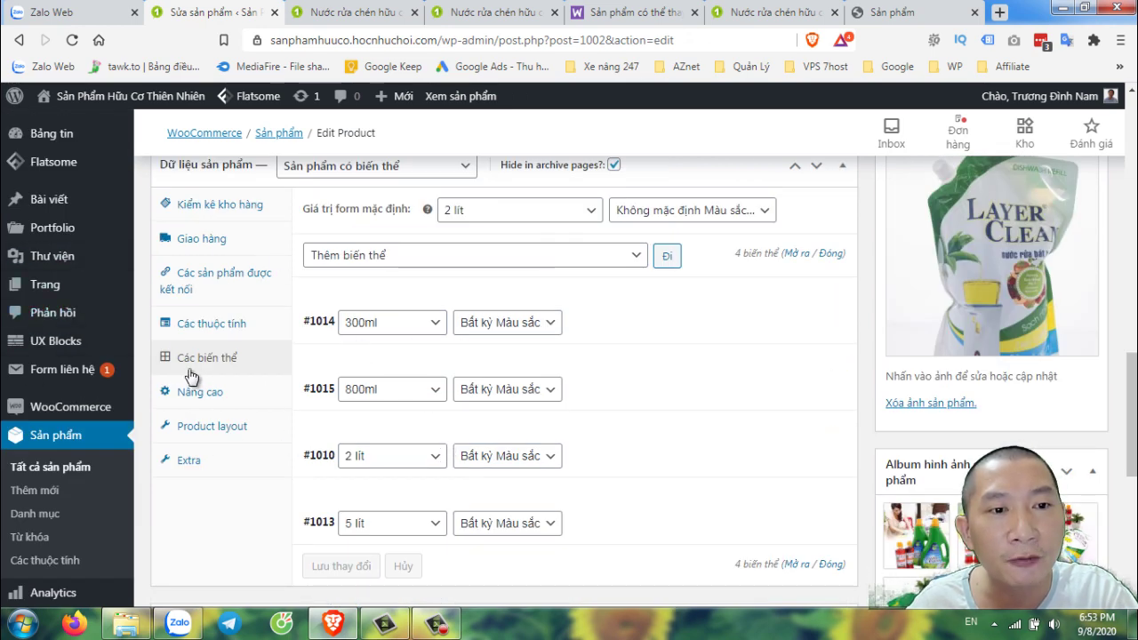
pyautogui.click(204, 324)
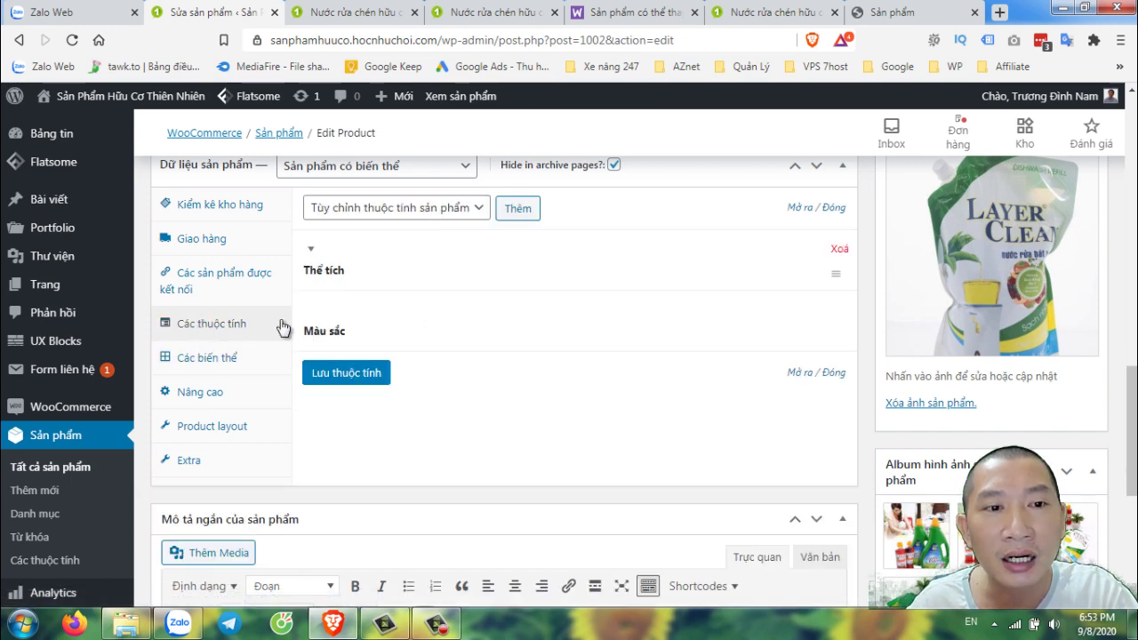
pyautogui.click(201, 358)
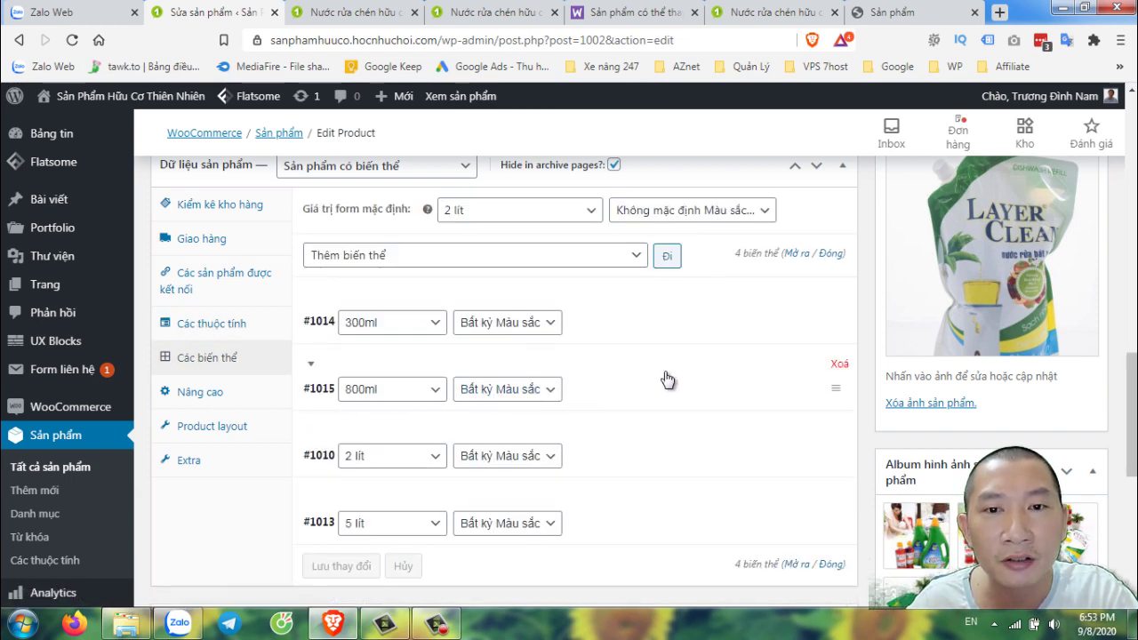
pyautogui.scroll(-1, 669, 381)
pyautogui.scroll(1, 668, 382)
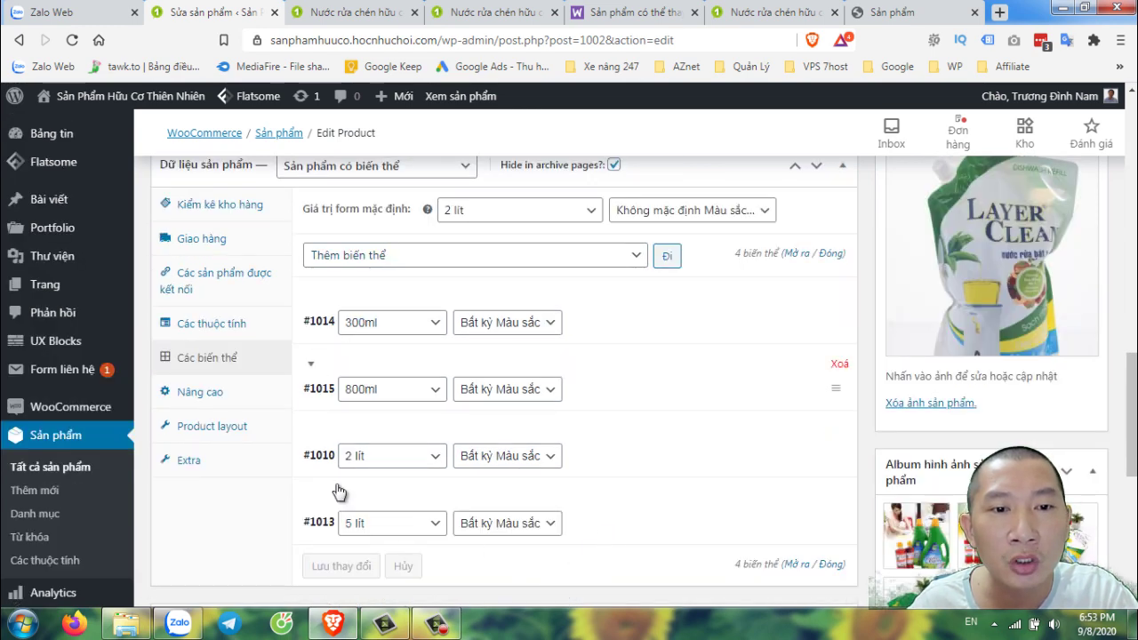
pyautogui.click(414, 258)
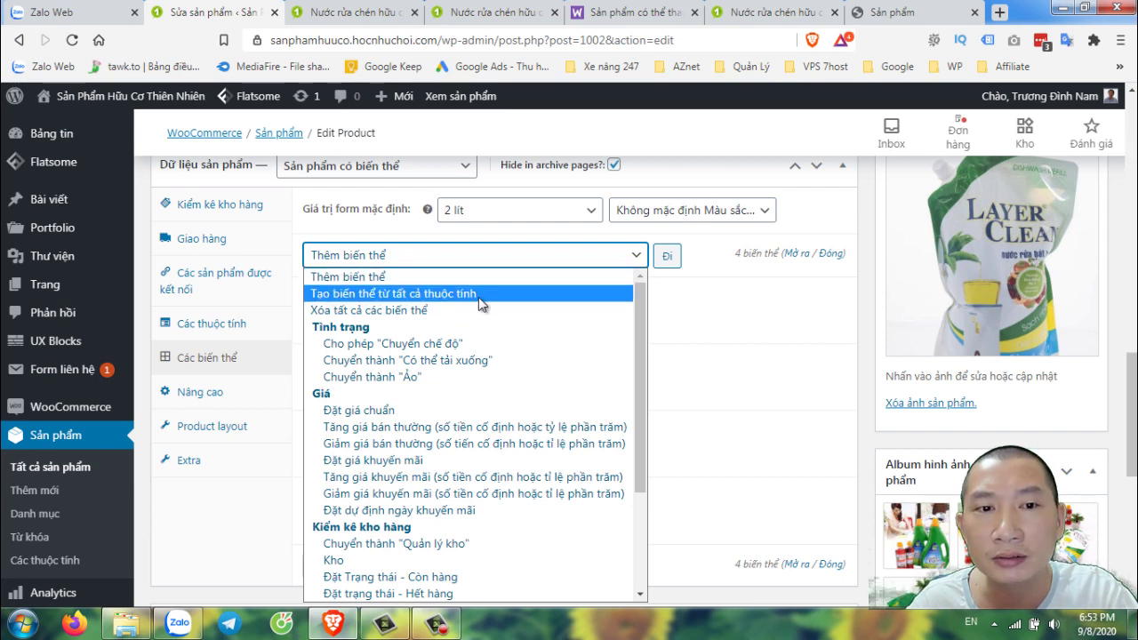
pyautogui.click(703, 290)
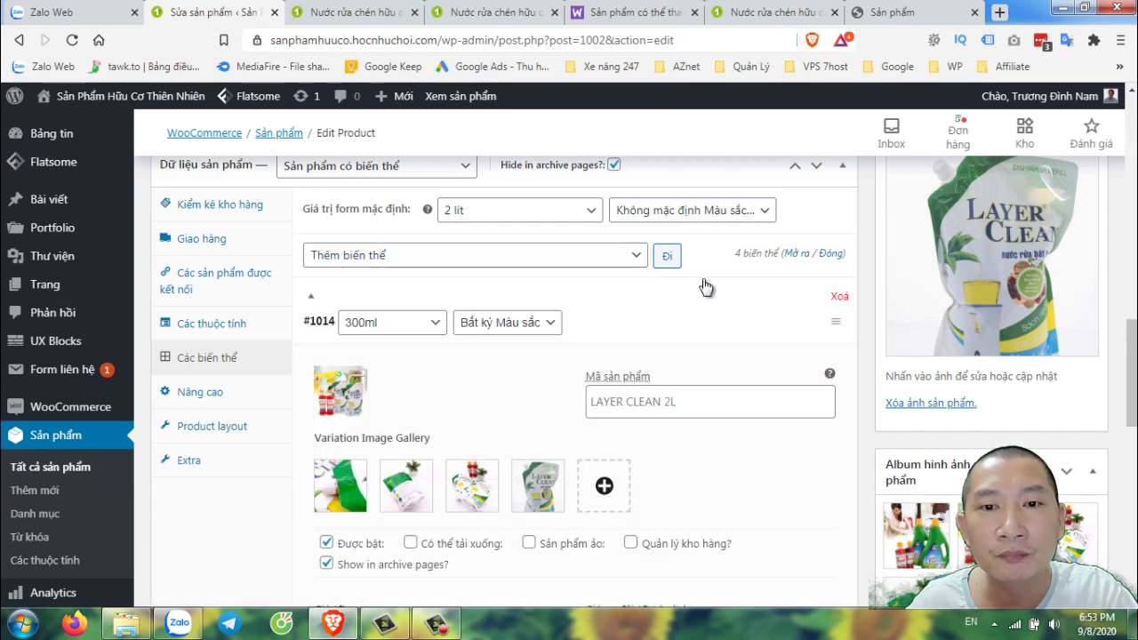
pyautogui.click(703, 290)
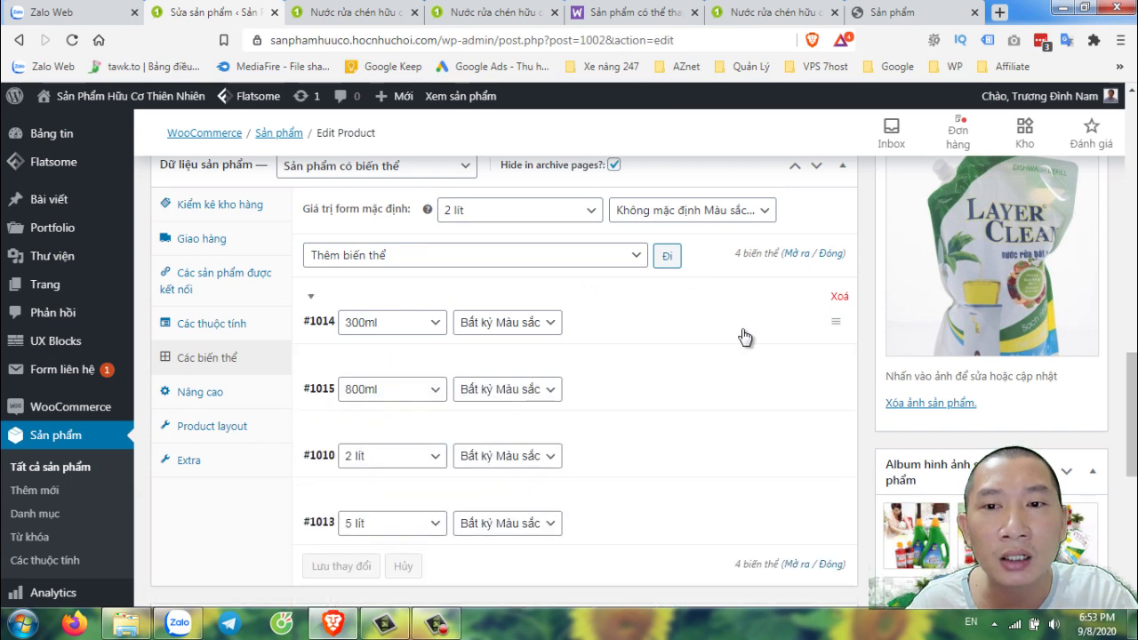
# Step: Delete all existing variations of the product with the bulk action Xóa tất cả các biến thể
pyautogui.click(524, 257)
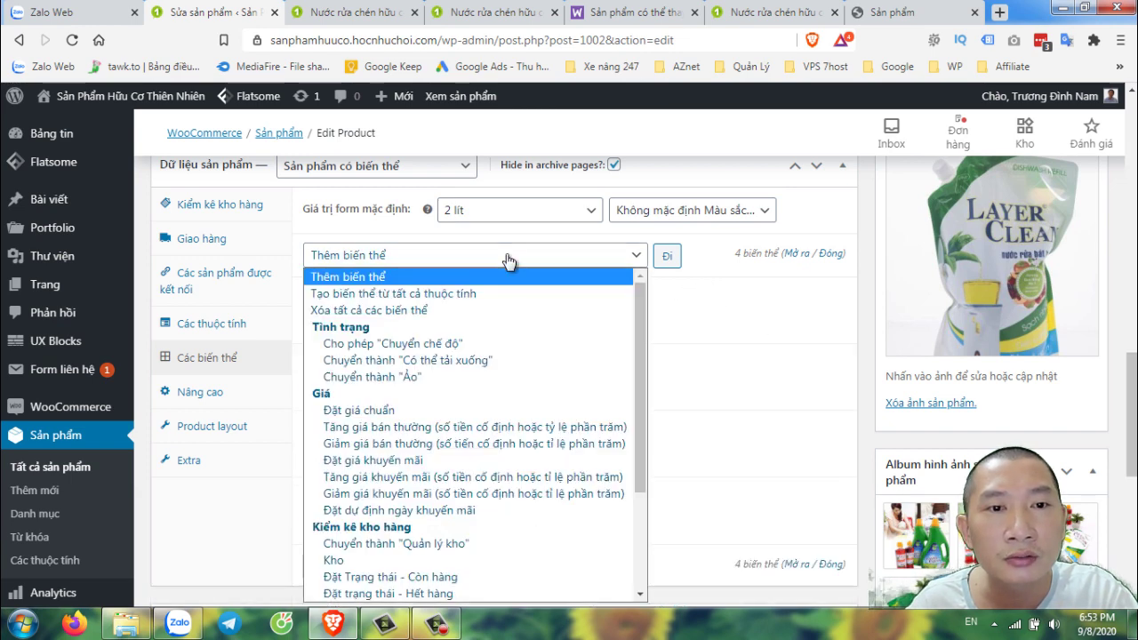
pyautogui.click(368, 308)
pyautogui.click(667, 257)
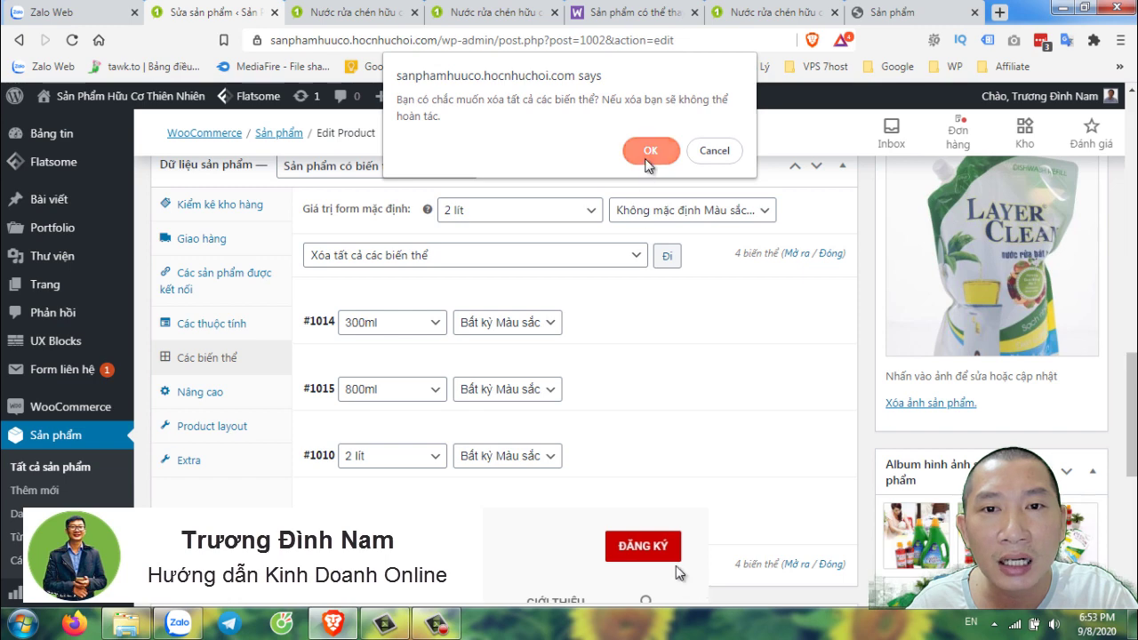
pyautogui.click(649, 144)
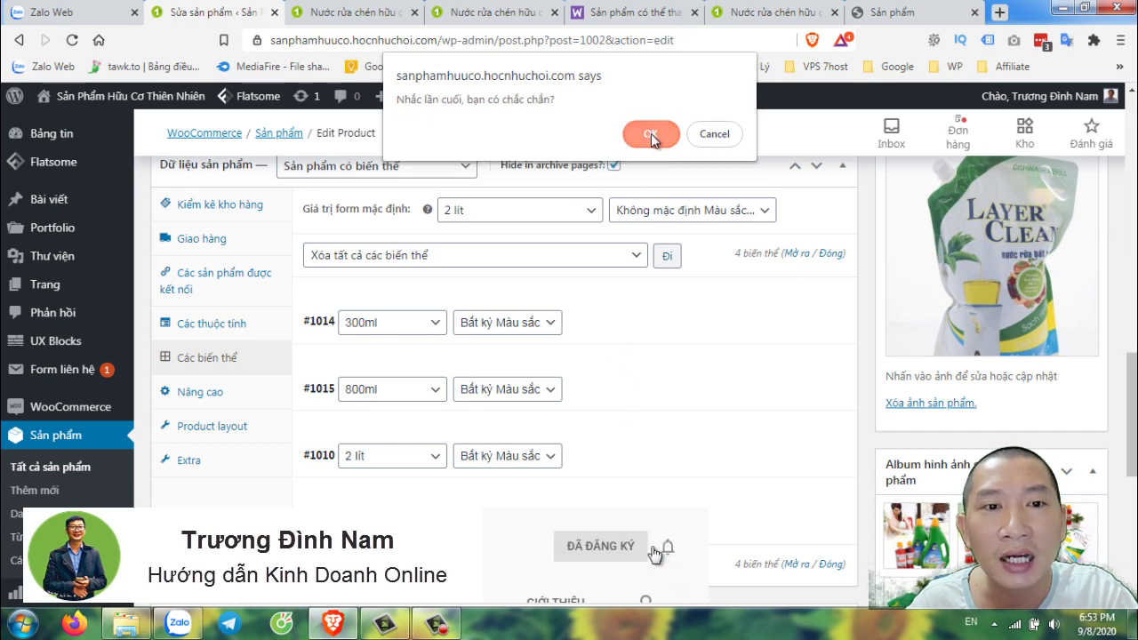
pyautogui.click(650, 133)
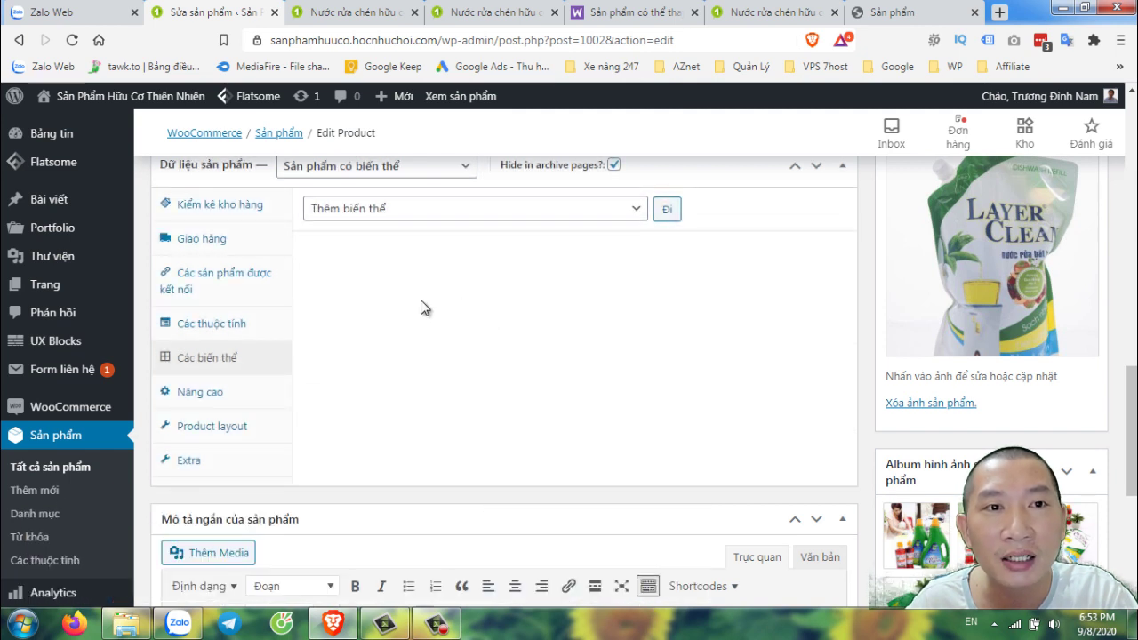
# Step: Generate variations from every combination of the product's attributes with Tạo biến thể từ tất cả thuộc tính
pyautogui.click(373, 213)
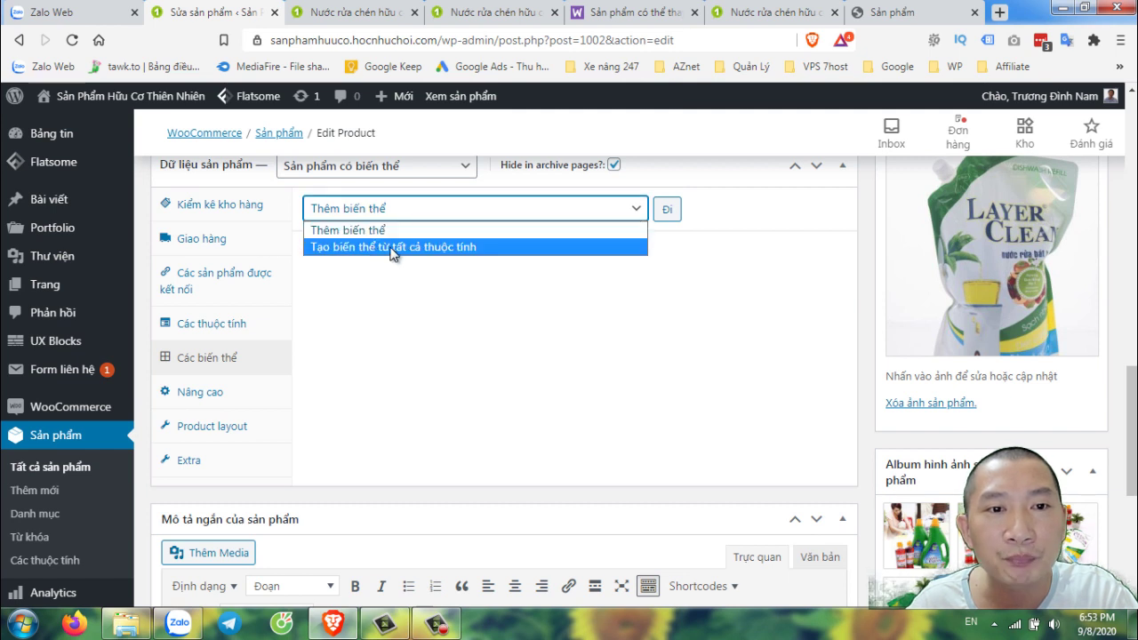
pyautogui.click(495, 247)
pyautogui.click(667, 210)
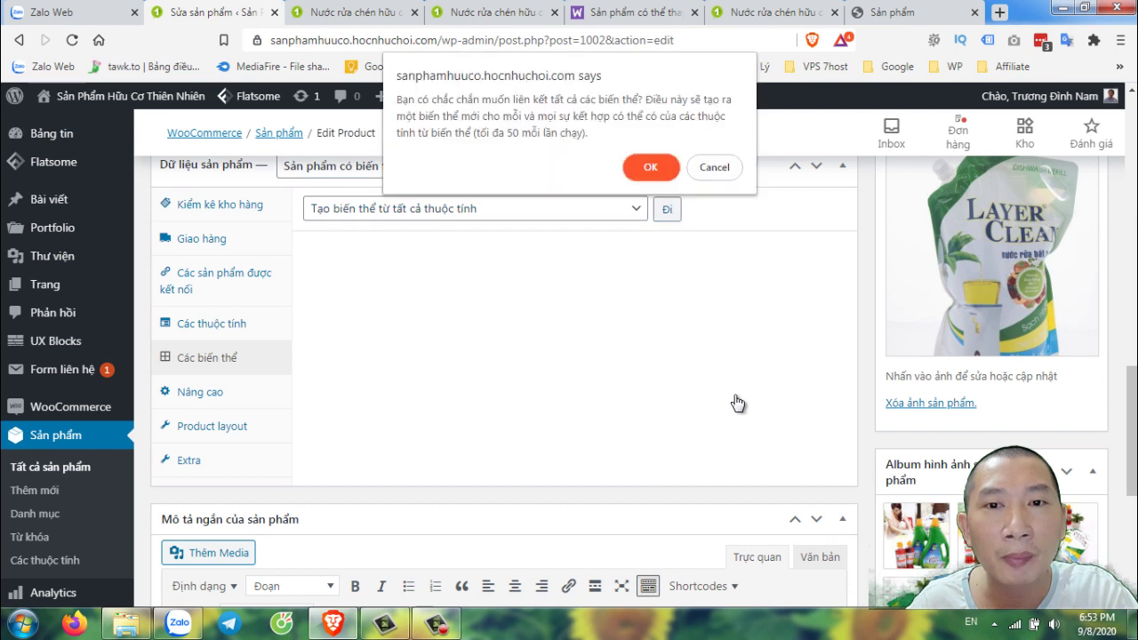
pyautogui.click(652, 165)
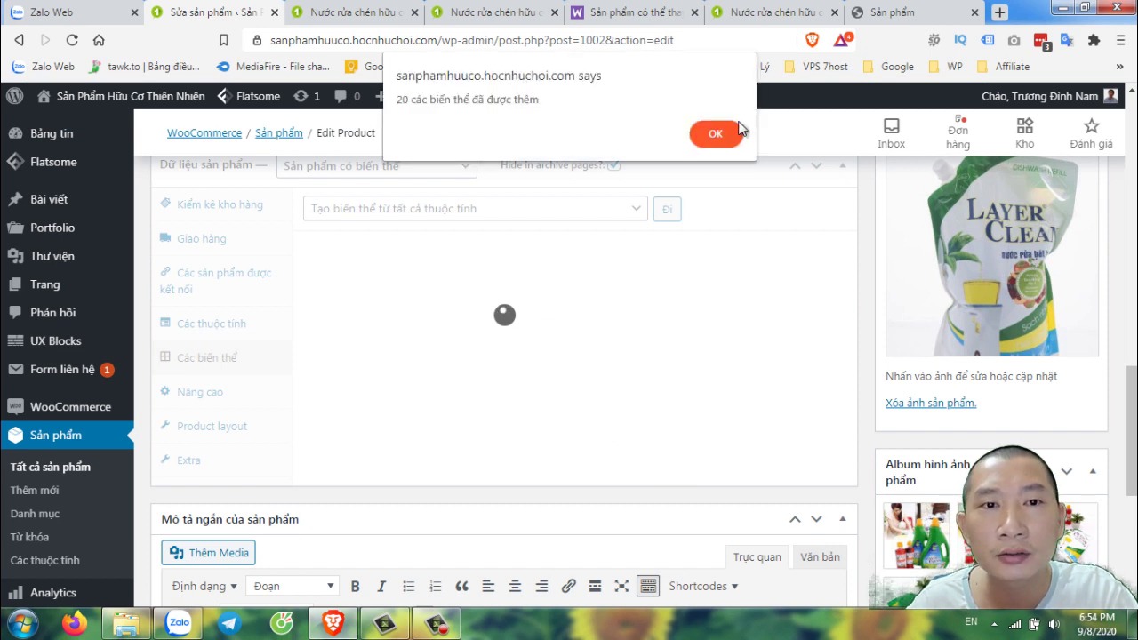
pyautogui.click(714, 135)
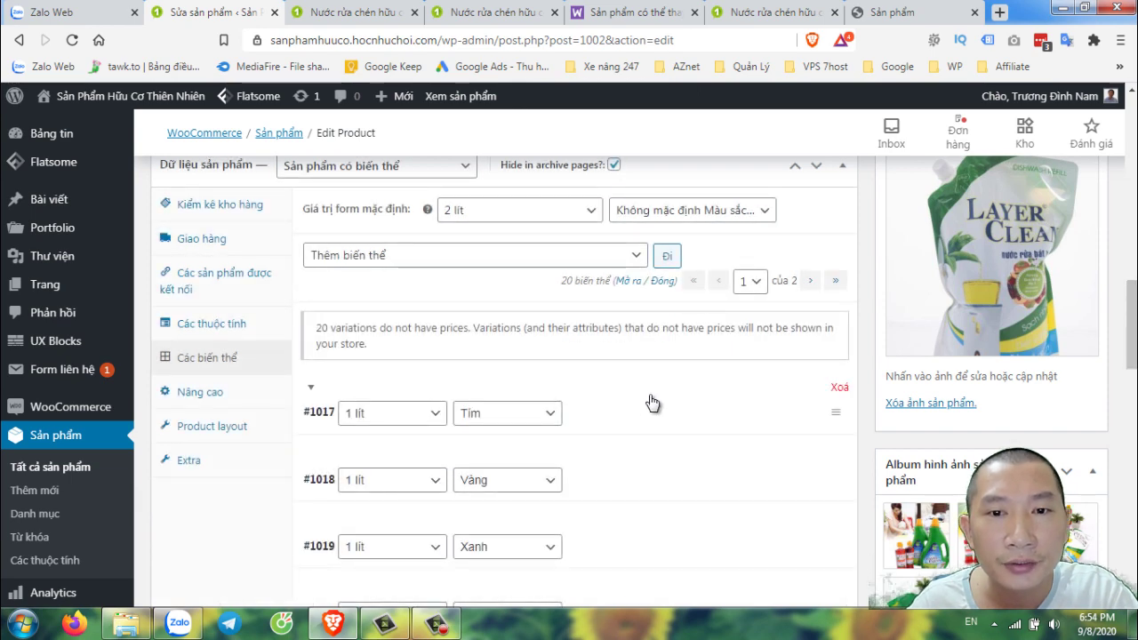
# Step: Review the generated list of variations and the volume and color combination assigned to each one
pyautogui.scroll(-1, 596, 363)
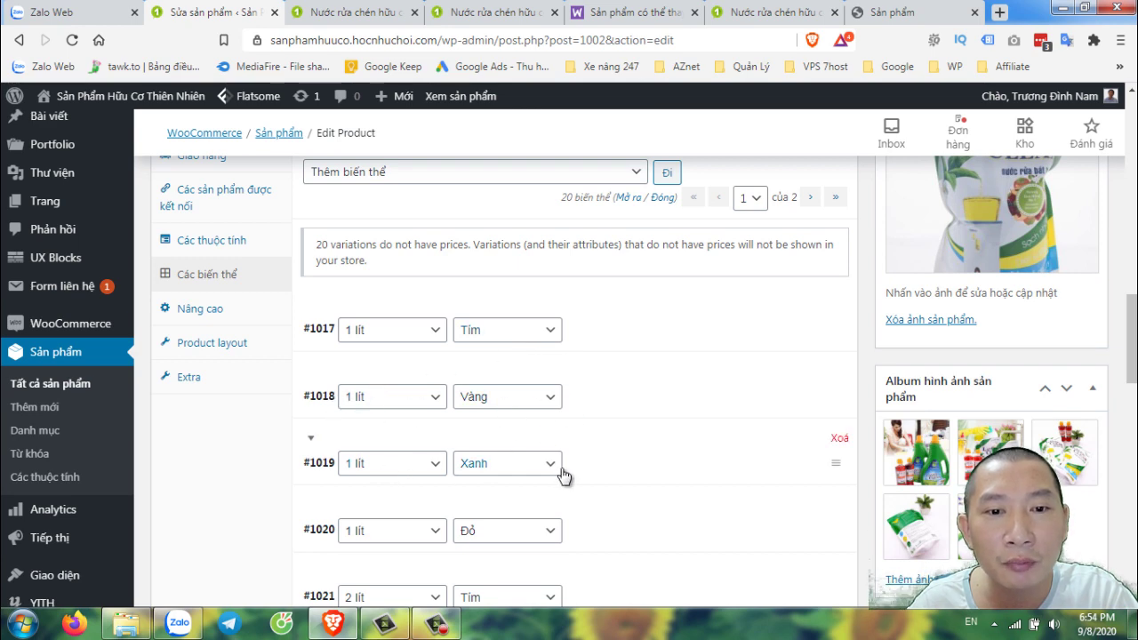
pyautogui.scroll(-2, 561, 476)
pyautogui.scroll(-1, 468, 447)
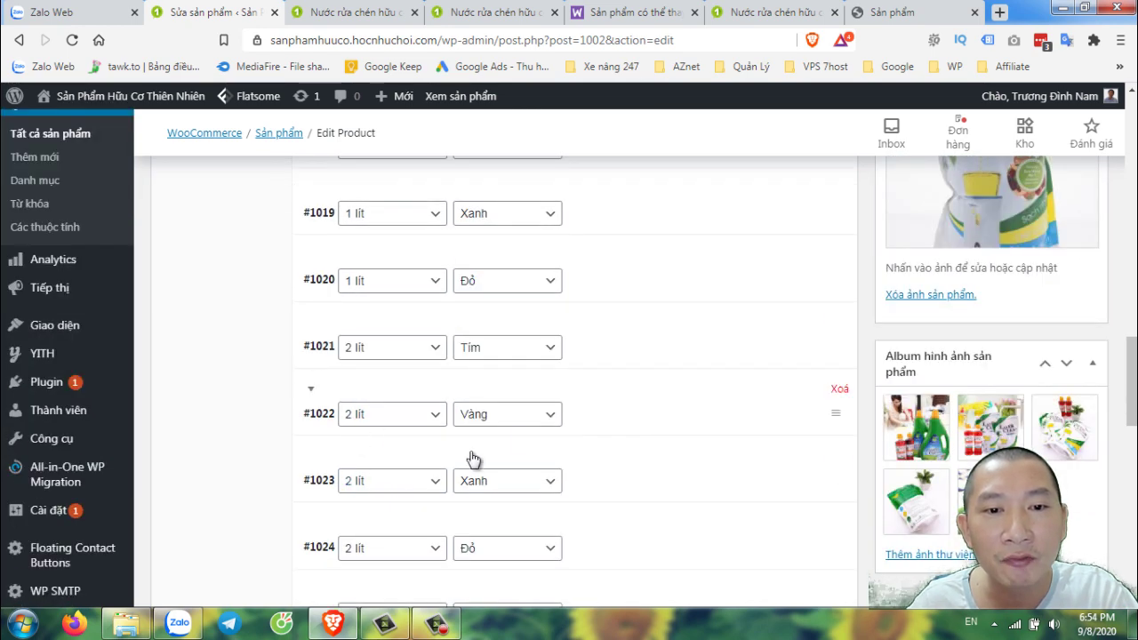
pyautogui.scroll(-8, 521, 489)
pyautogui.scroll(6, 611, 399)
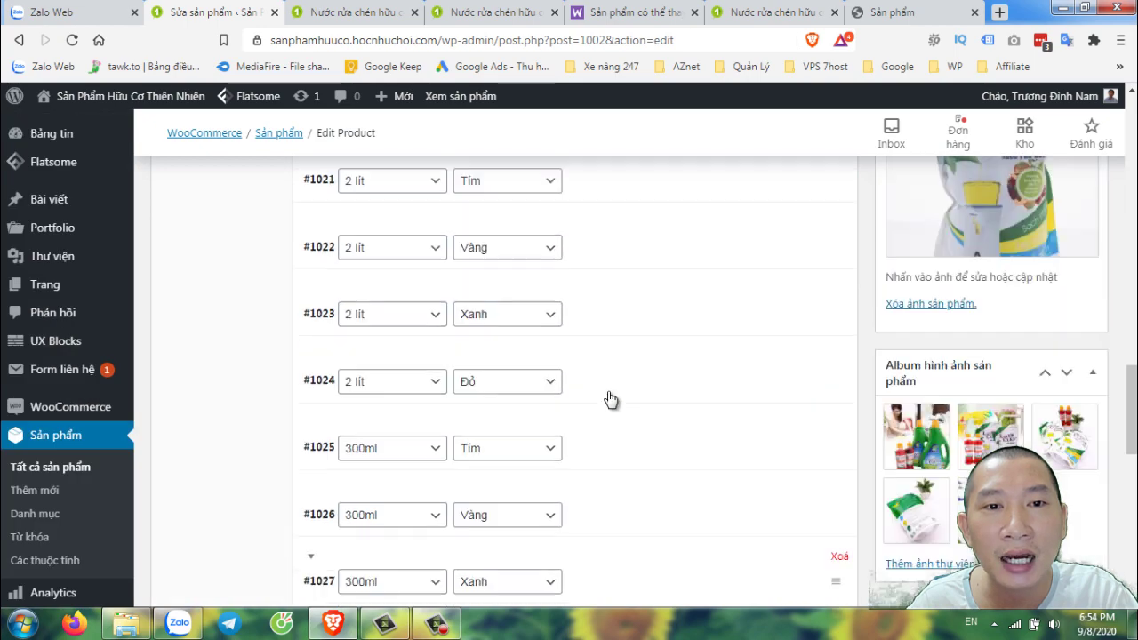
pyautogui.scroll(6, 611, 399)
pyautogui.scroll(-2, 608, 396)
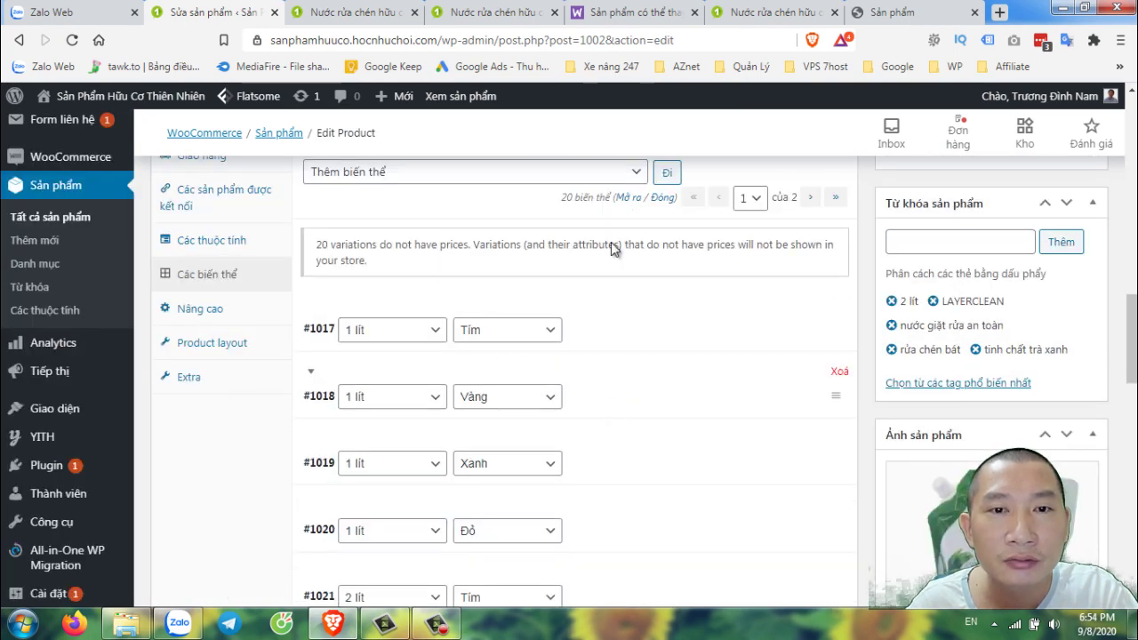
# Step: Consult the WooCommerce variable product documentation on editing many variations, setting defaults and adding variation data
pyautogui.click(613, 10)
pyautogui.scroll(8, 391, 407)
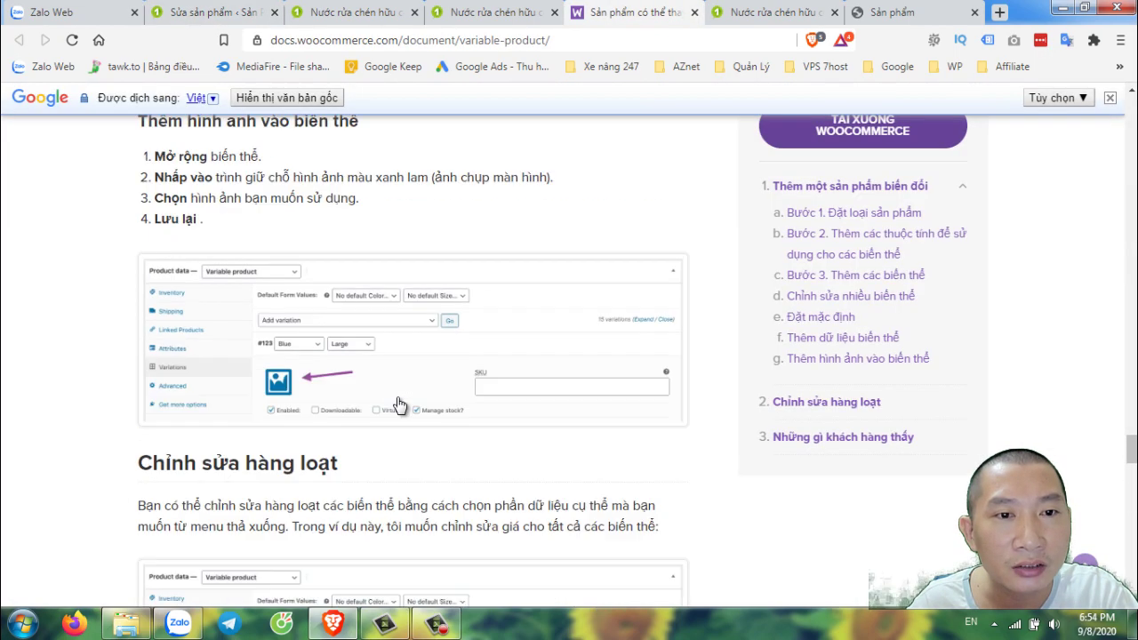
pyautogui.scroll(10, 398, 405)
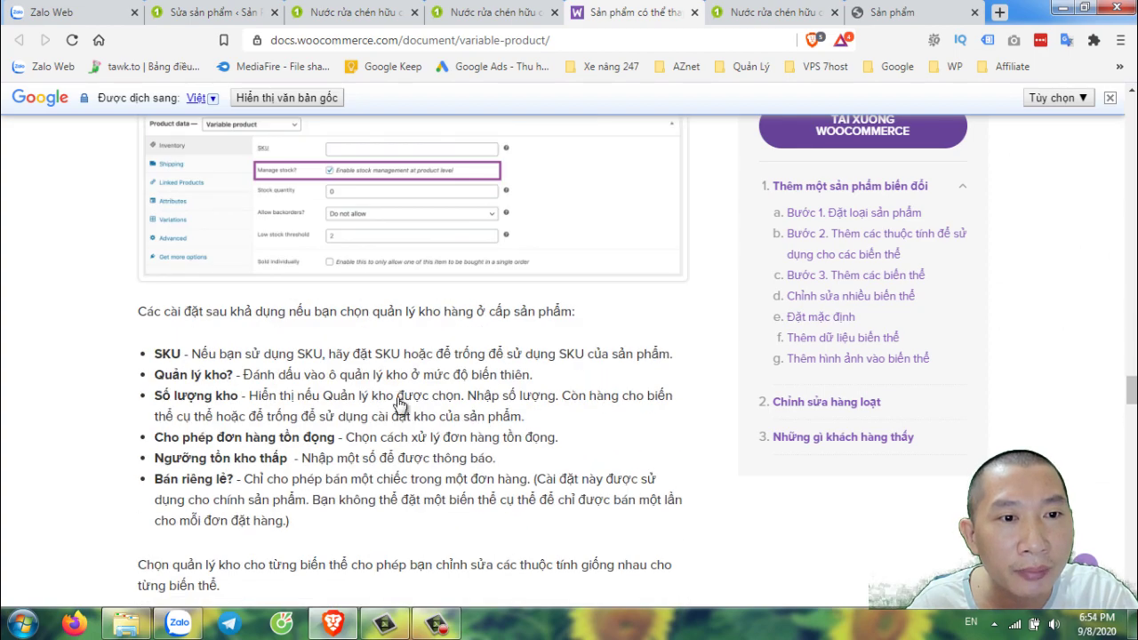
pyautogui.scroll(-10, 399, 405)
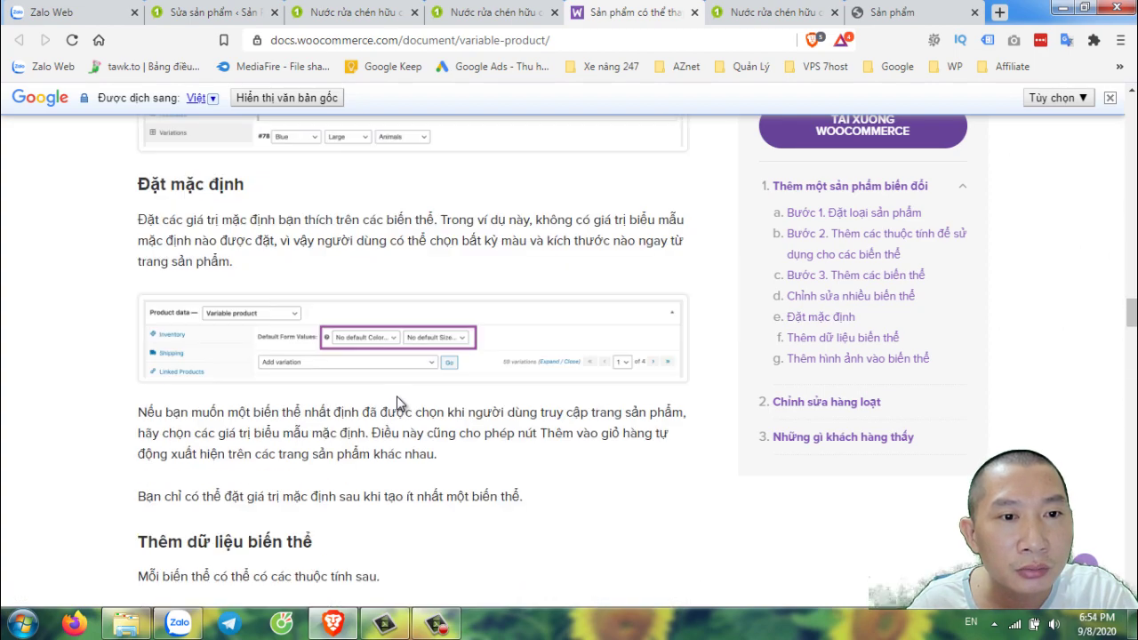
pyautogui.scroll(4, 397, 403)
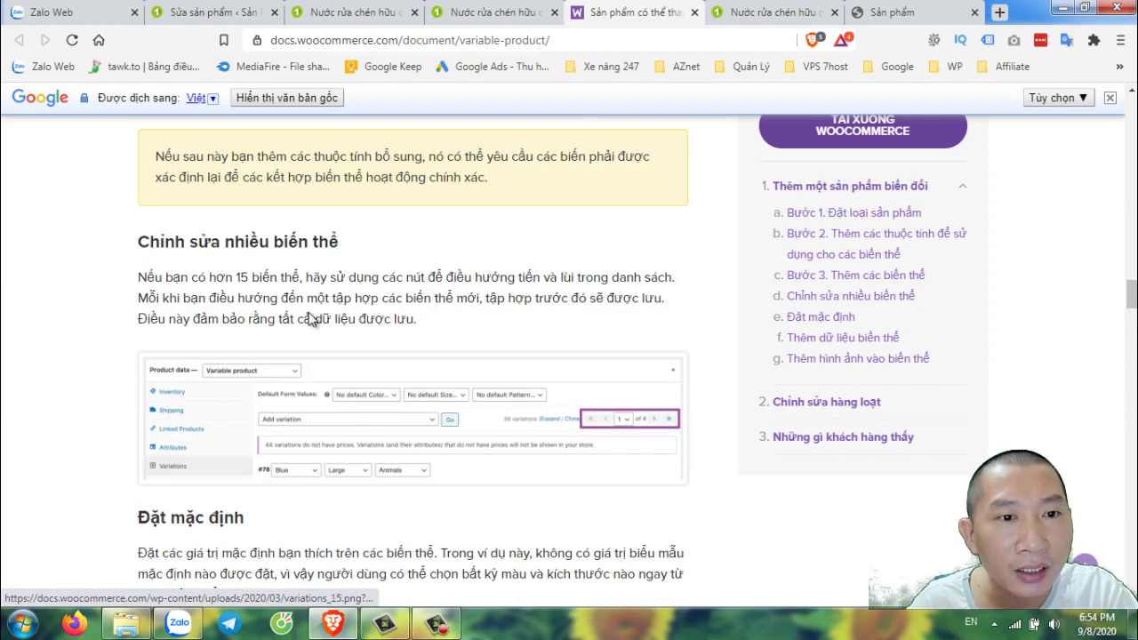
pyautogui.moveTo(231, 282); pyautogui.dragTo(417, 289)
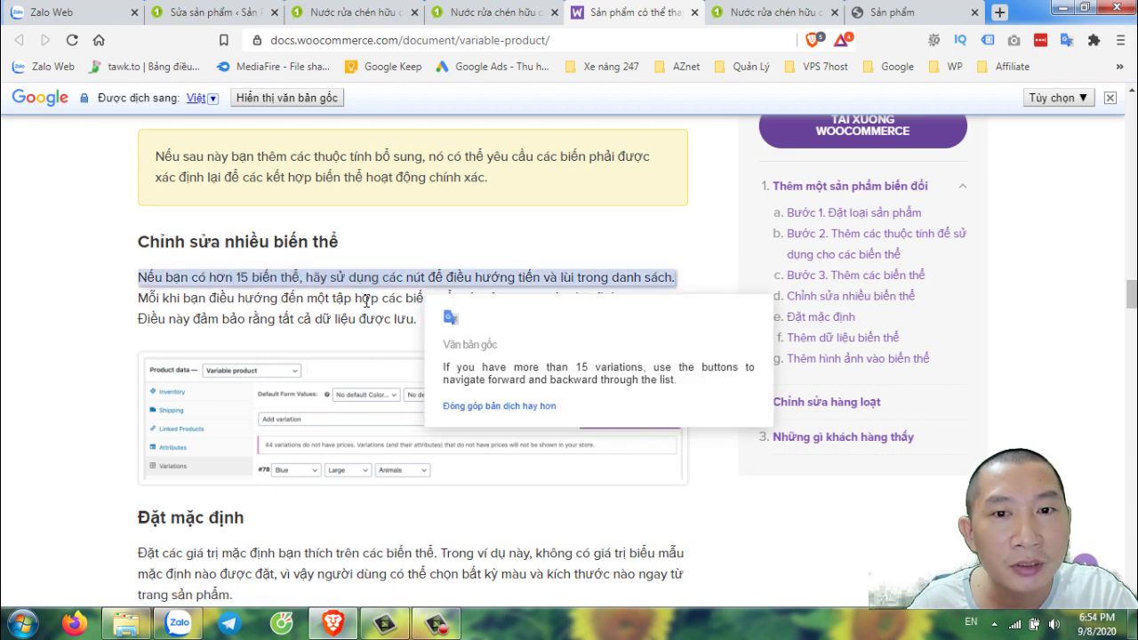
pyautogui.scroll(-7, 491, 479)
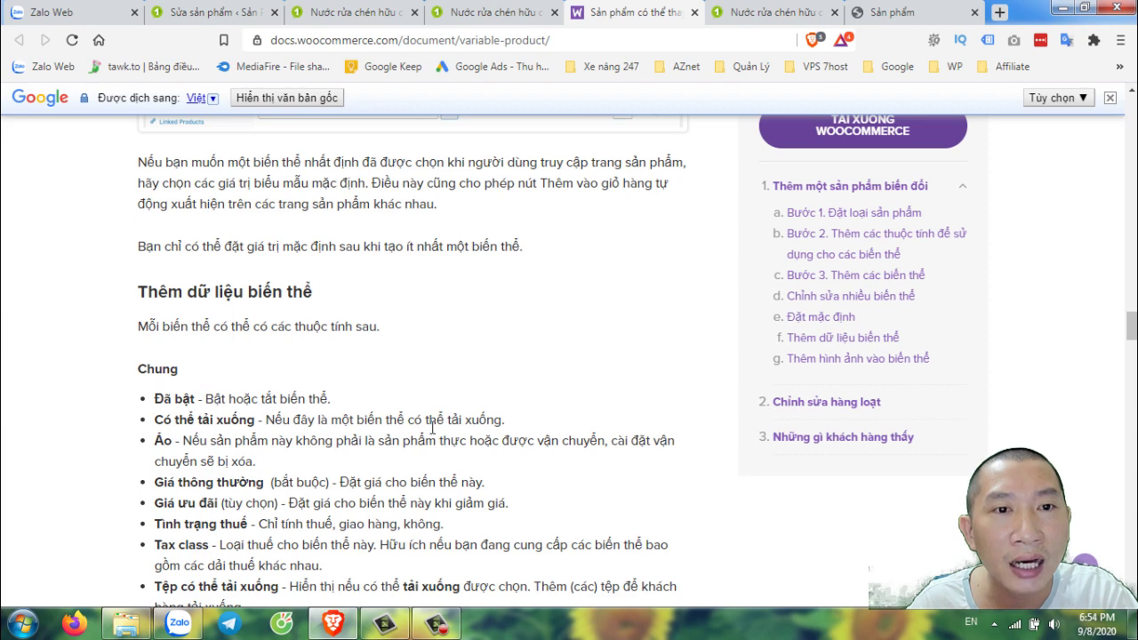
pyautogui.moveTo(440, 425)
pyautogui.scroll(-3, 507, 412)
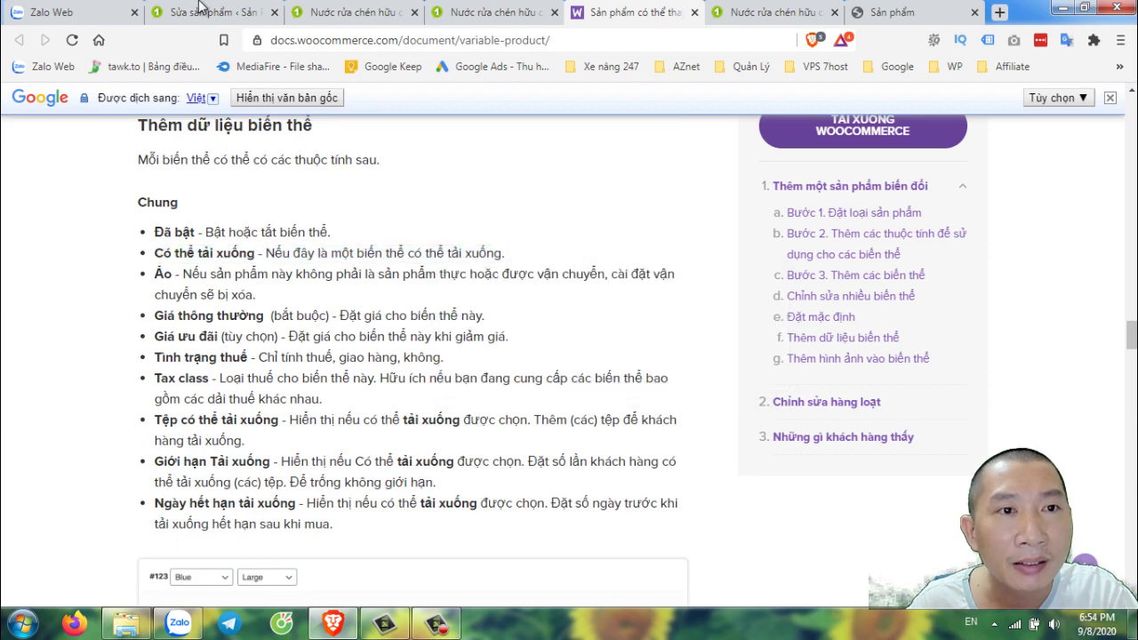
# Step: Back in the product editor, set the 1 lít Tím variation's regular price to 20000 and sale price to 18000
pyautogui.hotkey('ctrl', '2')
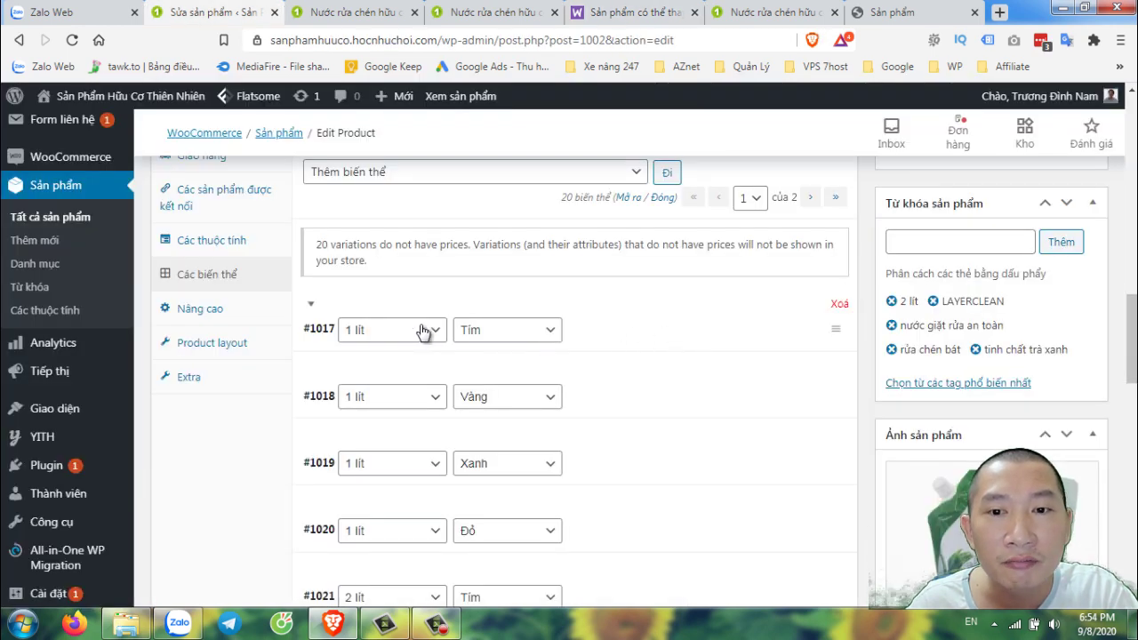
pyautogui.click(320, 332)
pyautogui.scroll(-5, 320, 335)
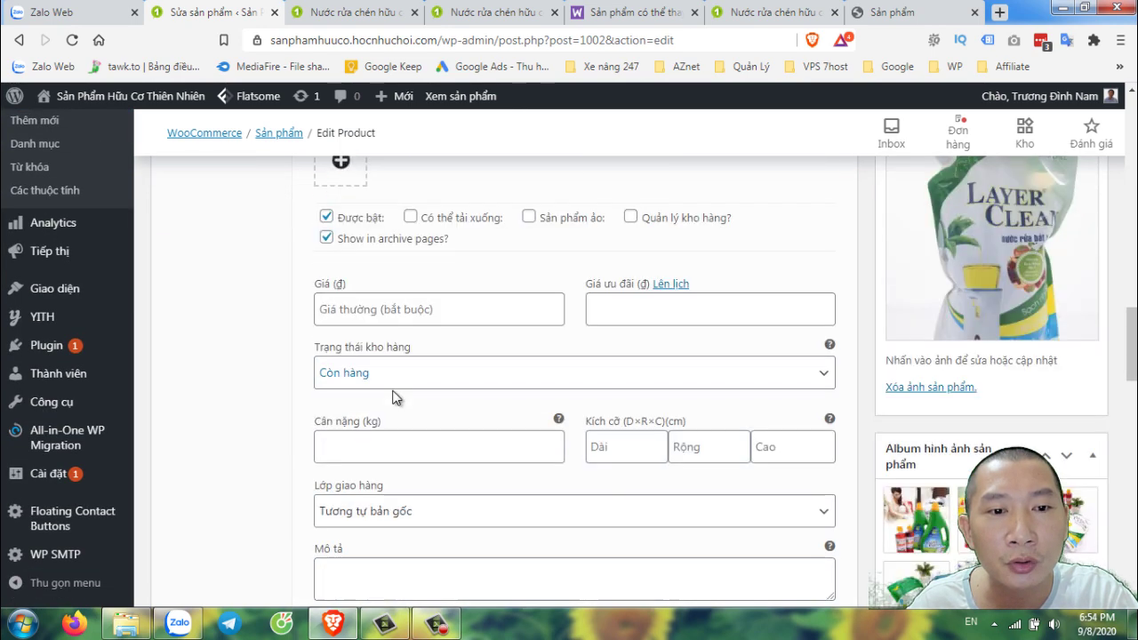
pyautogui.scroll(2, 353, 277)
pyautogui.click(356, 309)
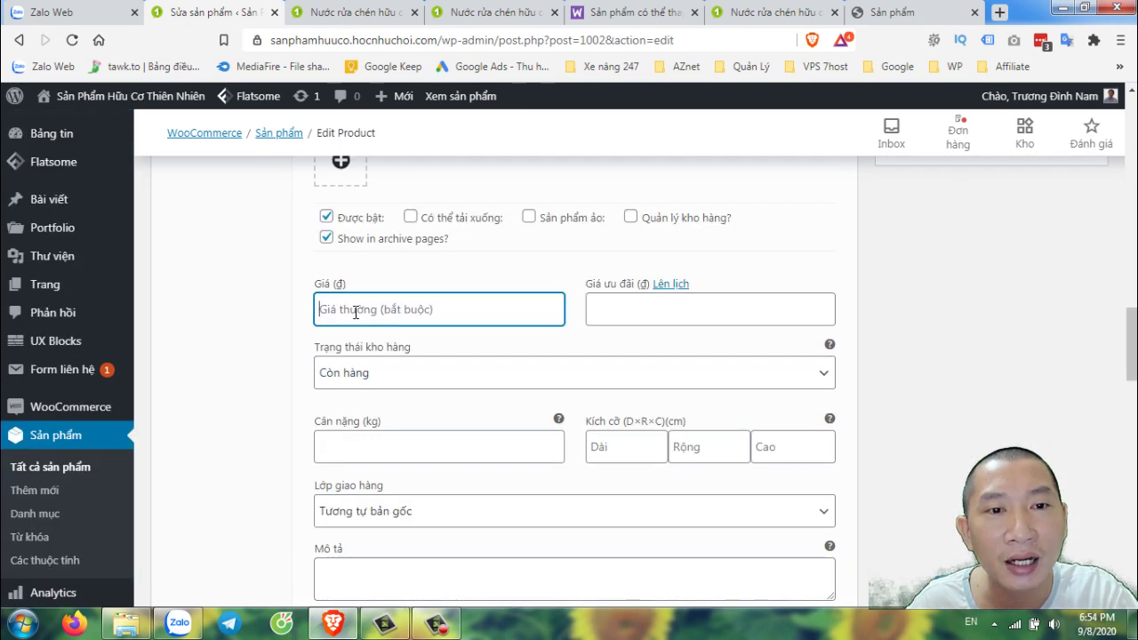
pyautogui.write('20')
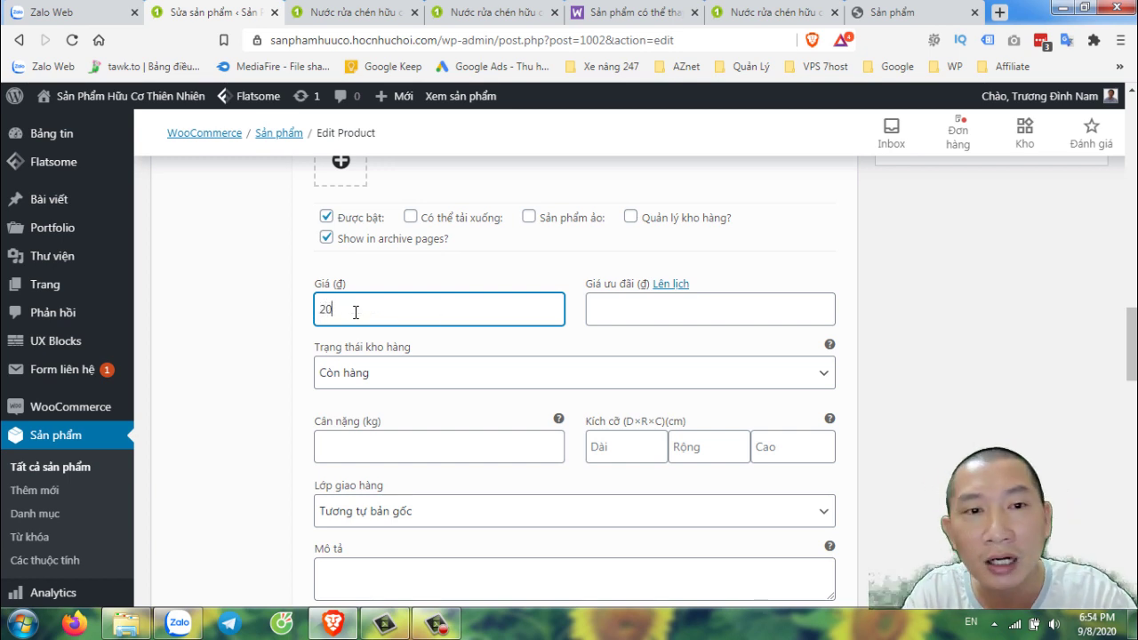
pyautogui.write('000')
pyautogui.press('Tab')
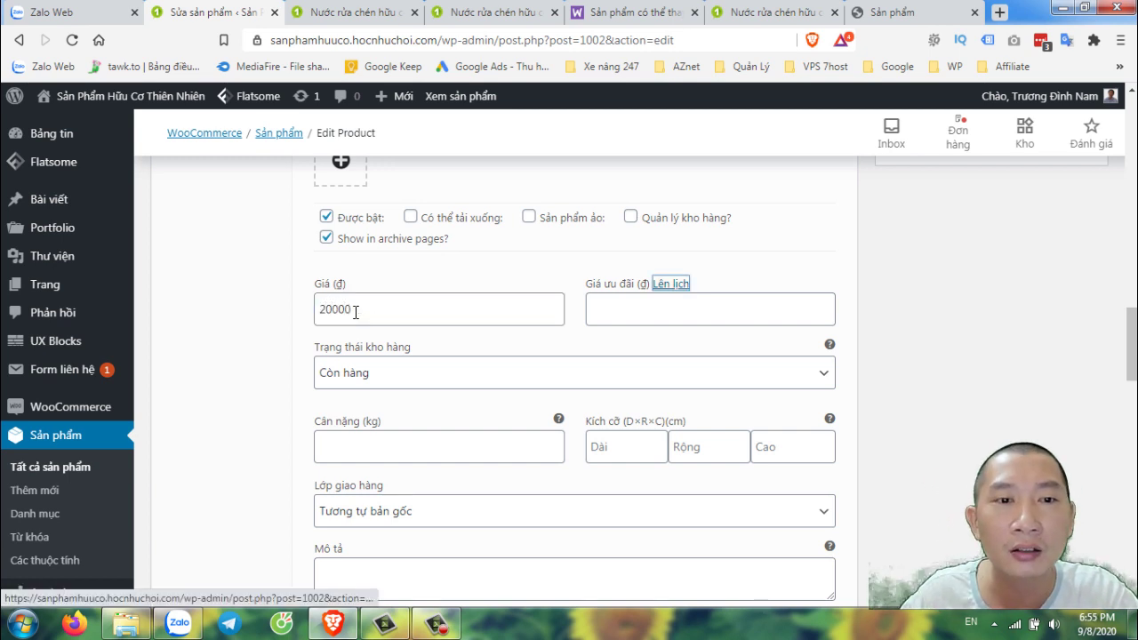
pyautogui.click(665, 312)
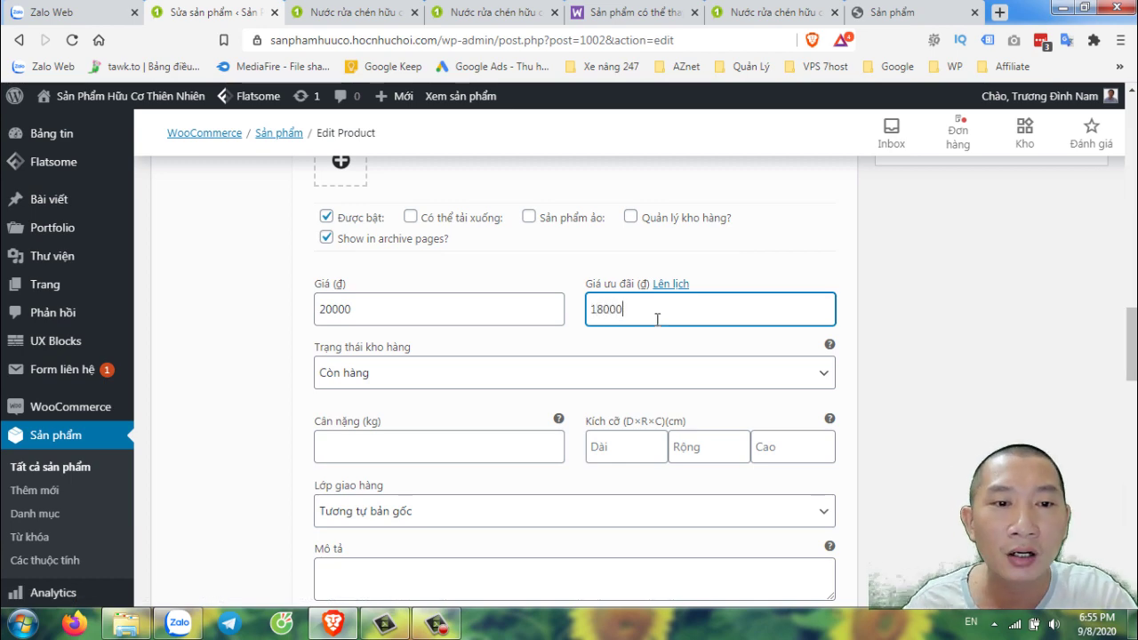
# Step: Set the 1 lít Vàng variation's regular price to 30000 and its sale price to 25000
pyautogui.scroll(-4, 249, 462)
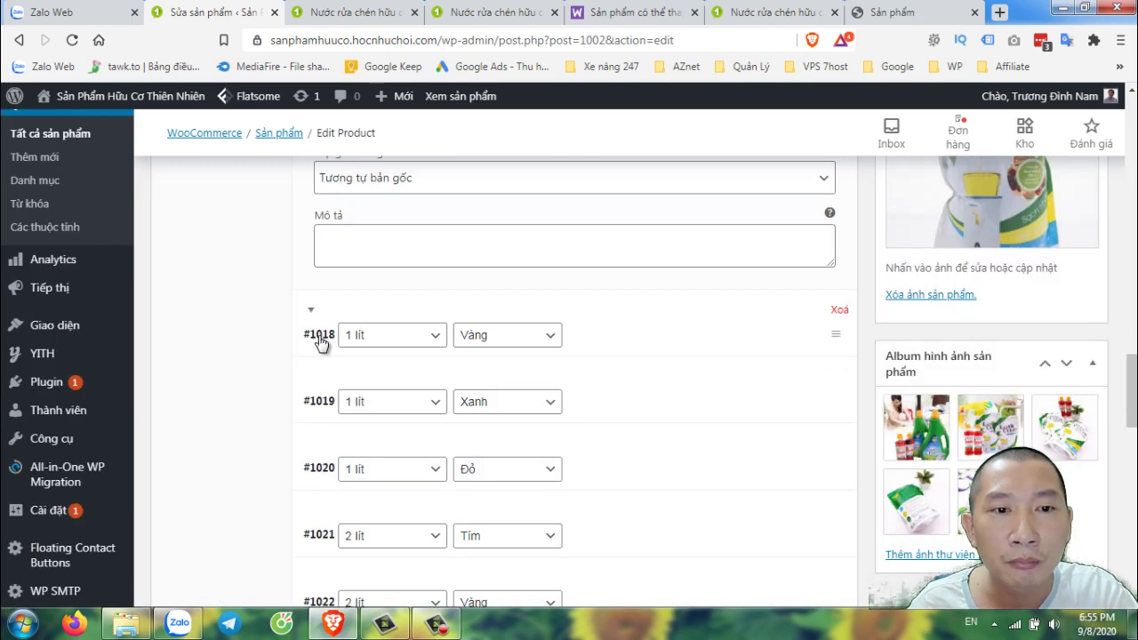
pyautogui.click(320, 338)
pyautogui.scroll(-3, 347, 413)
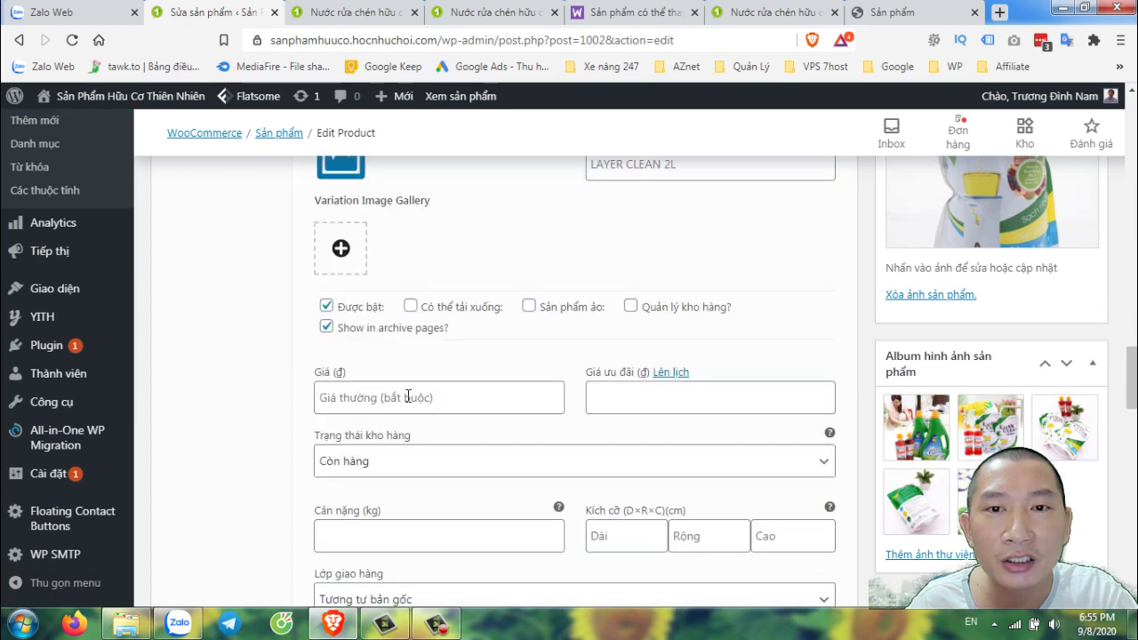
pyautogui.scroll(-2, 440, 380)
pyautogui.click(372, 372)
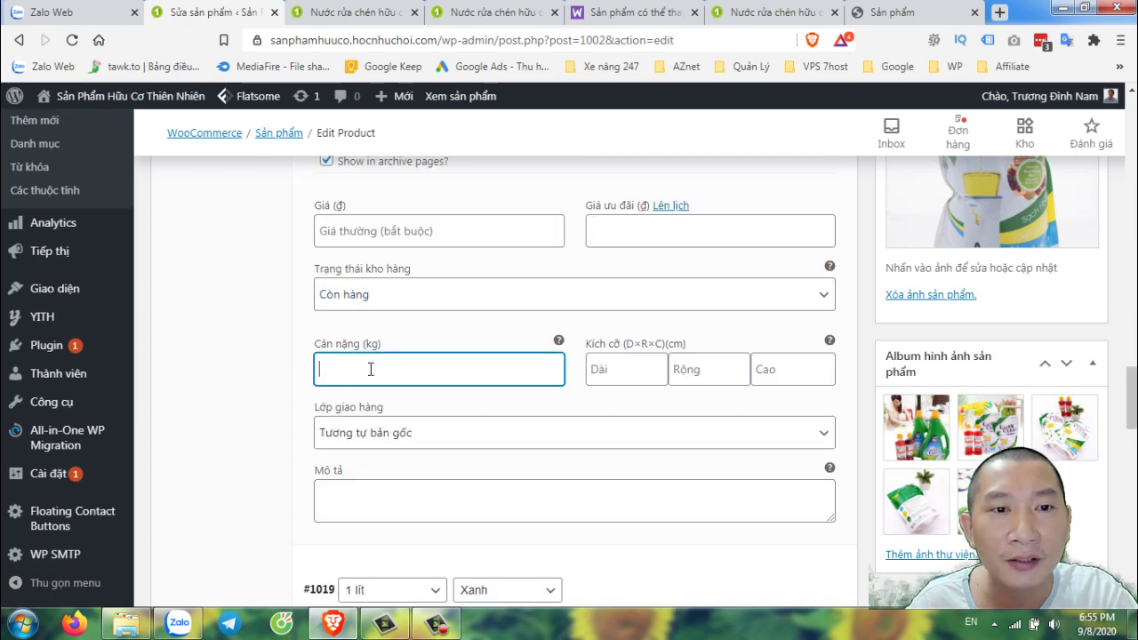
pyautogui.click(366, 227)
pyautogui.write('3')
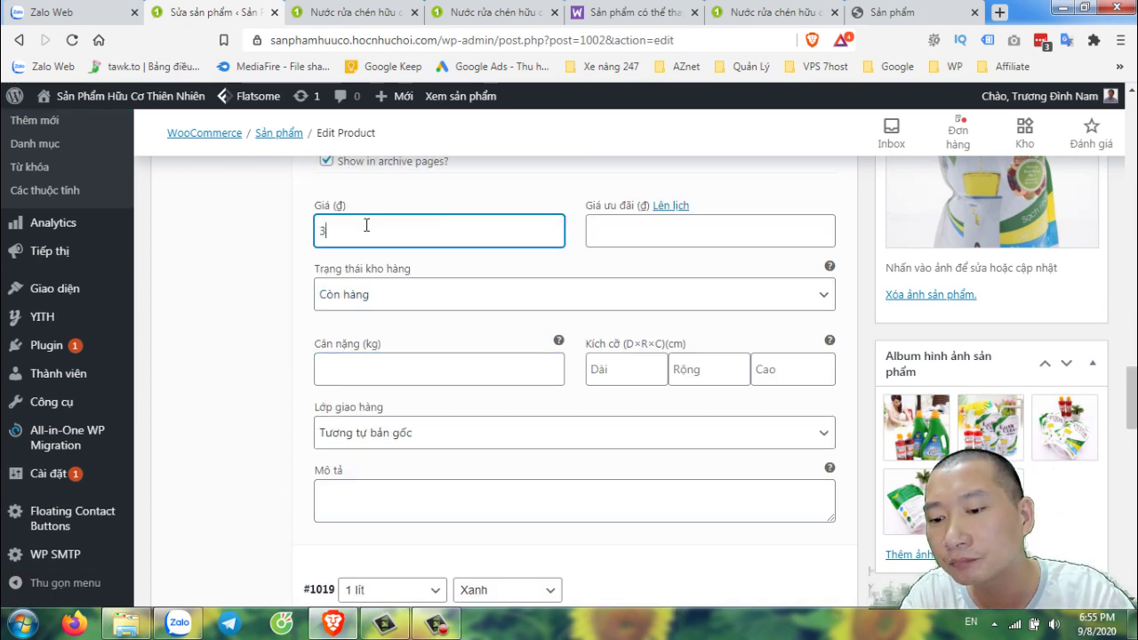
pyautogui.write('0000')
pyautogui.press('Tab')
pyautogui.press('Tab')
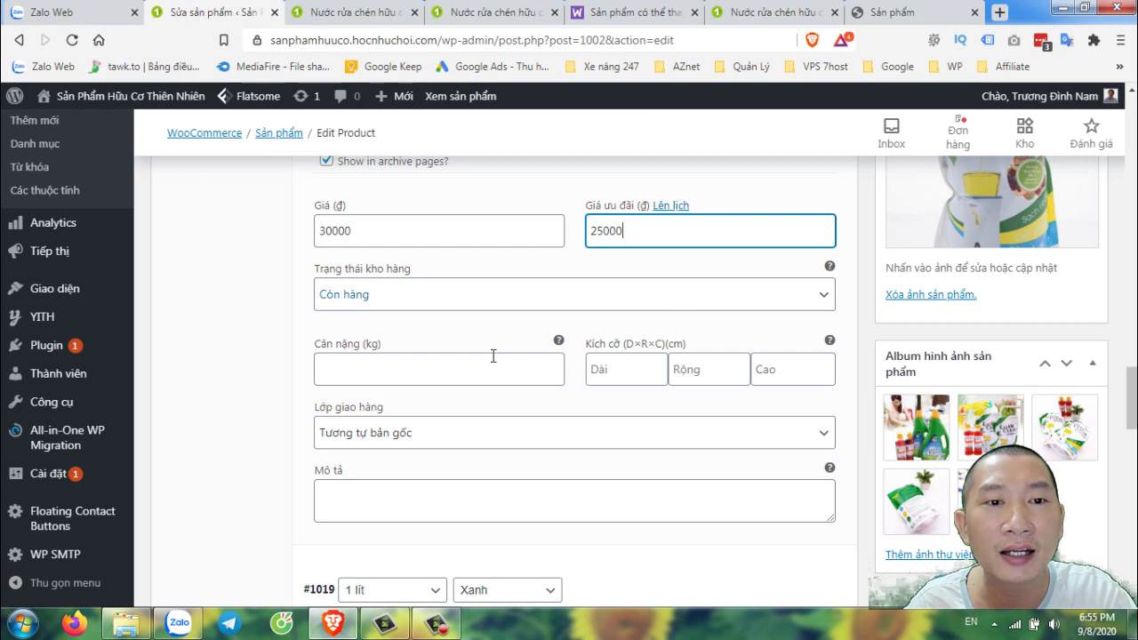
pyautogui.click(246, 393)
# Step: Set the 1 lít Xanh variation's regular price to 25000 and its sale price to 22000
pyautogui.scroll(-5, 246, 393)
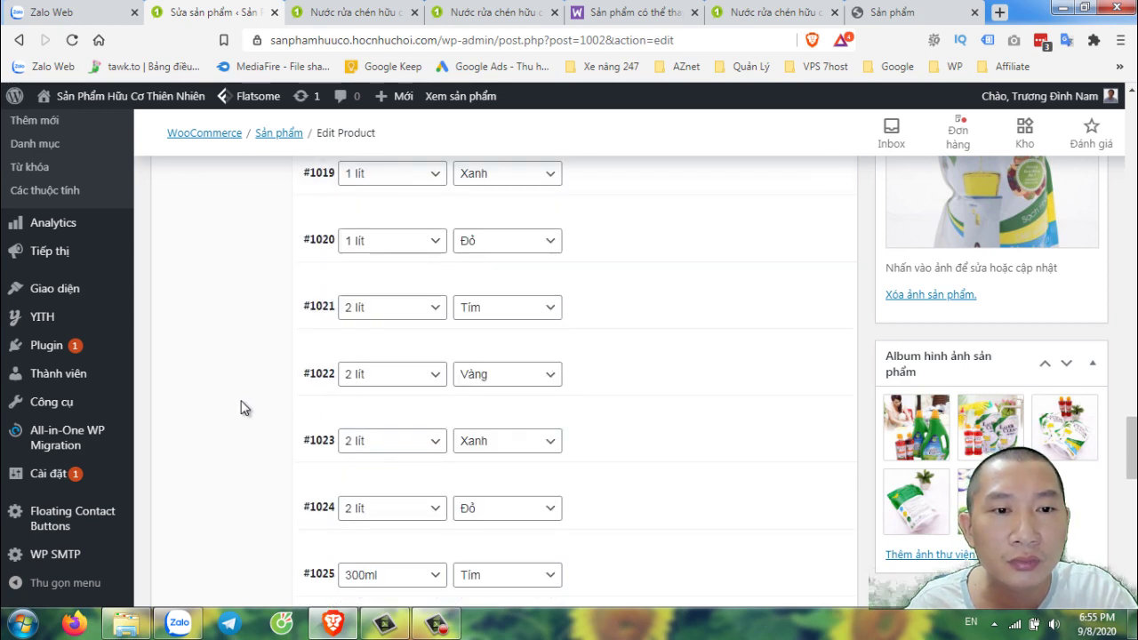
pyautogui.click(322, 185)
pyautogui.scroll(-2, 536, 373)
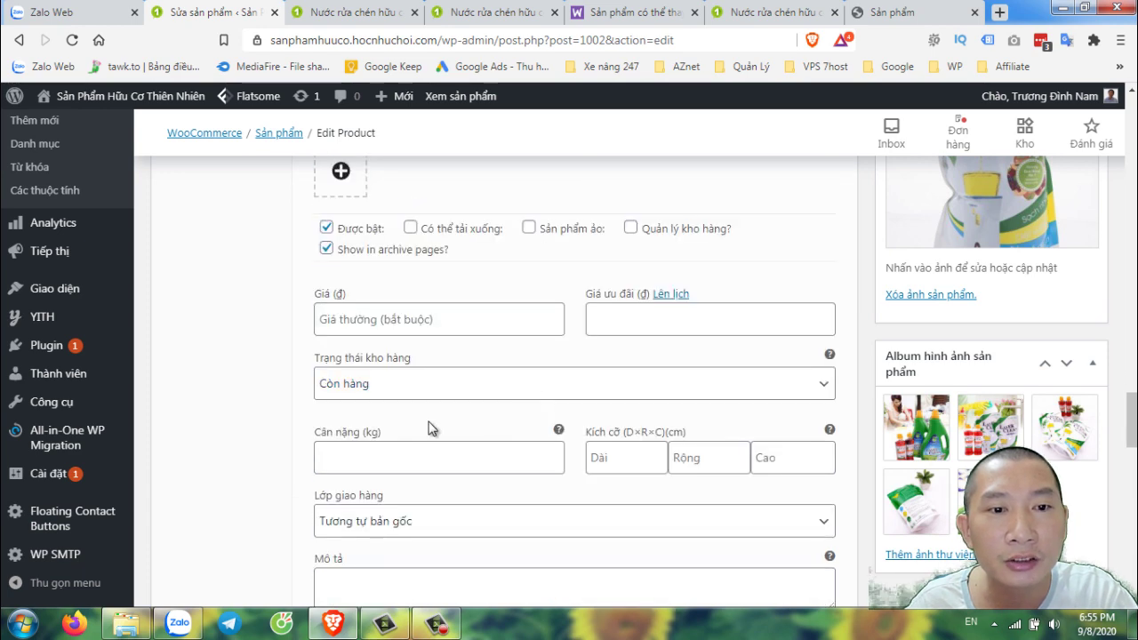
pyautogui.click(381, 321)
pyautogui.write('25000')
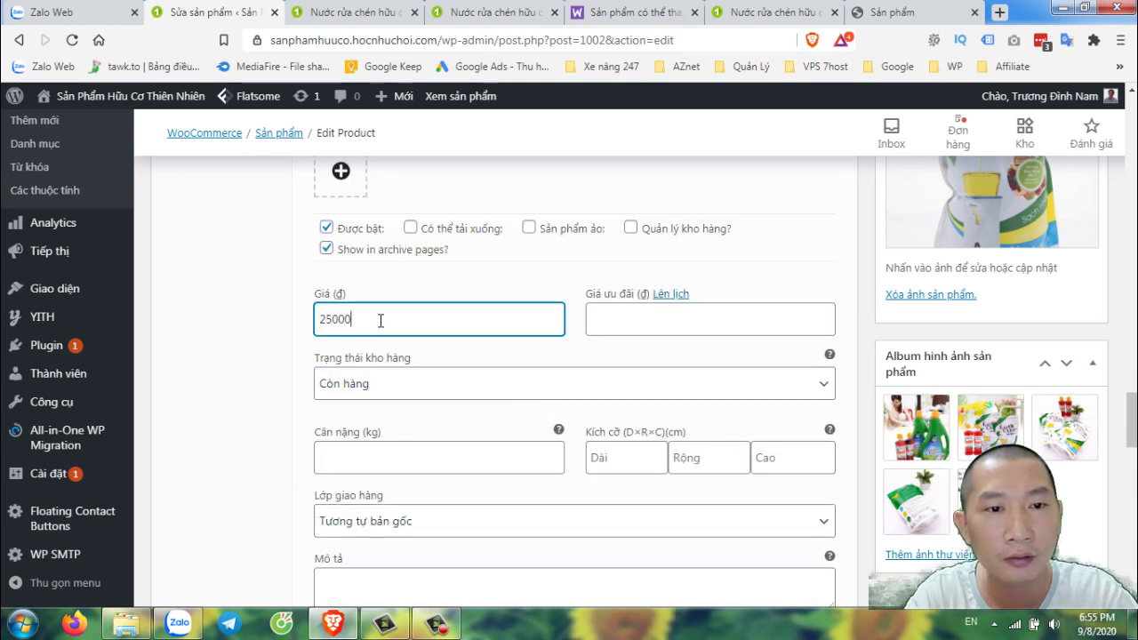
pyautogui.press('Tab')
pyautogui.press('Tab')
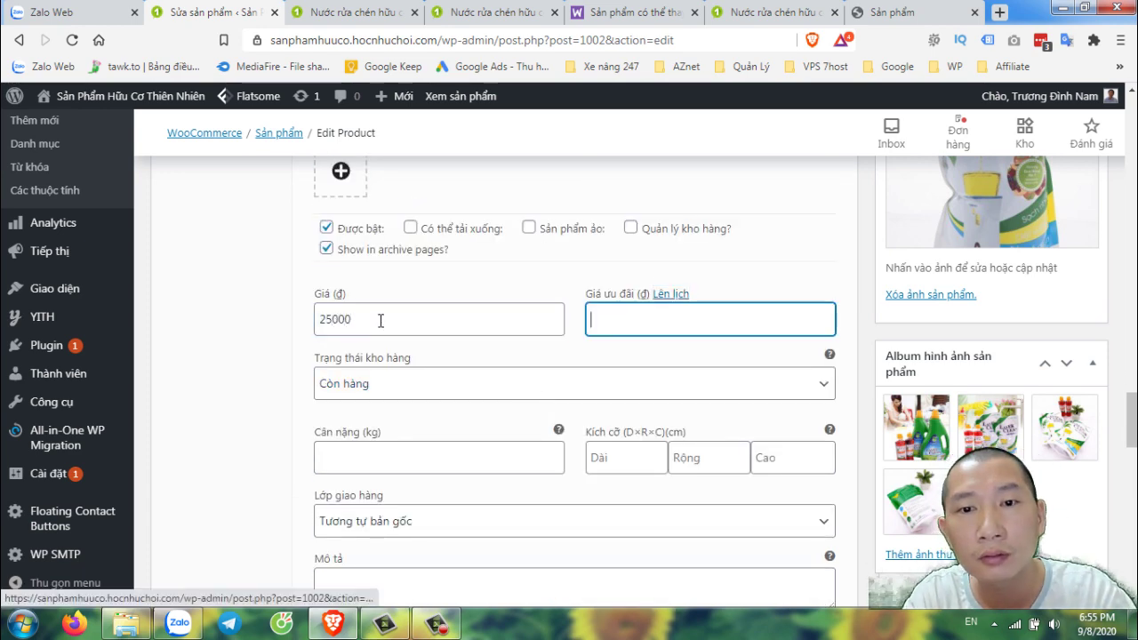
pyautogui.write('22000')
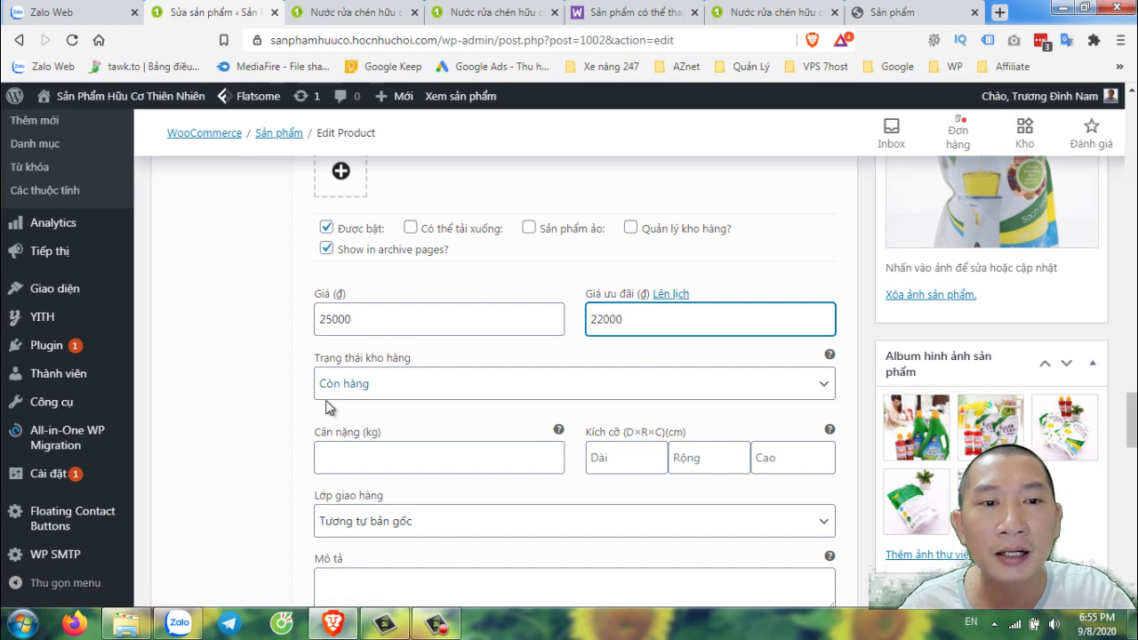
# Step: Save the price changes made to the product's variations
pyautogui.scroll(-15, 325, 407)
pyautogui.scroll(3, 365, 313)
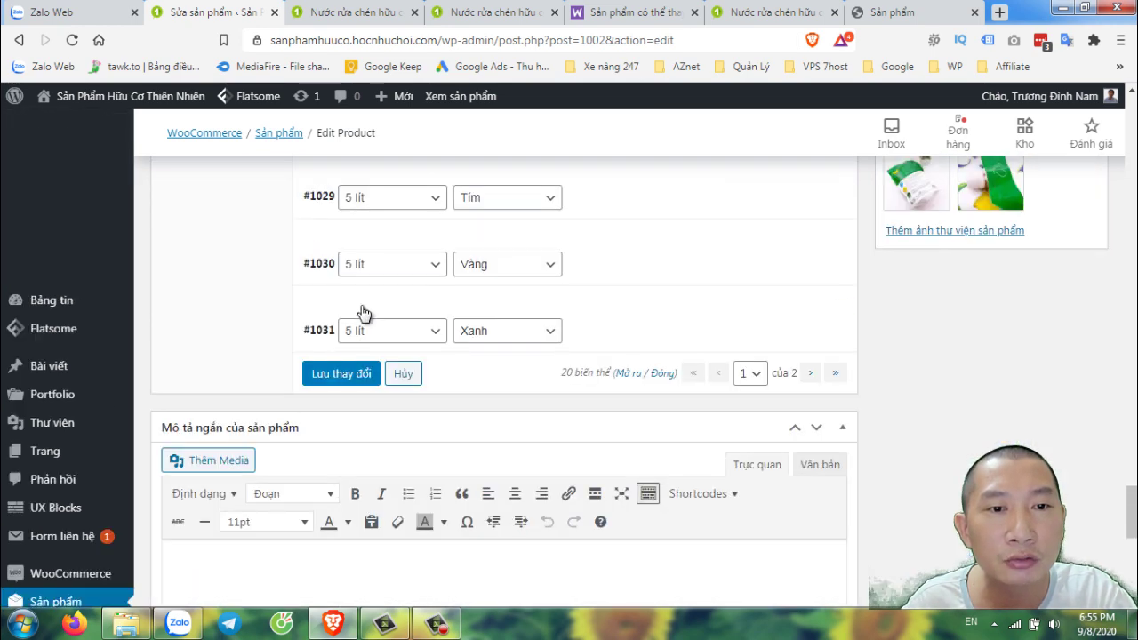
pyautogui.click(341, 373)
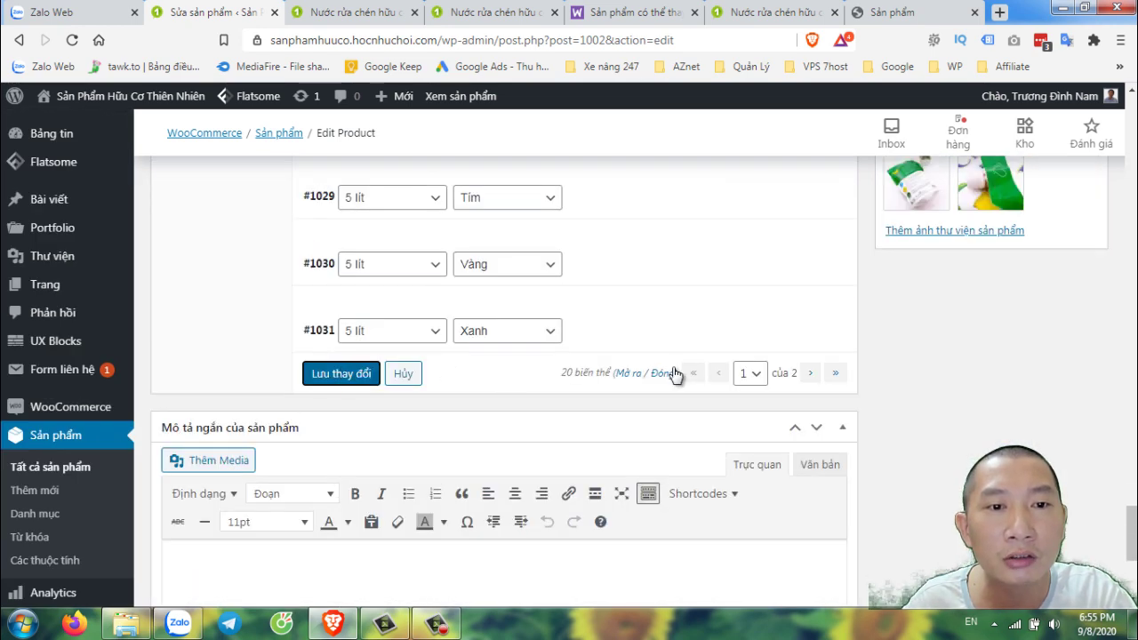
# Step: Reload the product's storefront page and choose volume 1 lít and color Tím to check the variation's price
pyautogui.click(364, 11)
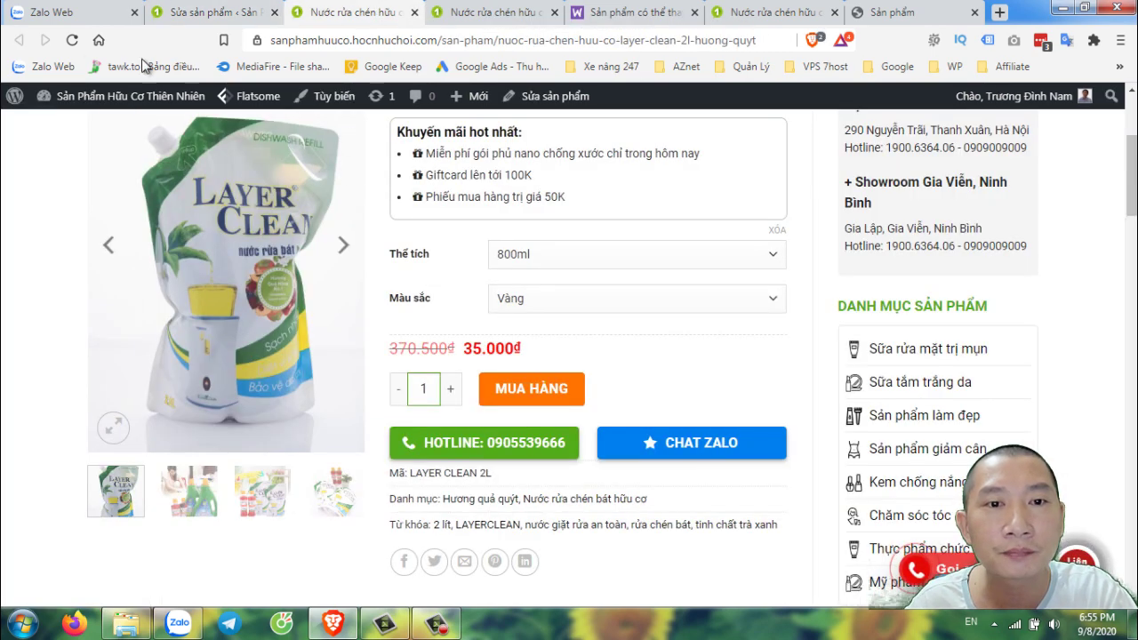
pyautogui.click(72, 40)
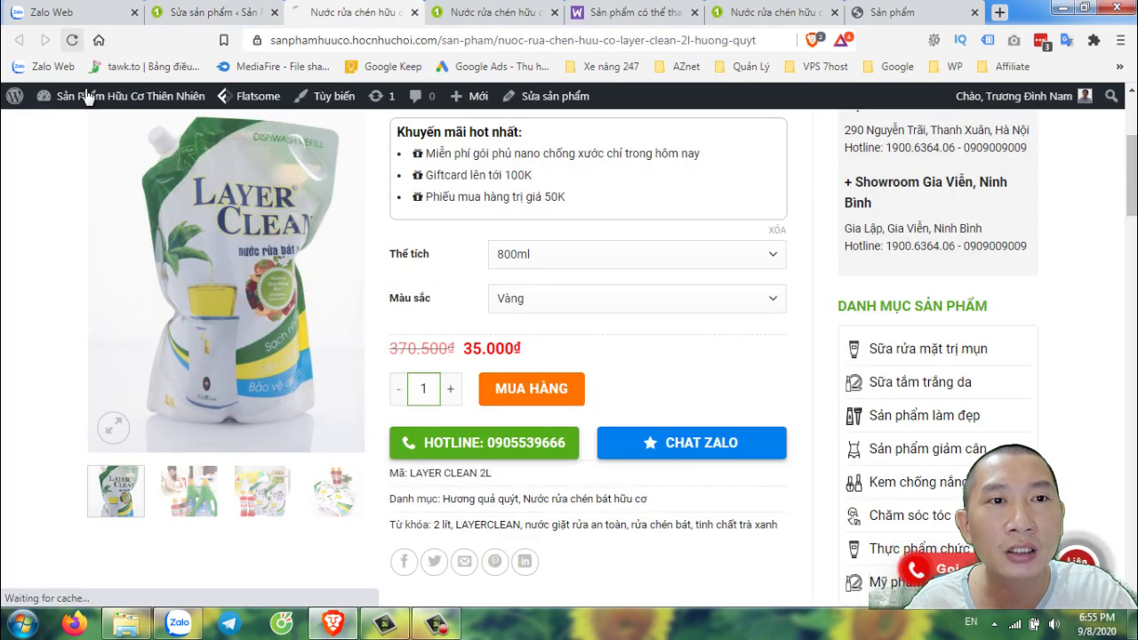
pyautogui.click(194, 10)
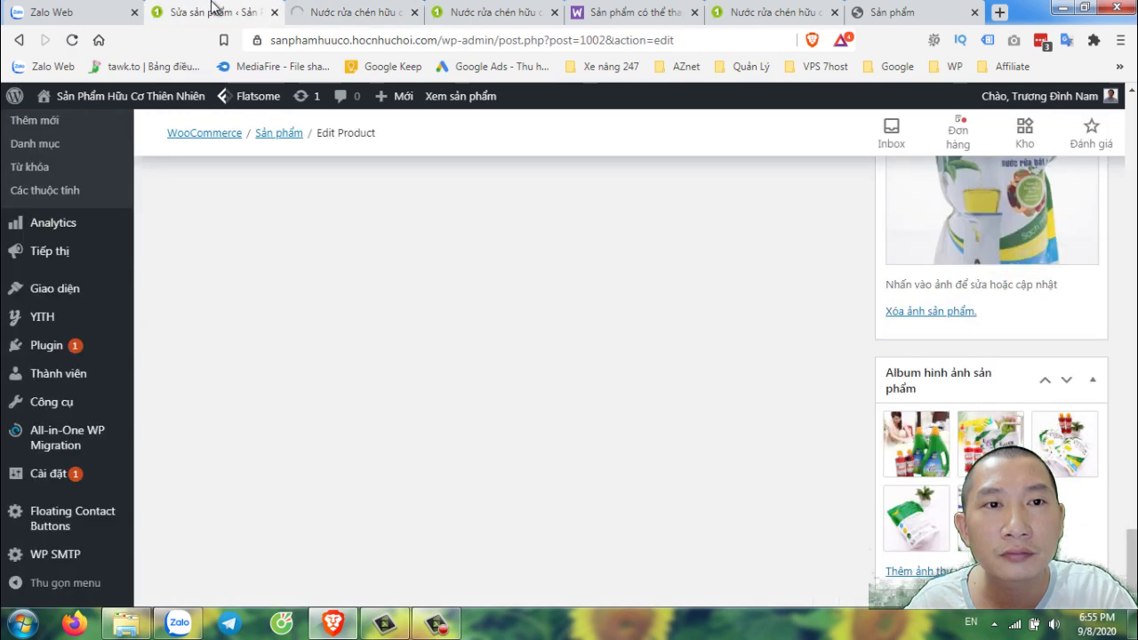
pyautogui.click(360, 10)
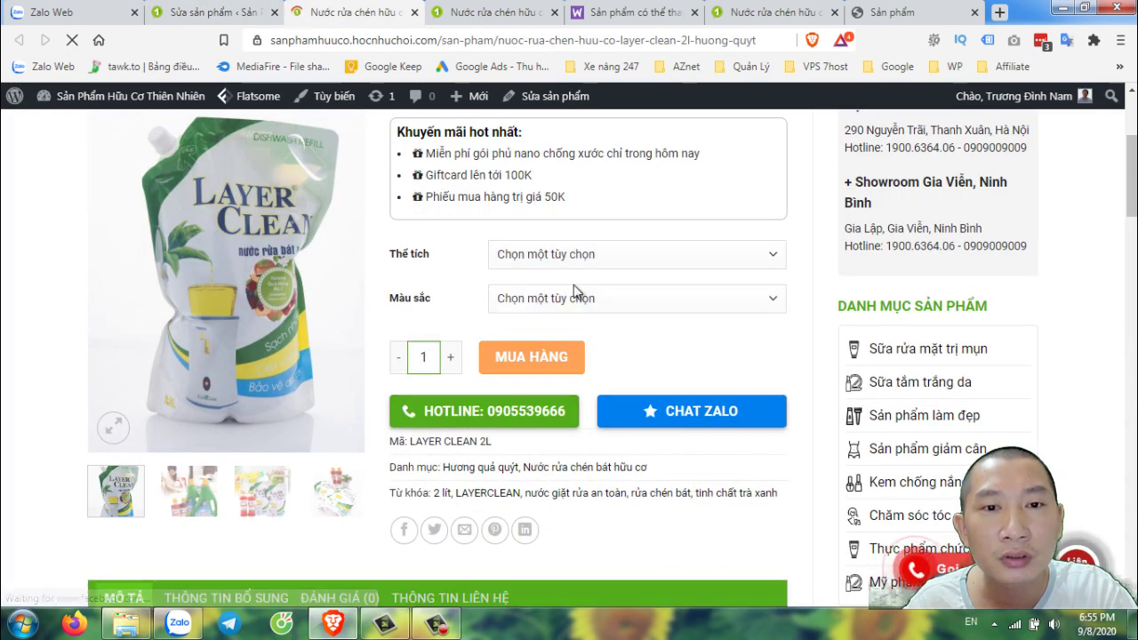
pyautogui.click(587, 255)
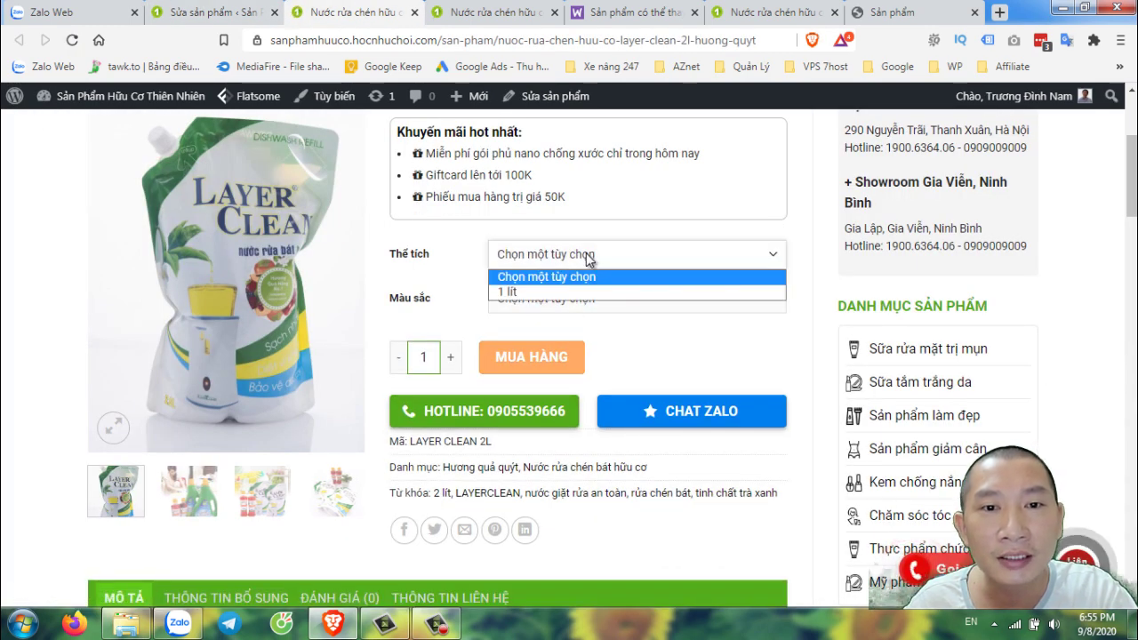
pyautogui.click(551, 291)
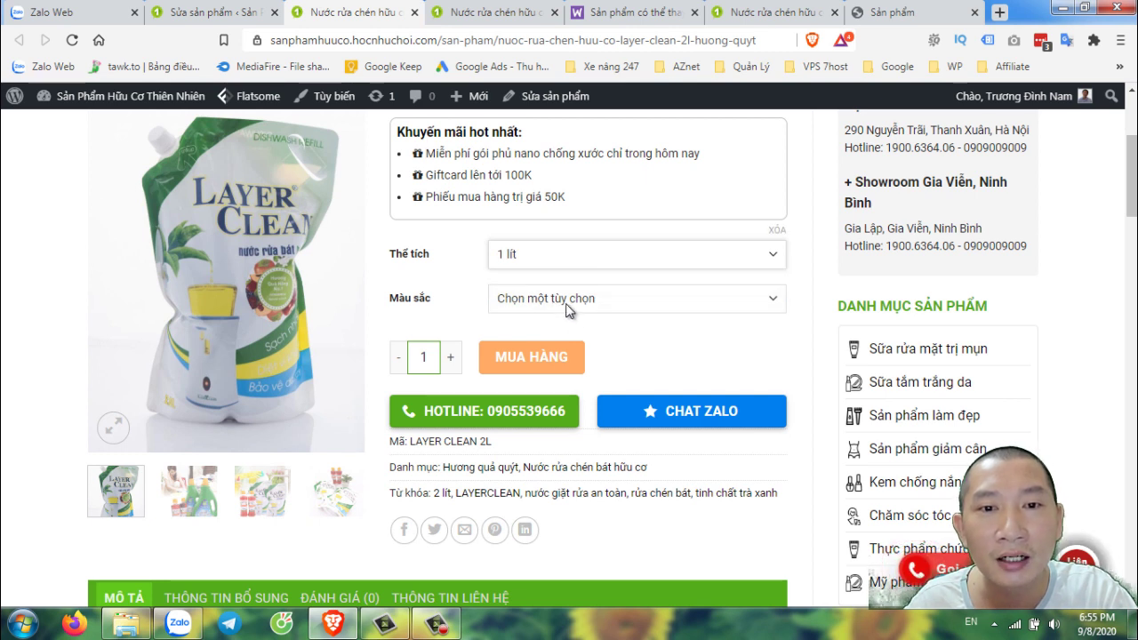
pyautogui.click(569, 302)
pyautogui.click(527, 334)
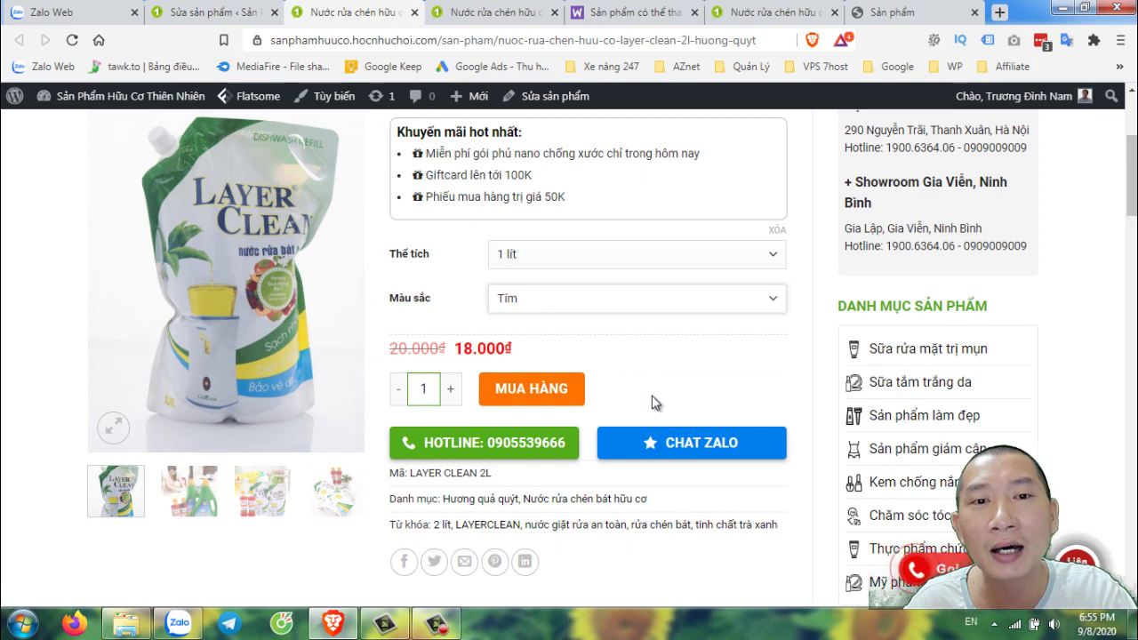
# Step: Compare the default form values in the product editor with the options preselected on the reloaded storefront page
pyautogui.click(214, 9)
pyautogui.scroll(10, 559, 383)
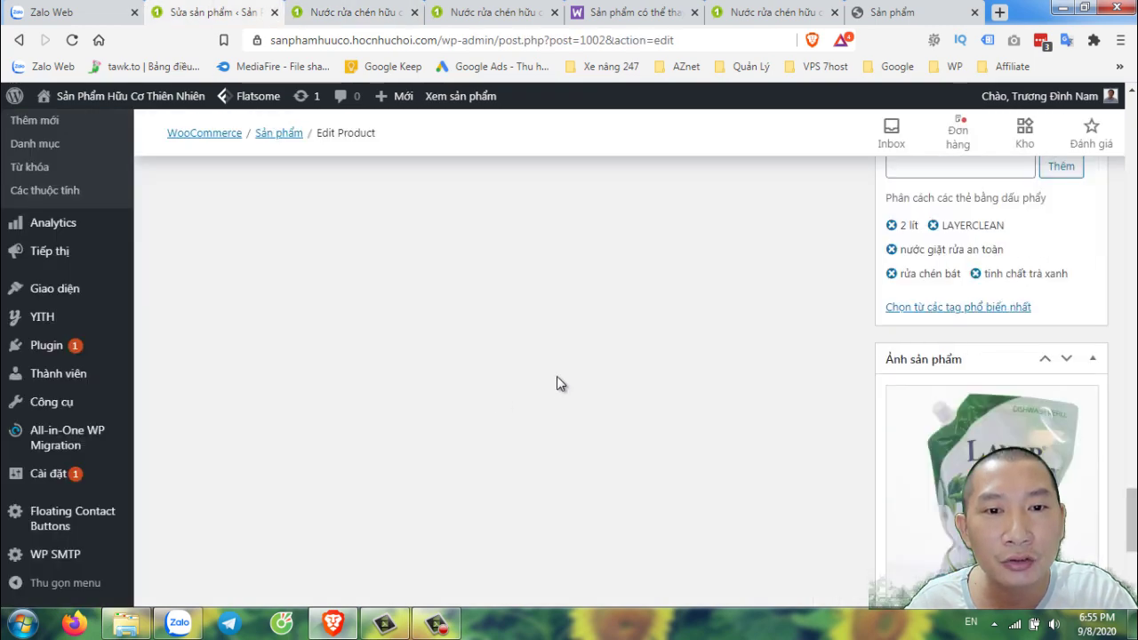
pyautogui.scroll(10, 566, 379)
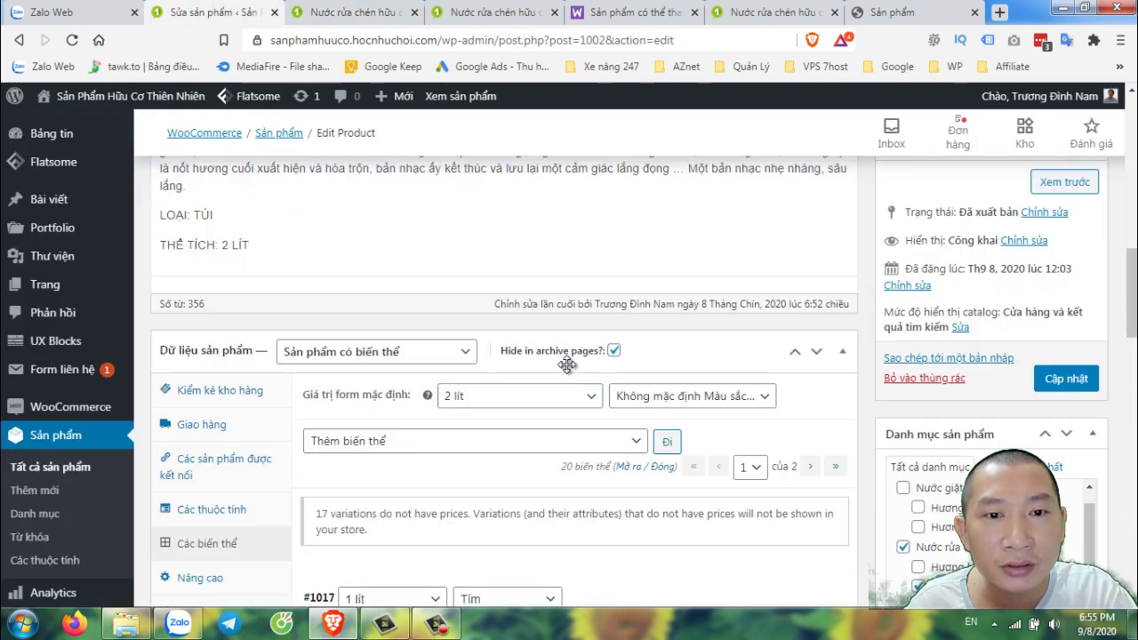
pyautogui.scroll(-2, 569, 371)
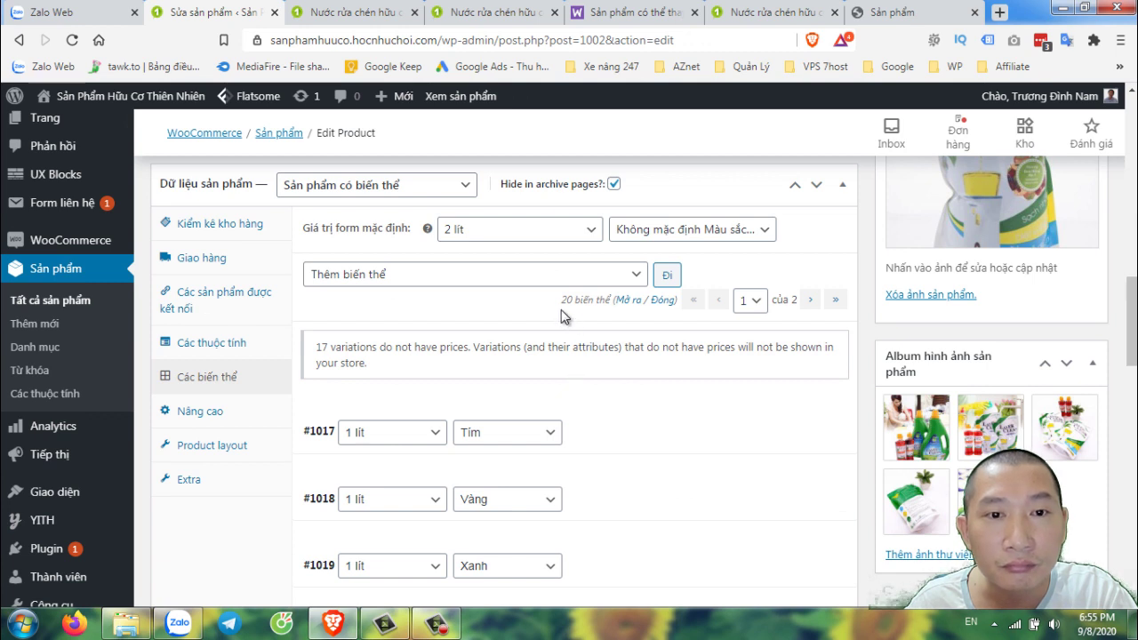
pyautogui.click(478, 231)
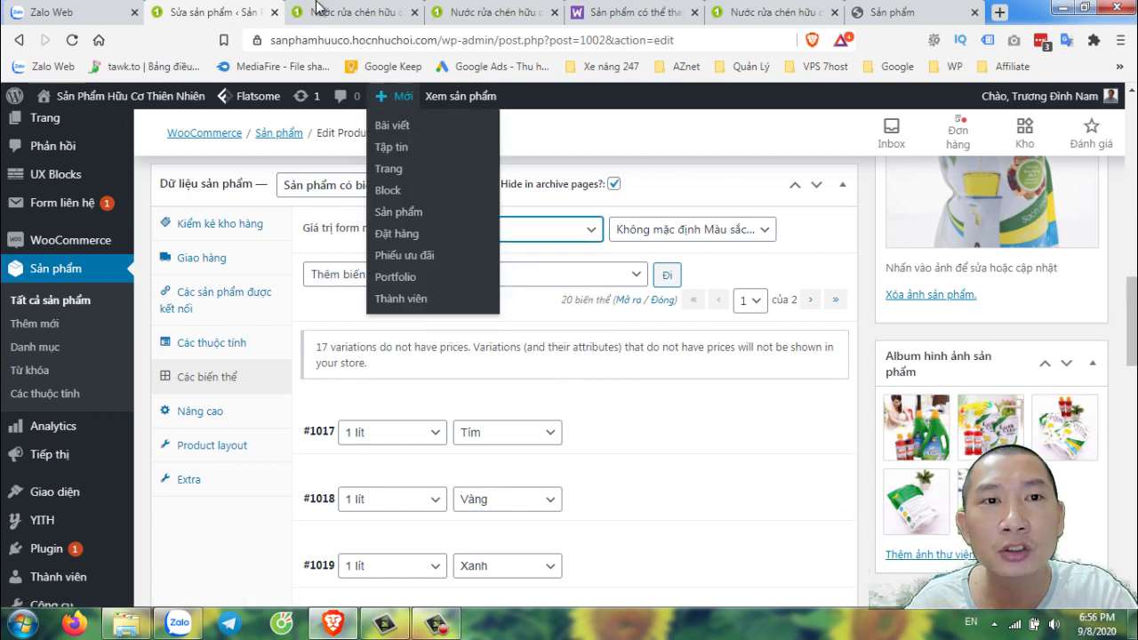
pyautogui.click(355, 13)
pyautogui.press('F5')
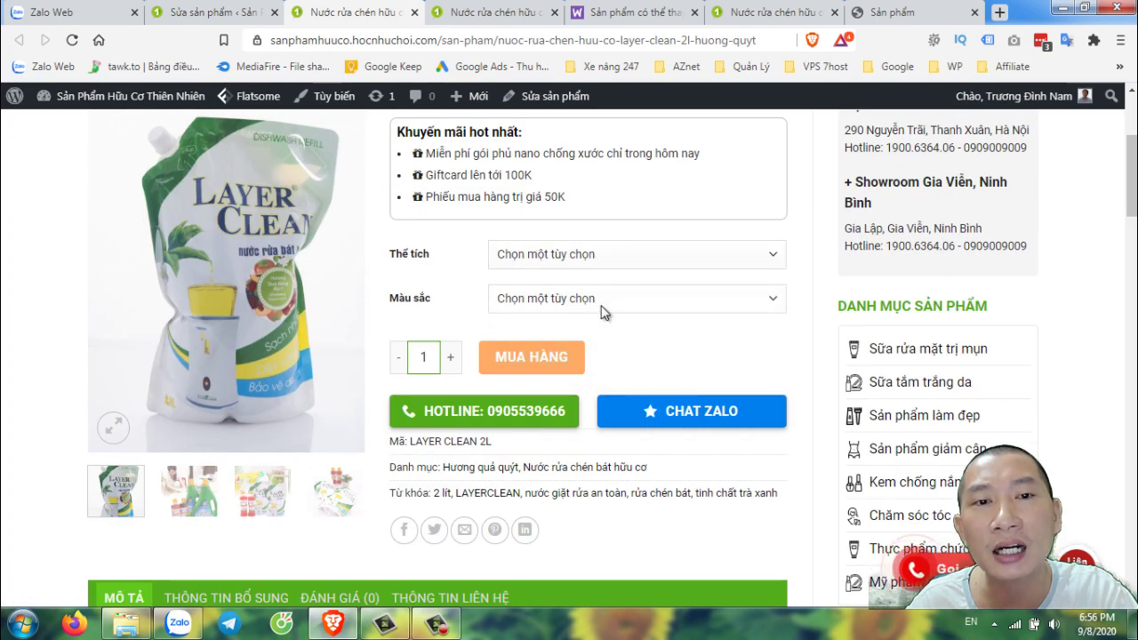
pyautogui.scroll(3, 614, 298)
pyautogui.click(221, 9)
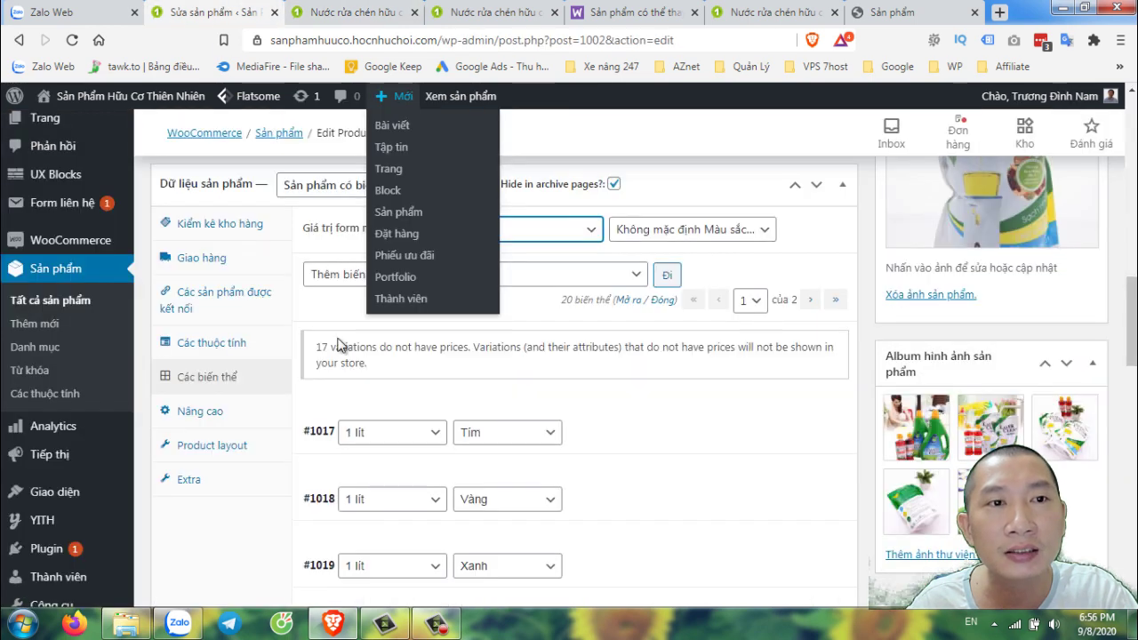
# Step: In the product editor, set the default form values to 1 lít for volume and Vàng for color
pyautogui.click(487, 233)
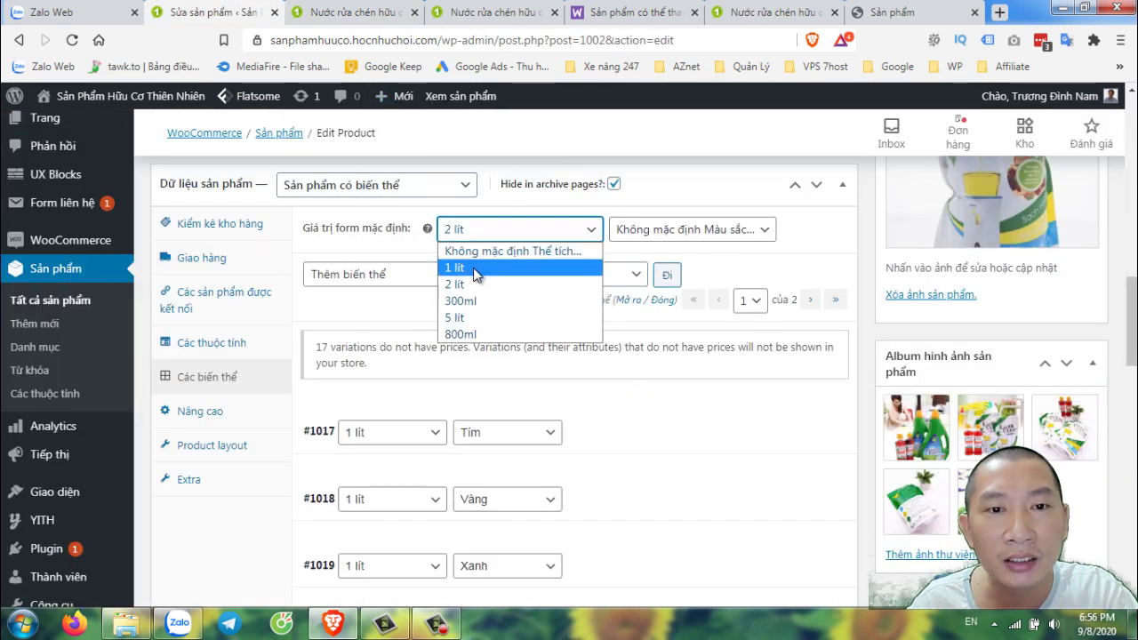
pyautogui.click(487, 270)
pyautogui.click(700, 240)
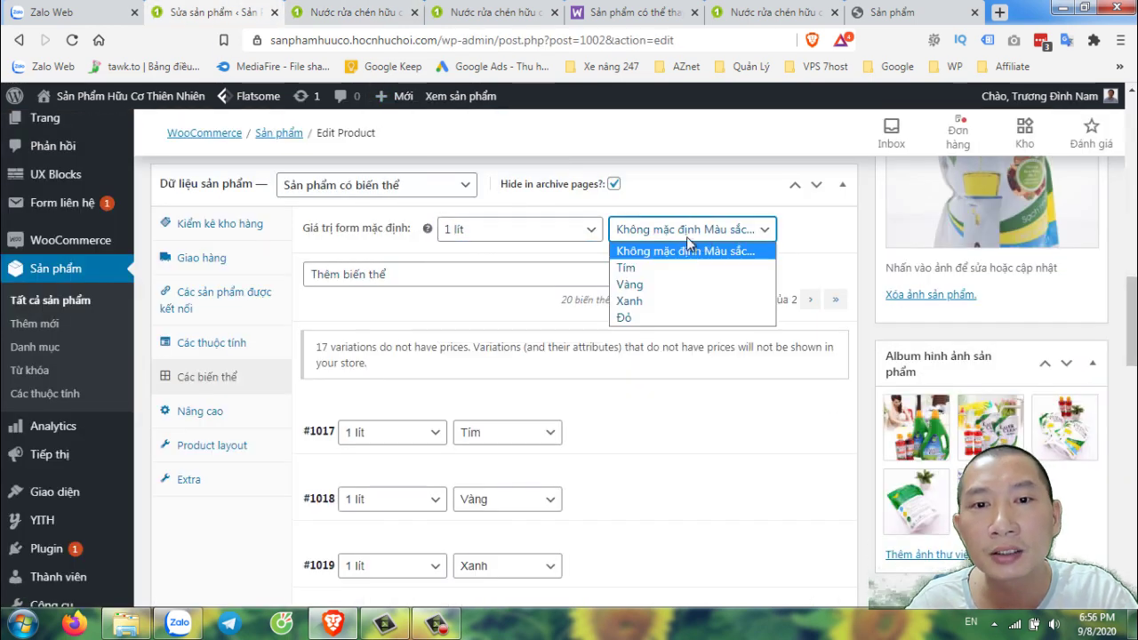
pyautogui.click(650, 281)
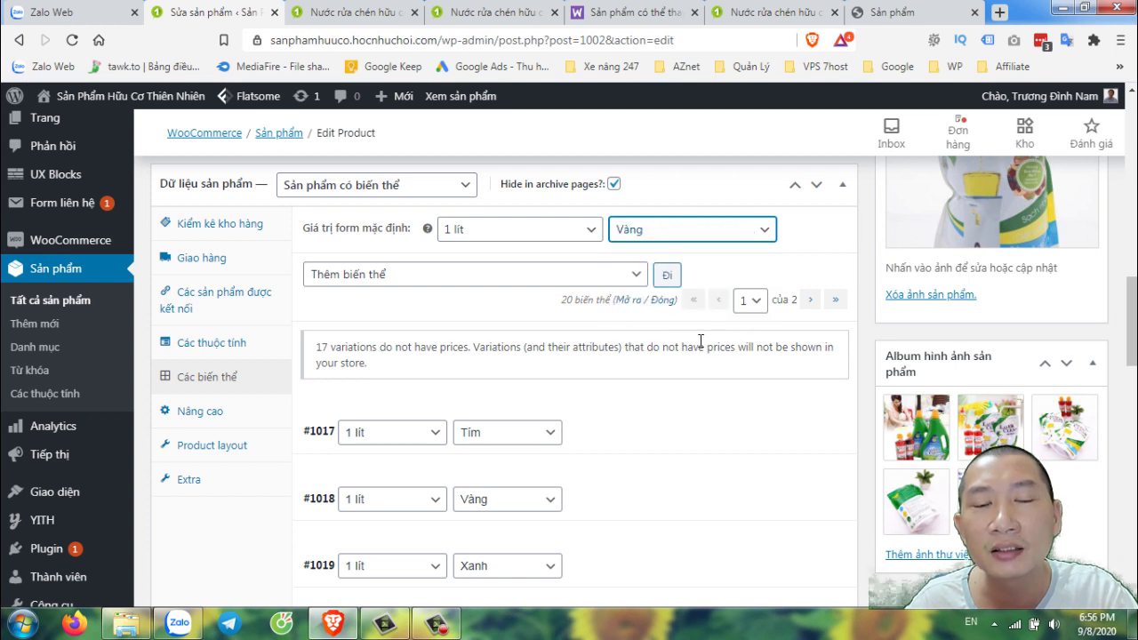
pyautogui.click(692, 233)
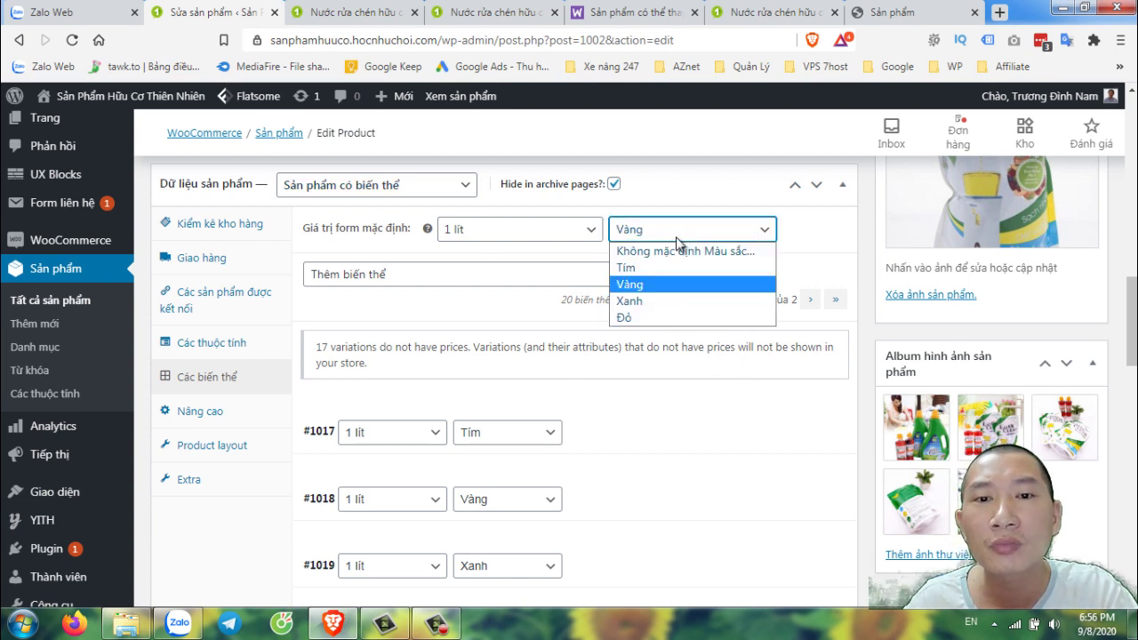
pyautogui.click(691, 184)
pyautogui.scroll(1, 677, 249)
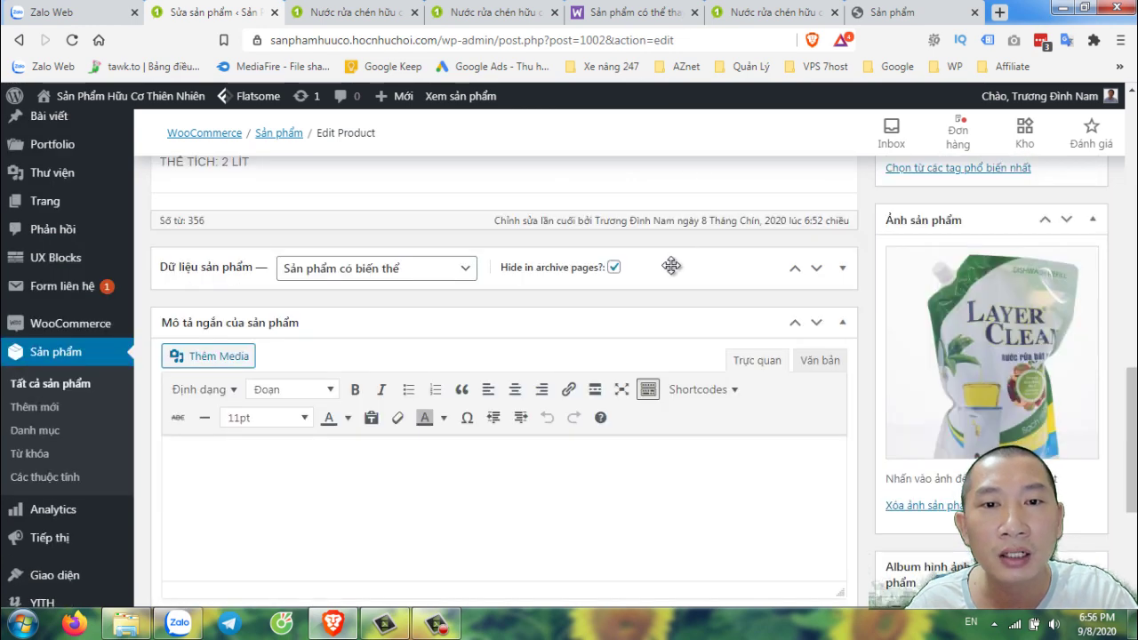
pyautogui.click(673, 267)
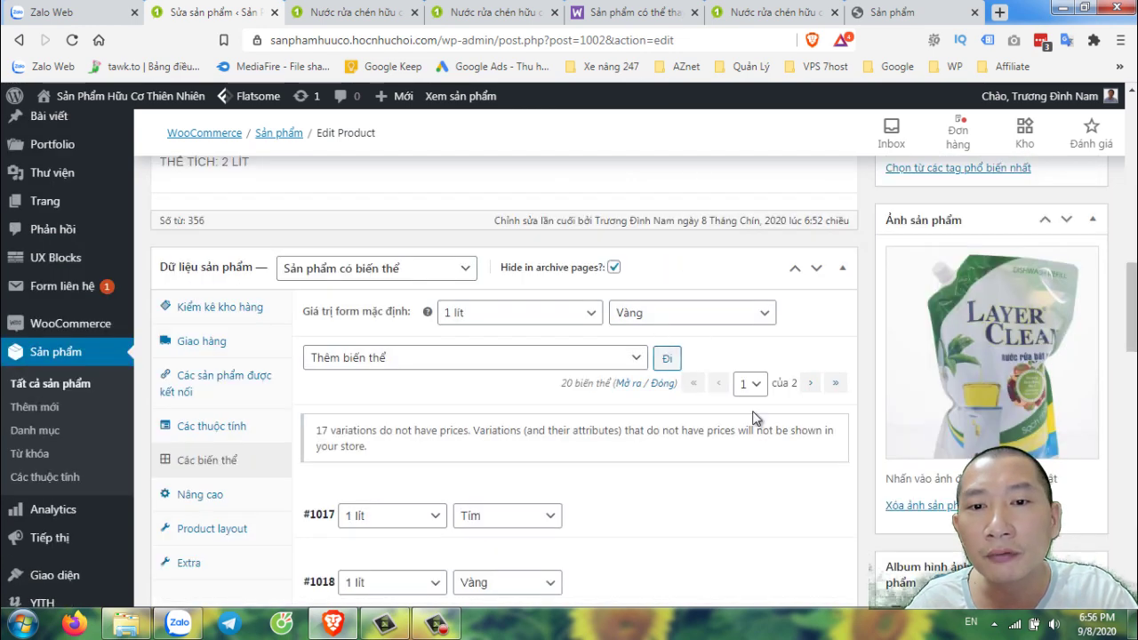
# Step: Update the product to store its new default variation
pyautogui.scroll(-3, 754, 418)
pyautogui.scroll(7, 1109, 474)
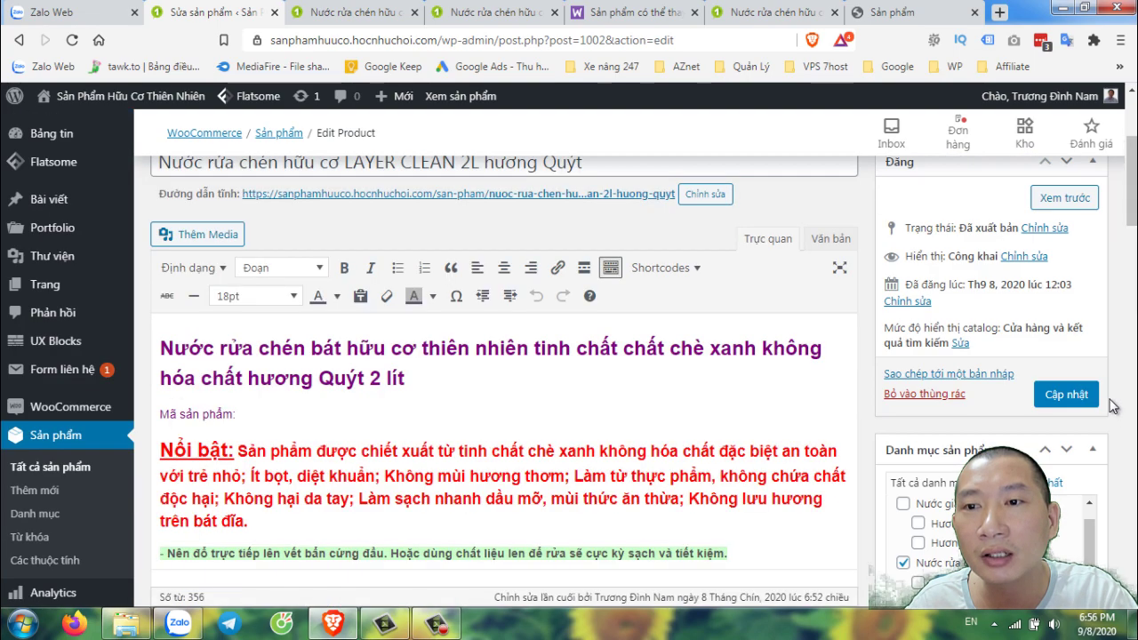
pyautogui.click(1082, 394)
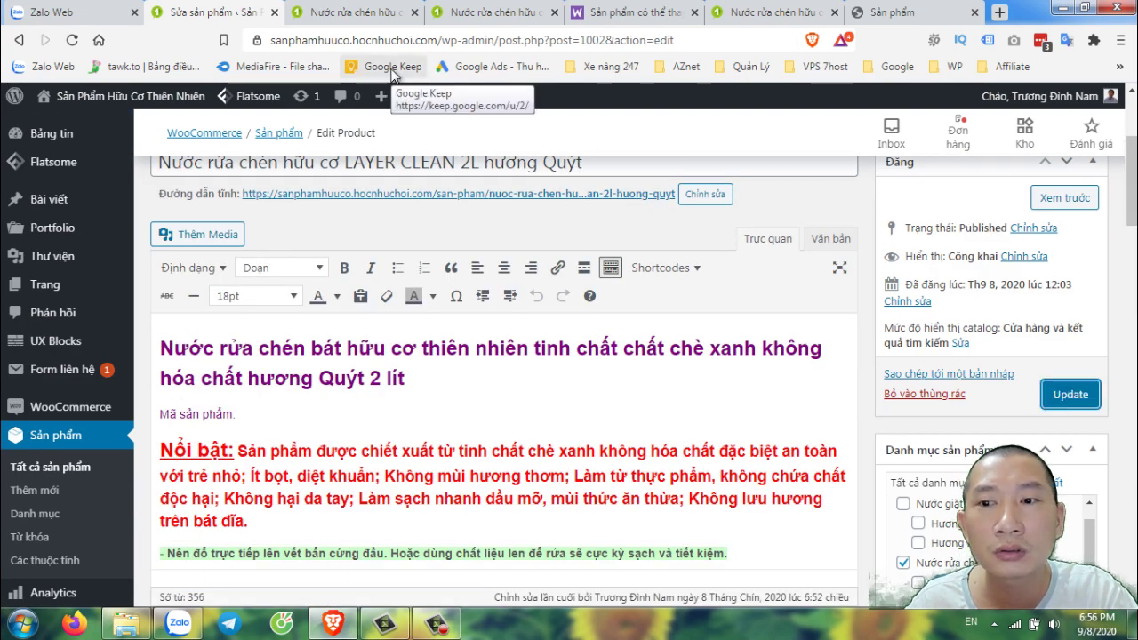
# Step: Reload the storefront product page and check the preselected variation, its price and the available volumes
pyautogui.click(342, 9)
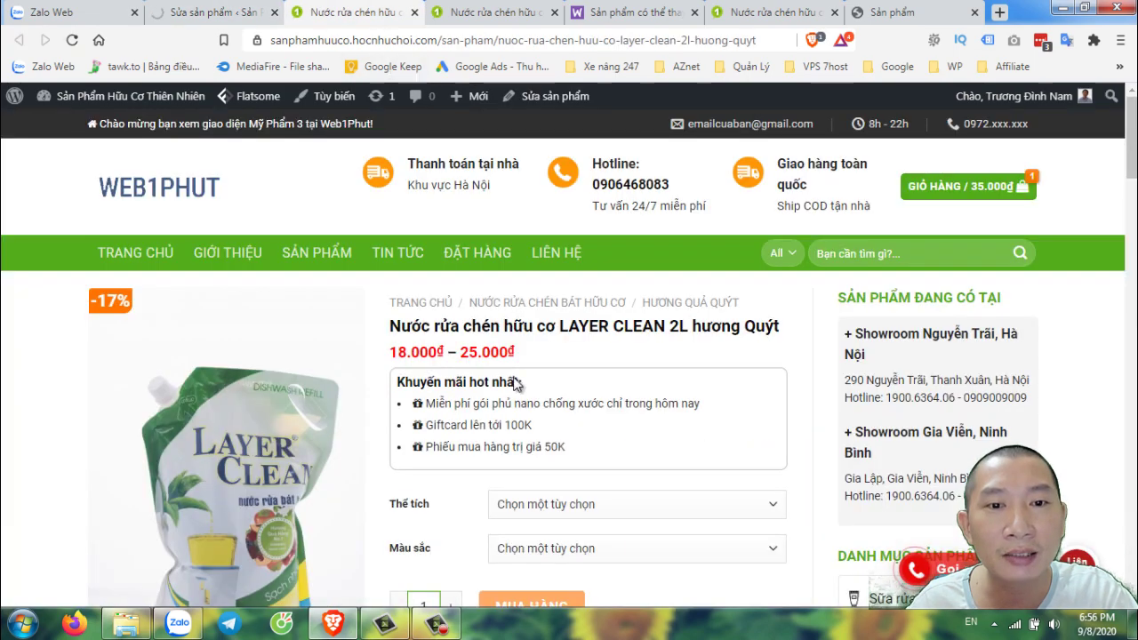
pyautogui.scroll(-1, 551, 429)
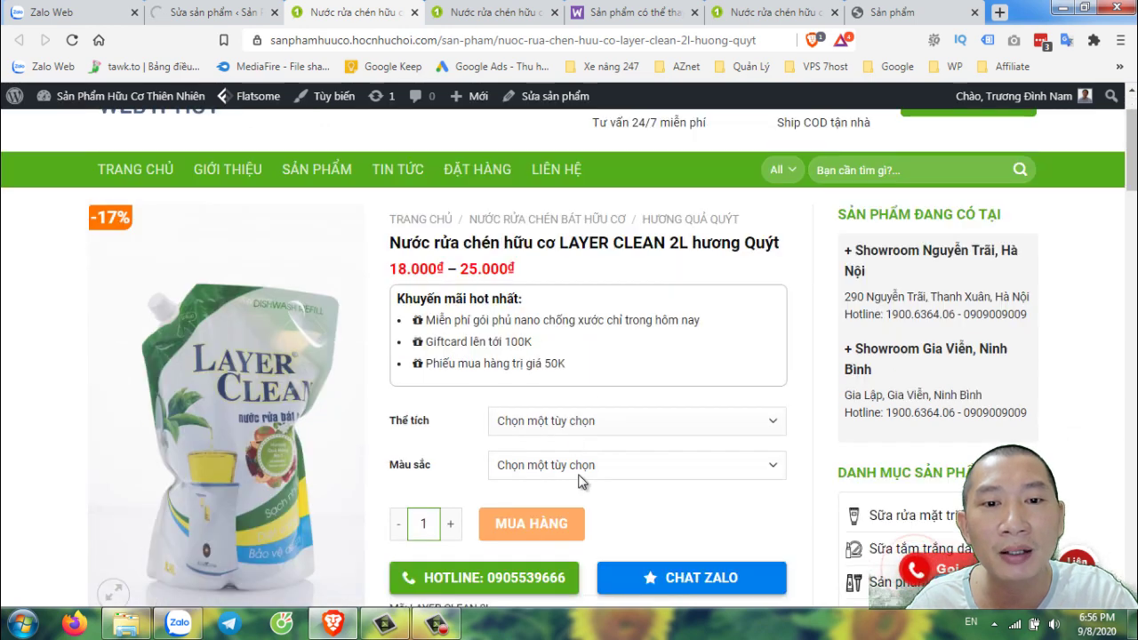
pyautogui.click(74, 42)
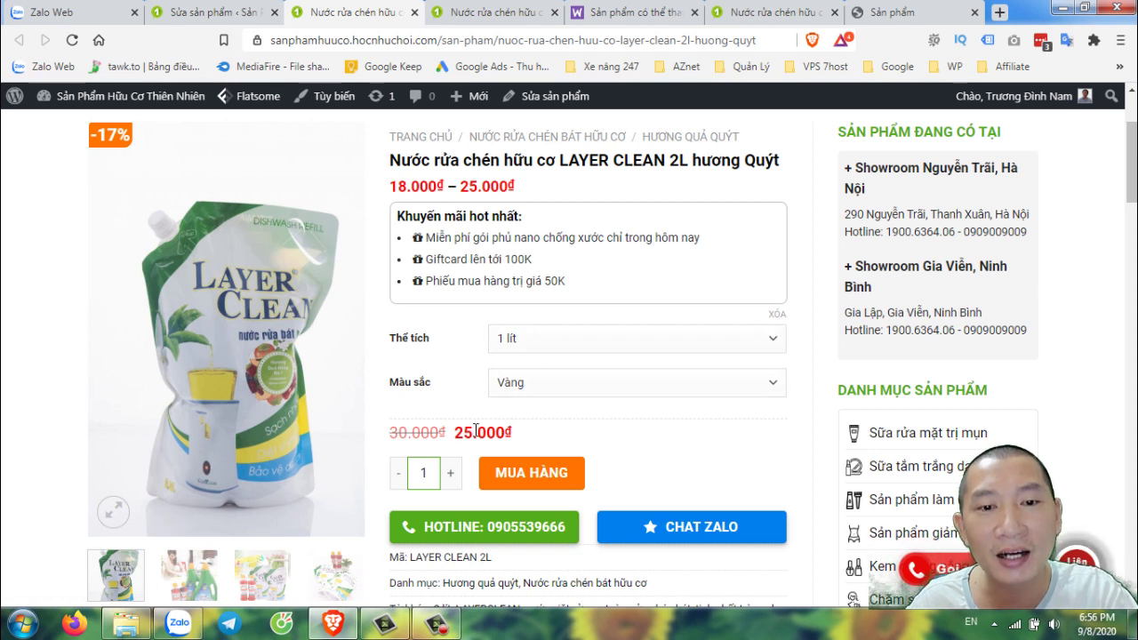
pyautogui.moveTo(463, 433); pyautogui.dragTo(563, 436)
pyautogui.click(620, 438)
pyautogui.click(520, 339)
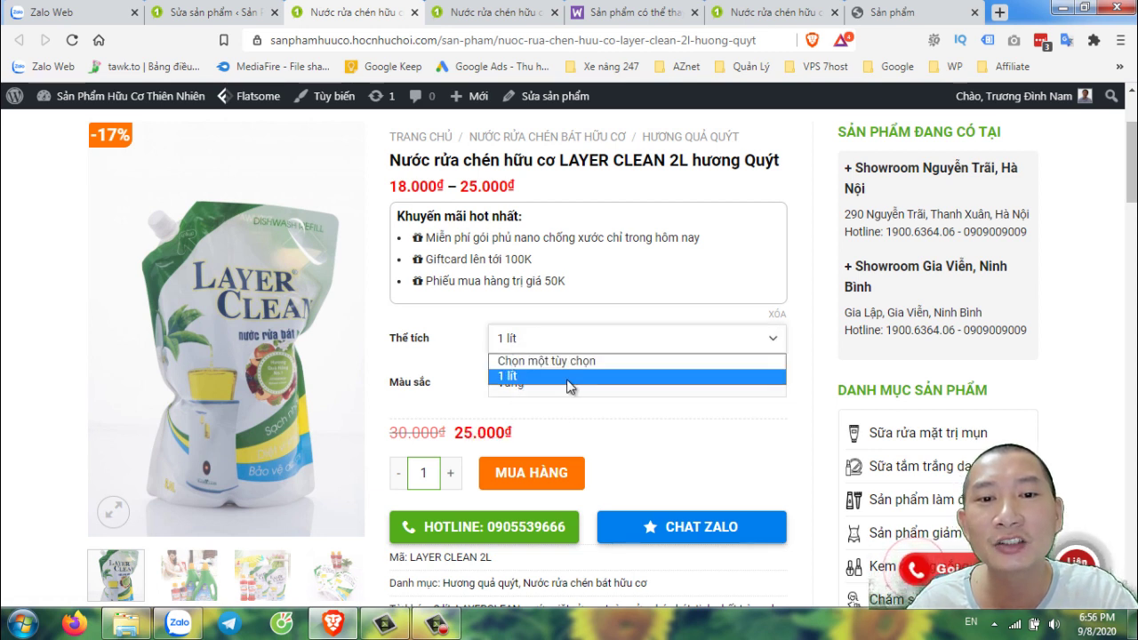
pyautogui.click(422, 335)
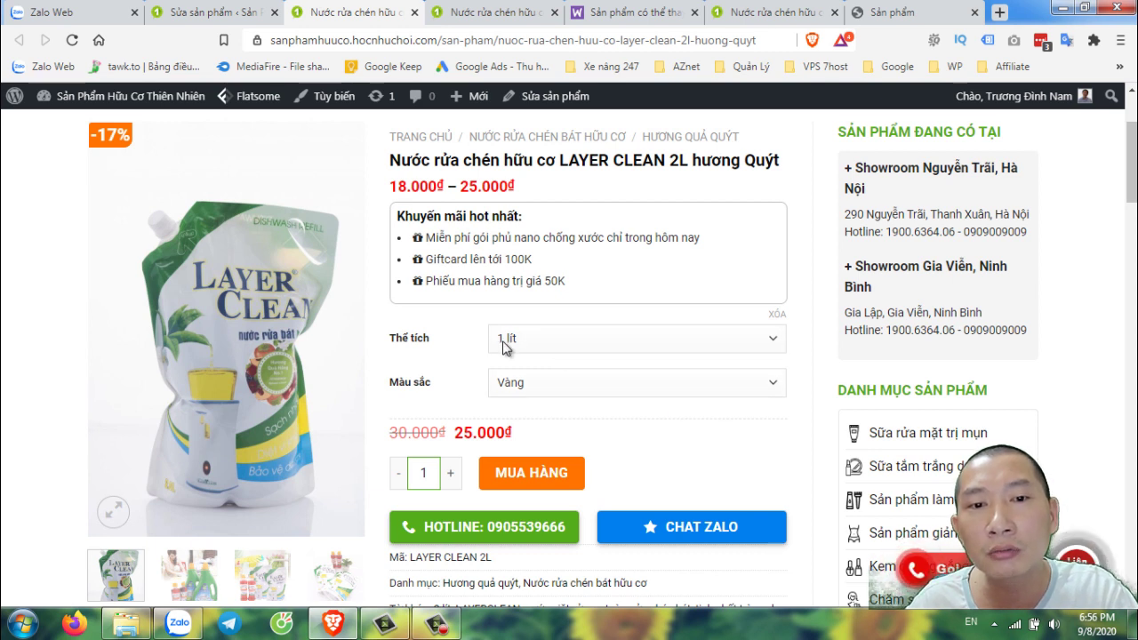
# Step: Switch the storefront color option to Xanh and to Tím to check each 1 lít variation's price
pyautogui.click(515, 343)
pyautogui.click(457, 354)
pyautogui.click(546, 384)
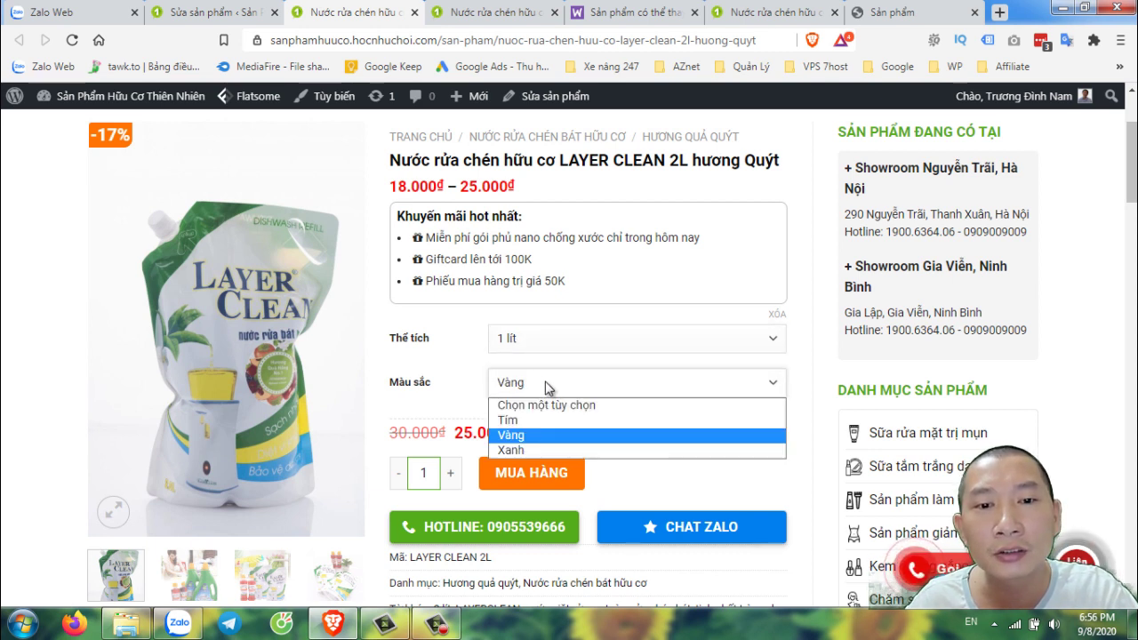
pyautogui.click(525, 449)
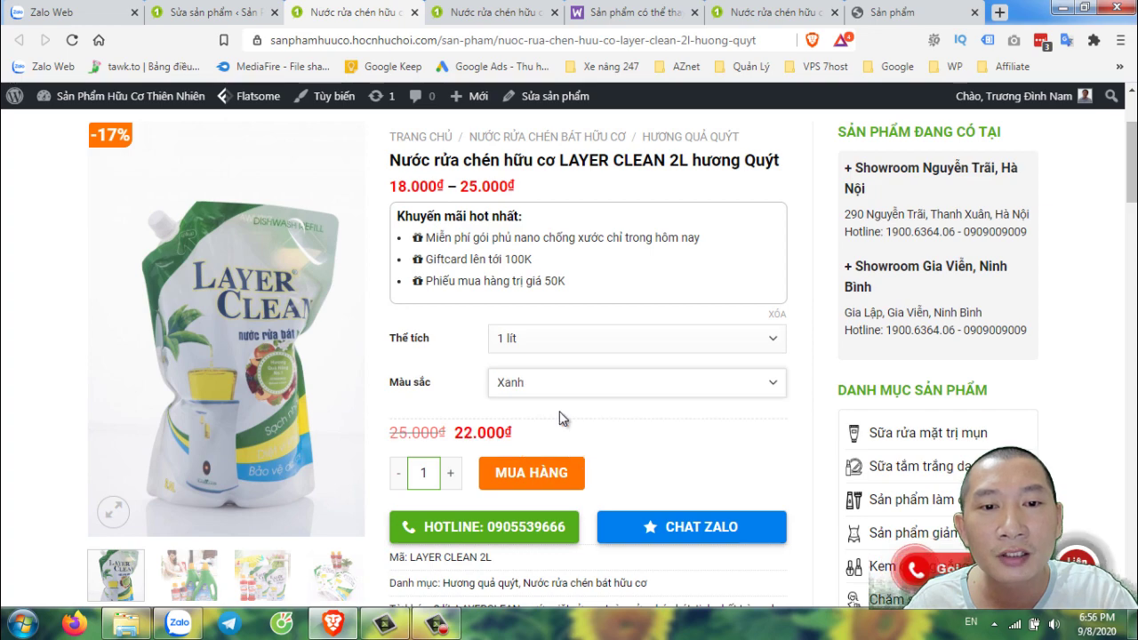
pyautogui.click(548, 391)
pyautogui.click(516, 422)
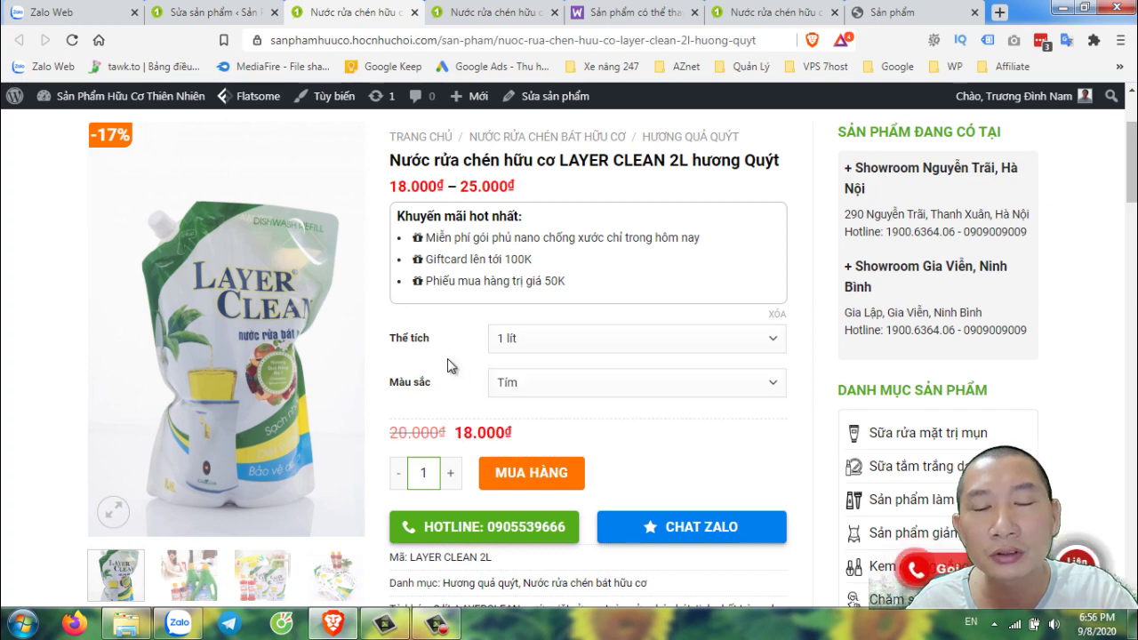
# Step: Look through the storefront page's product details and related products, and return to the product editor
pyautogui.scroll(-3, 548, 392)
pyautogui.scroll(3, 700, 434)
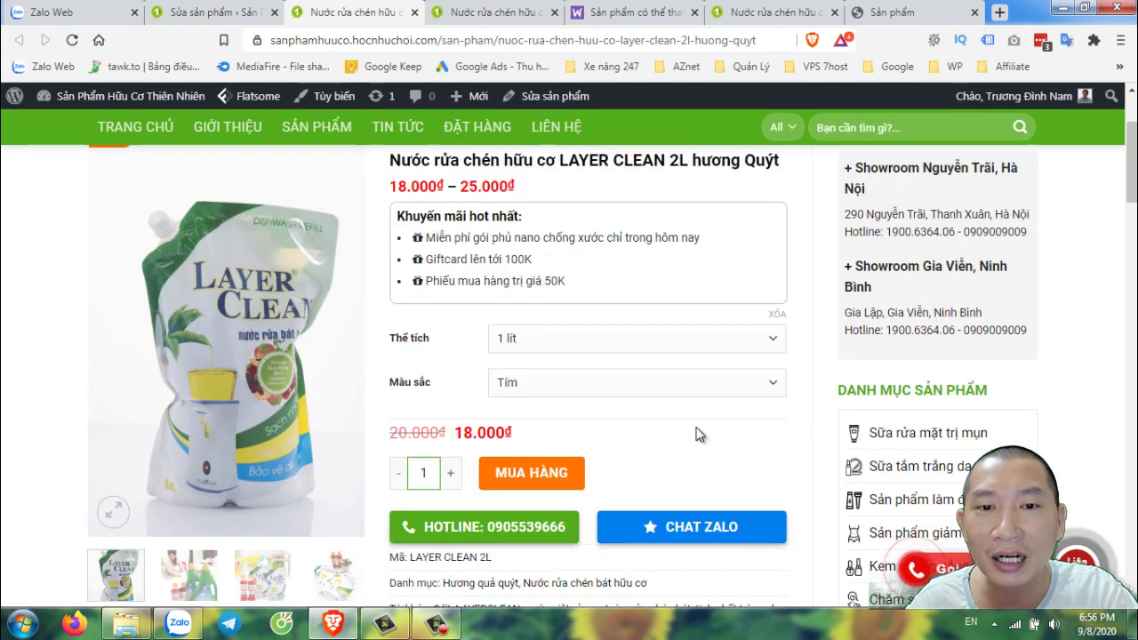
pyautogui.scroll(2, 700, 433)
pyautogui.scroll(-6, 699, 430)
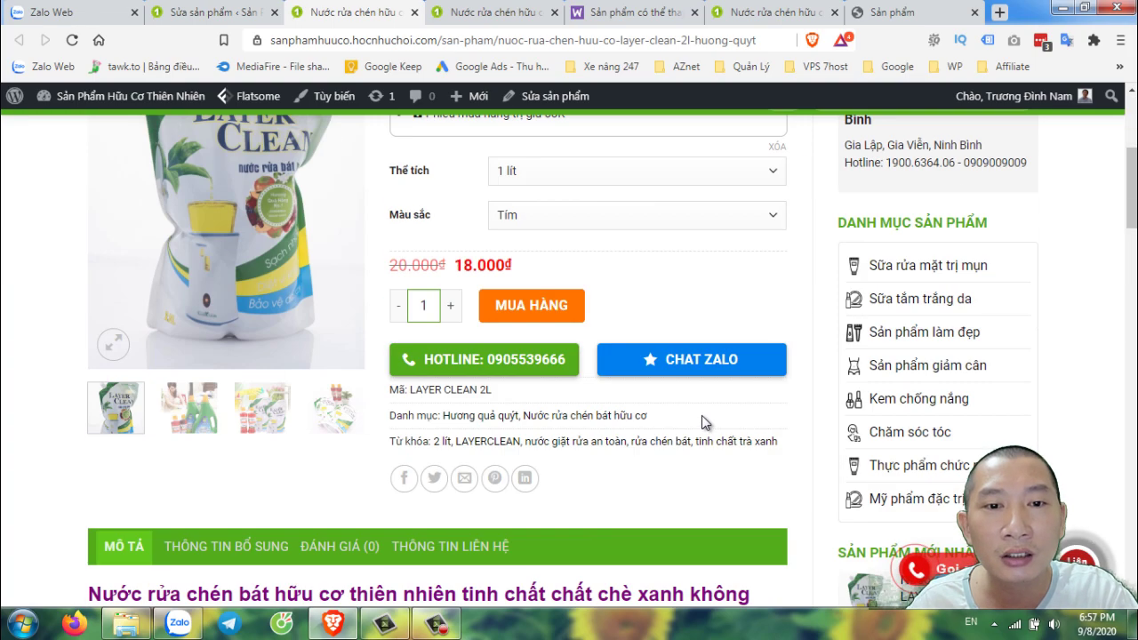
pyautogui.scroll(-5, 701, 415)
pyautogui.scroll(-5, 701, 415)
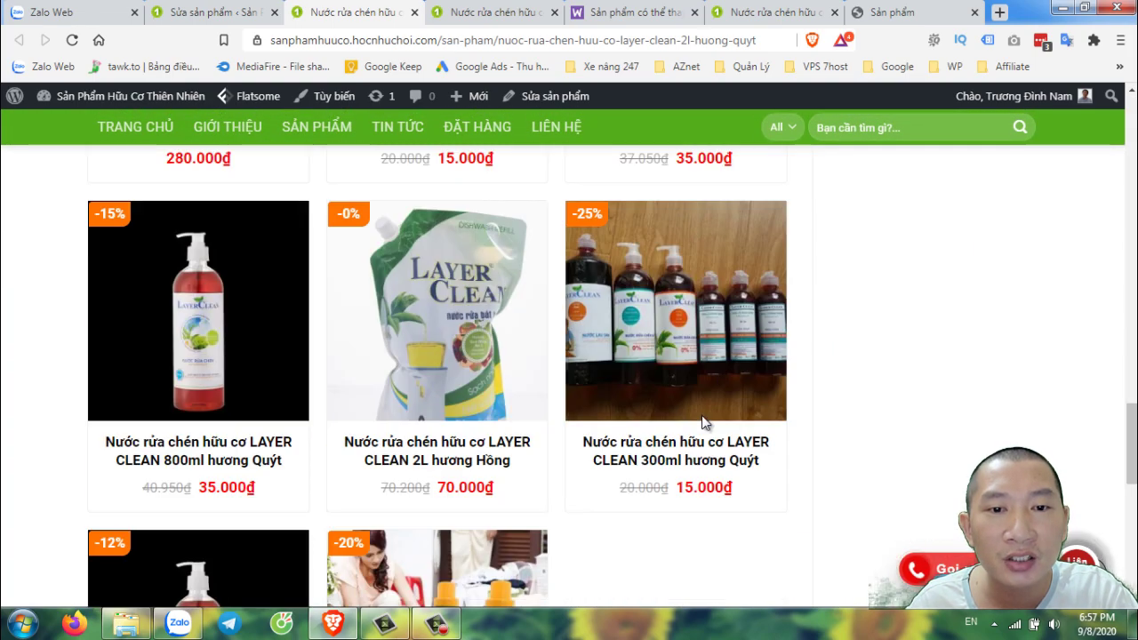
pyautogui.scroll(12, 701, 415)
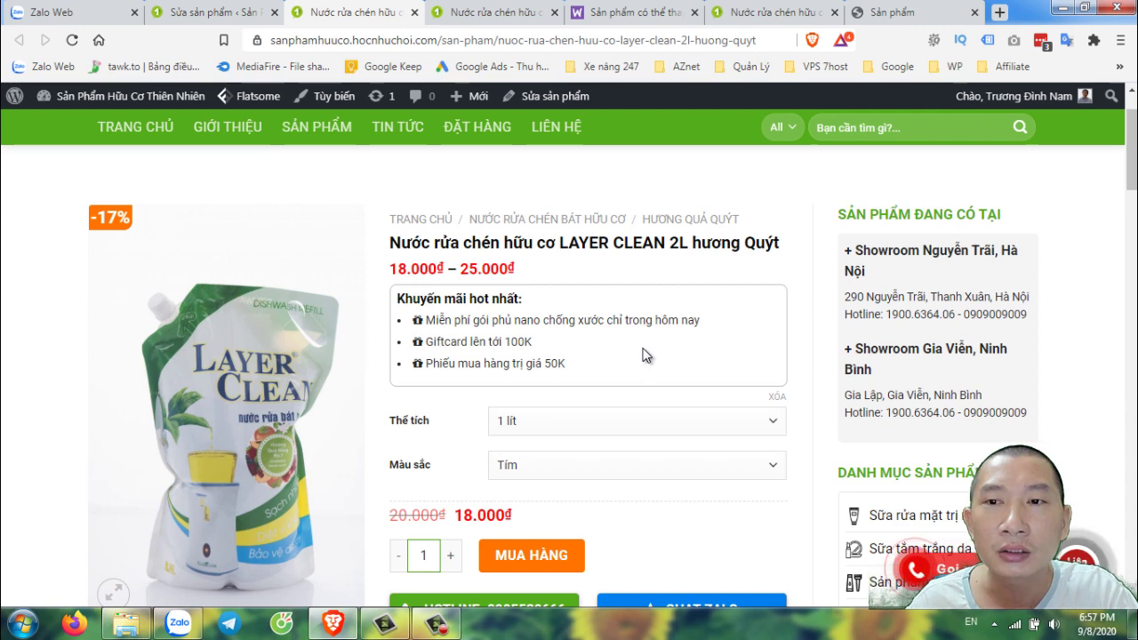
pyautogui.scroll(-1, 736, 335)
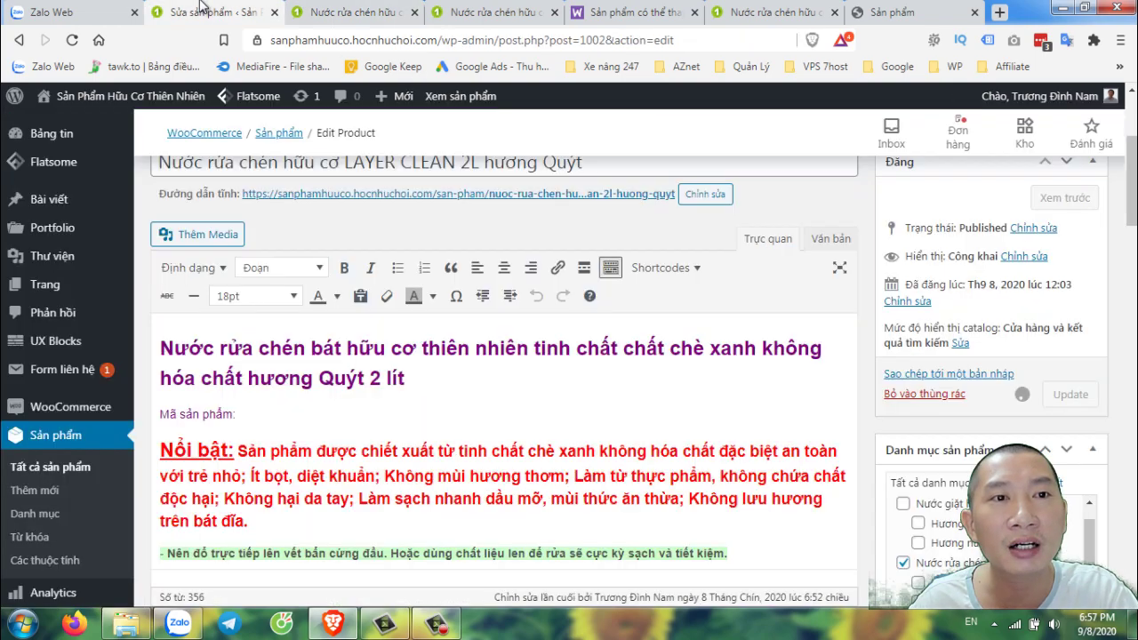
pyautogui.click(204, 11)
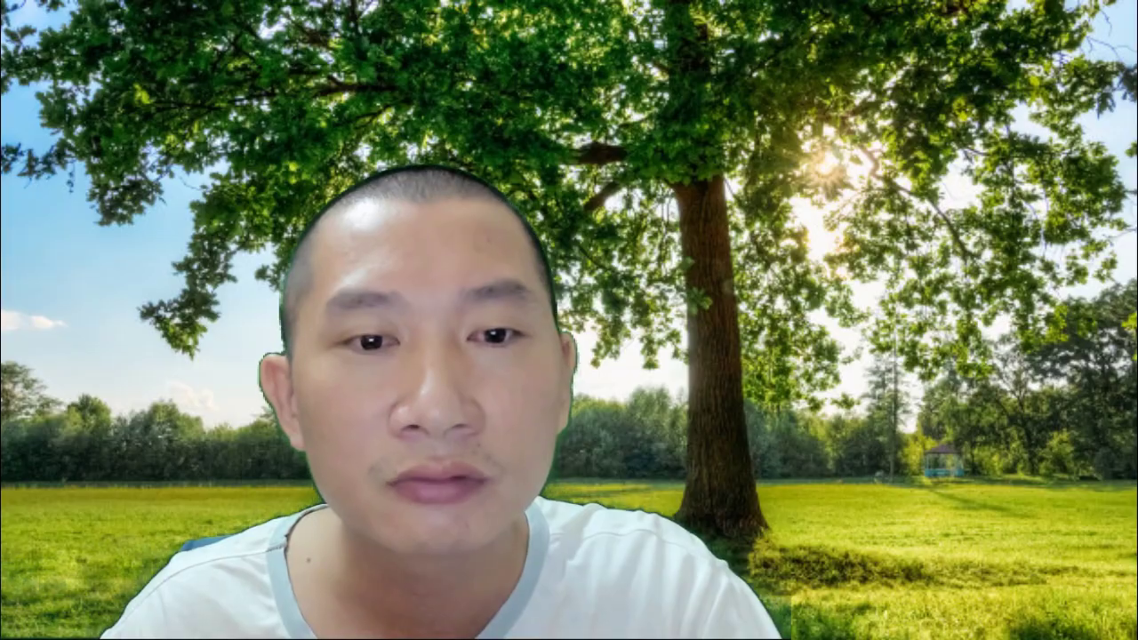